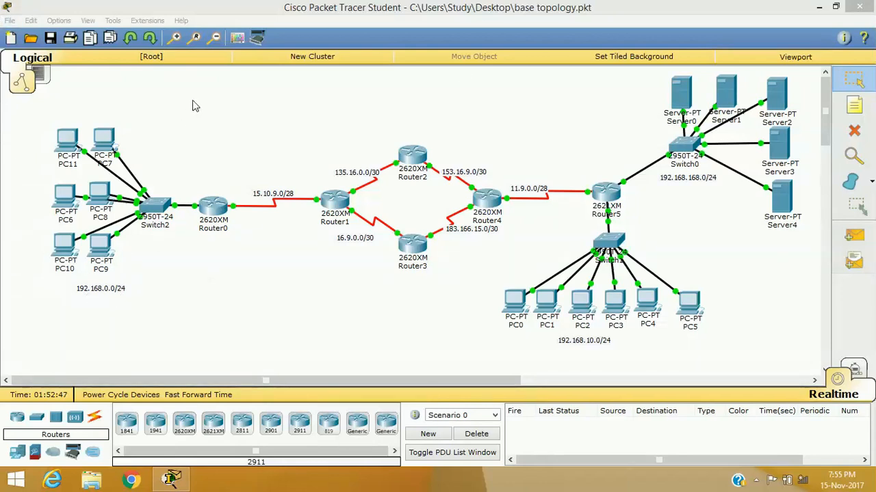
Examine the three LANs and the serial-linked routers connecting them in the topology
{"action": "left_click_drag", "start_coordinate": [219, 89], "coordinate": [21, 332]}
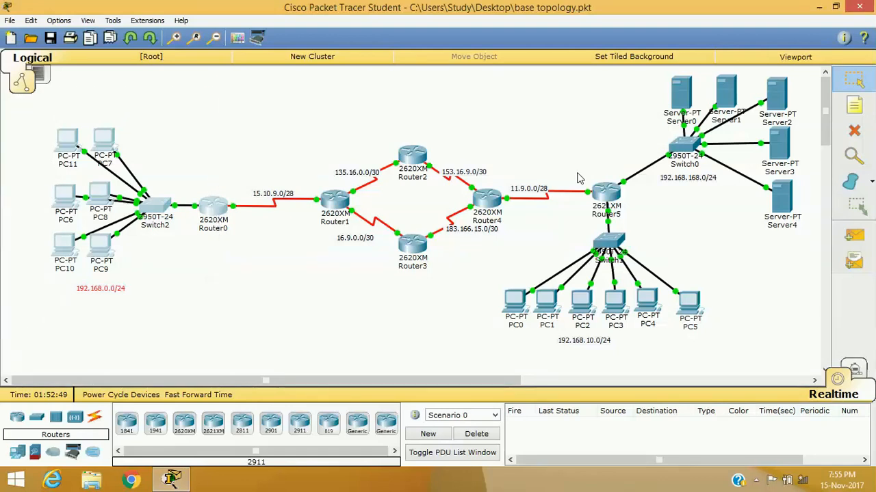
{"action": "left_click_drag", "start_coordinate": [629, 78], "coordinate": [787, 254]}
{"action": "left_click_drag", "start_coordinate": [490, 247], "coordinate": [749, 353]}
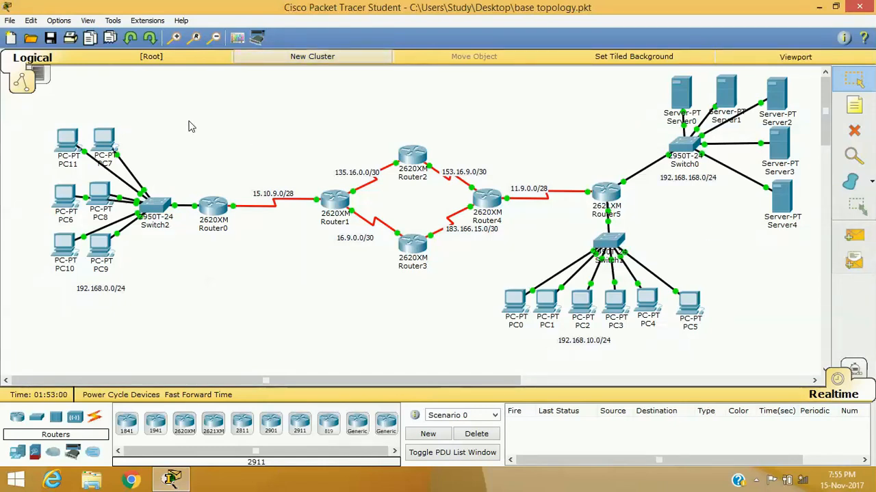
{"action": "left_click_drag", "start_coordinate": [188, 121], "coordinate": [90, 318]}
{"action": "left_click", "coordinate": [589, 128]}
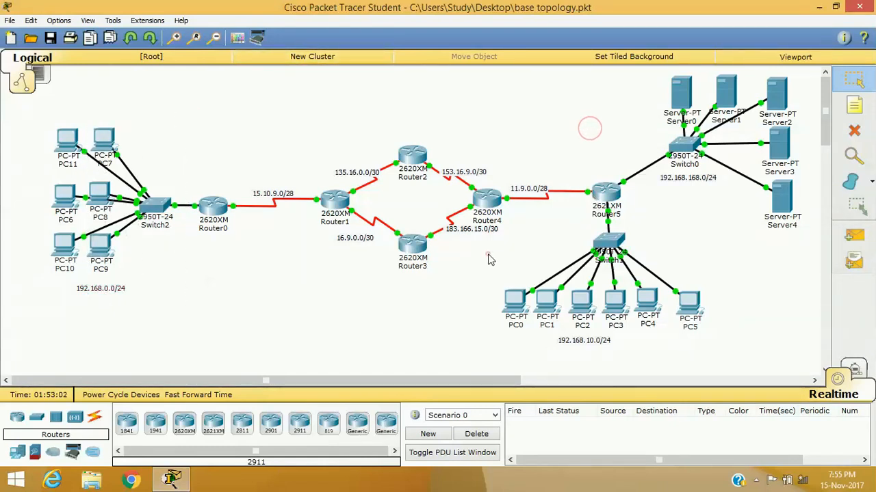
{"action": "left_click_drag", "start_coordinate": [488, 254], "coordinate": [787, 346]}
{"action": "left_click_drag", "start_coordinate": [259, 140], "coordinate": [486, 248]}
{"action": "left_click", "coordinate": [469, 137]}
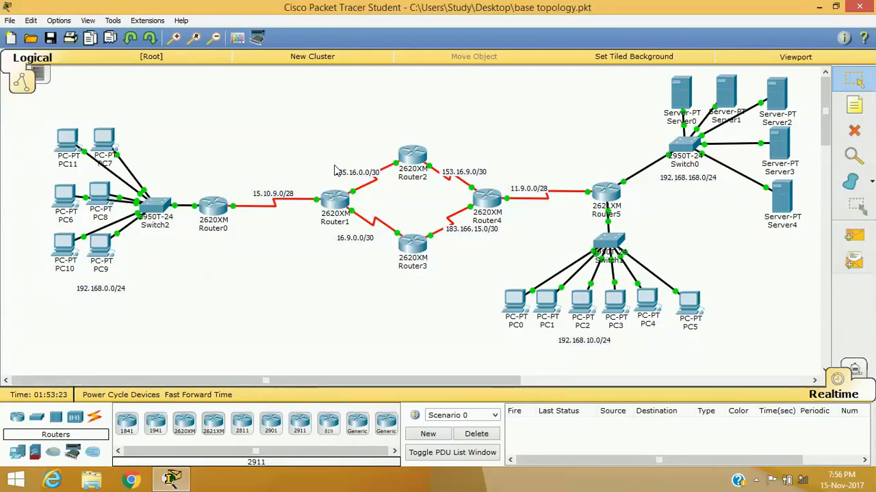
Open Router1's command line and enter privileged EXEC mode with enable
{"action": "left_click", "coordinate": [334, 201]}
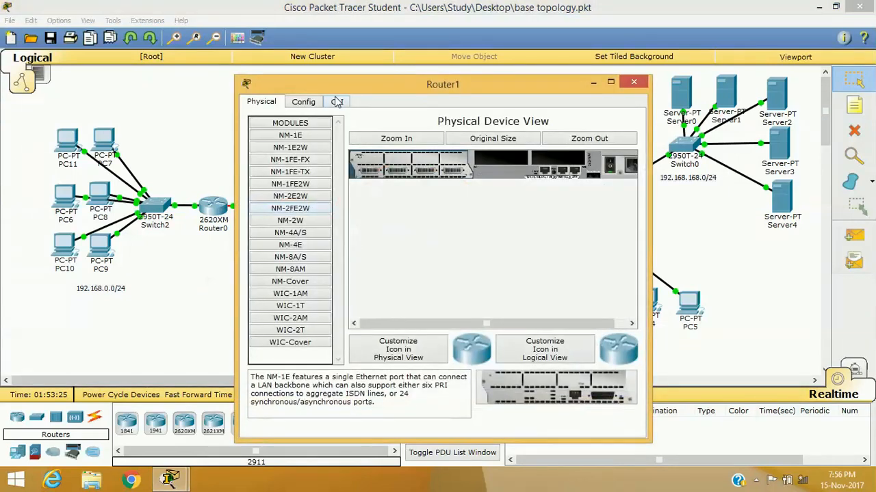
{"action": "left_click", "coordinate": [336, 101]}
{"action": "key", "text": "Return"}
{"action": "key", "text": "Return"}
{"action": "key", "text": "Return"}
{"action": "type", "text": "en"}
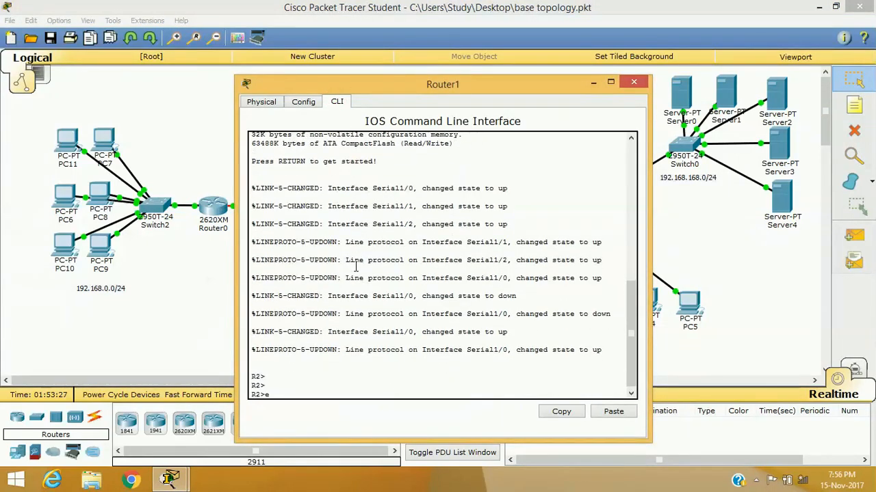
{"action": "key", "text": "Return"}
Display Router1's routing table with show ip route, review the 11.0.0.0/8 RIP routes, and close the router window
{"action": "type", "text": "sh"}
{"action": "key", "text": "Tab"}
{"action": "type", "text": "ip ro"}
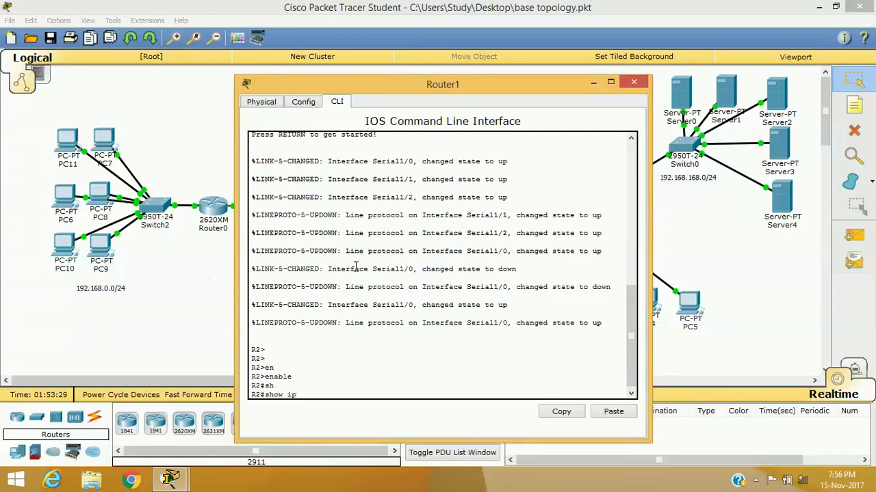
{"action": "key", "text": "Tab"}
{"action": "key", "text": "Return"}
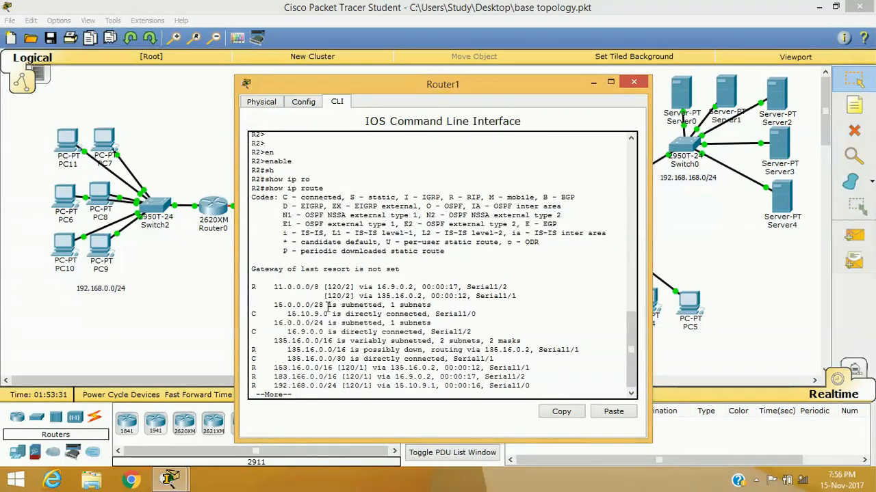
{"action": "left_click_drag", "start_coordinate": [252, 288], "coordinate": [468, 296]}
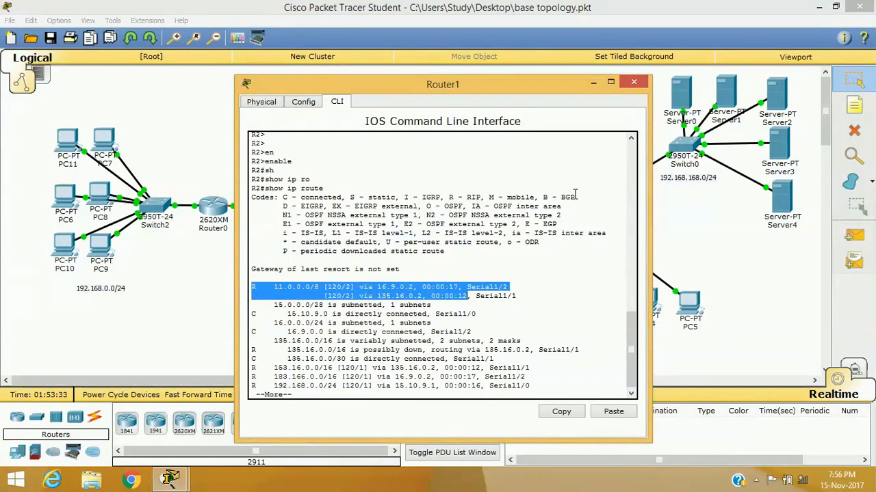
{"action": "left_click", "coordinate": [634, 81]}
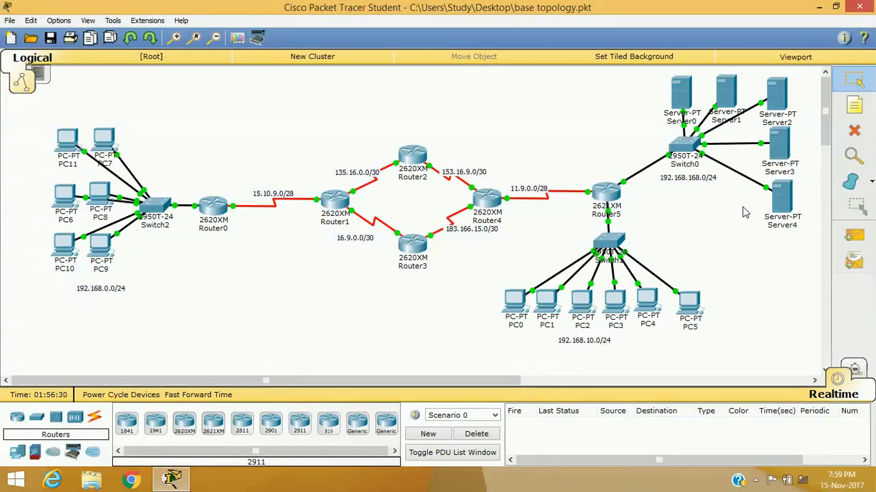
Ping 192.168.10.2 from PC7's Command Prompt, moving its window aside to uncover the 192.168.10.0/24 LAN
{"action": "left_click", "coordinate": [106, 144]}
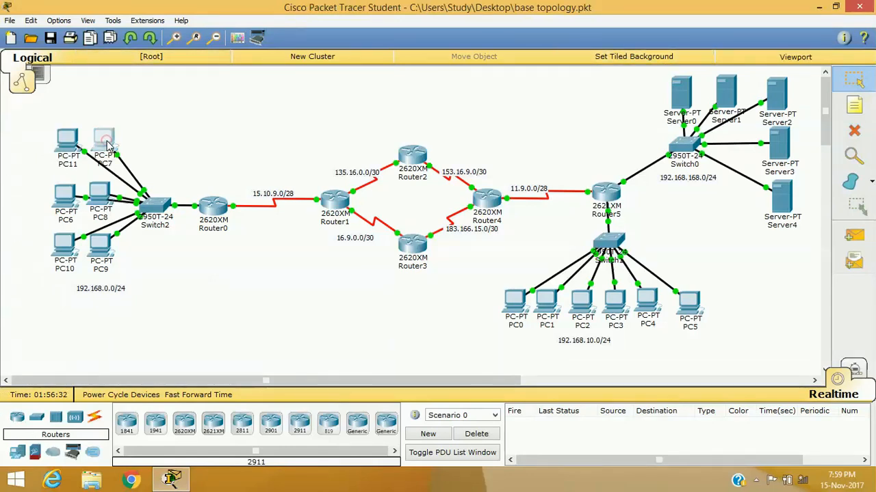
{"action": "left_click", "coordinate": [345, 102]}
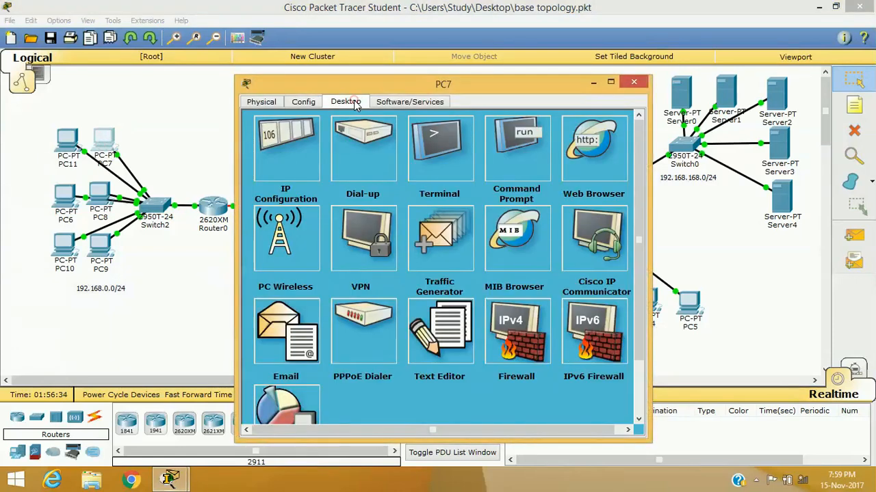
{"action": "left_click", "coordinate": [507, 145]}
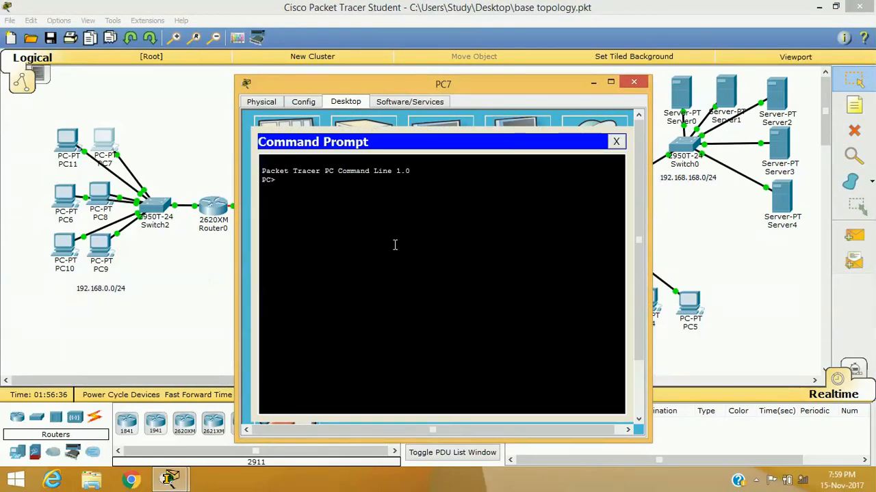
{"action": "type", "text": "ping 1"}
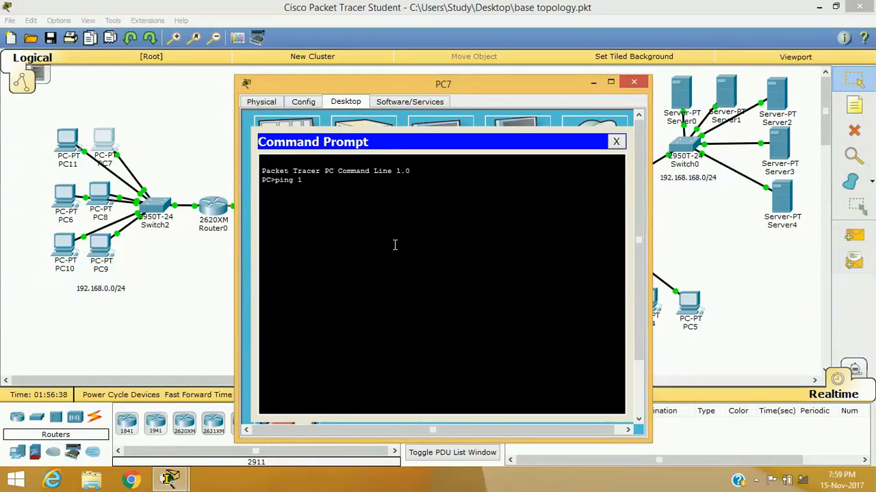
{"action": "type", "text": "92.168.10.2"}
{"action": "left_click_drag", "start_coordinate": [489, 87], "coordinate": [265, 100]}
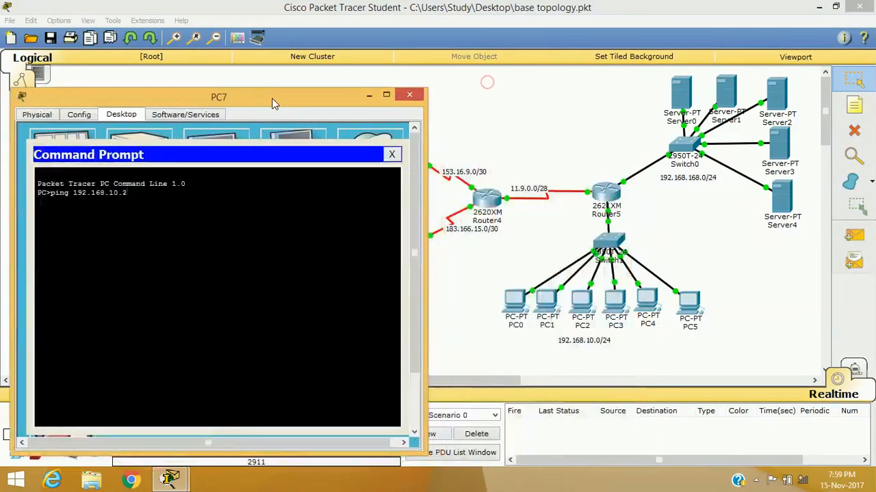
{"action": "left_click", "coordinate": [202, 218]}
{"action": "key", "text": "Return"}
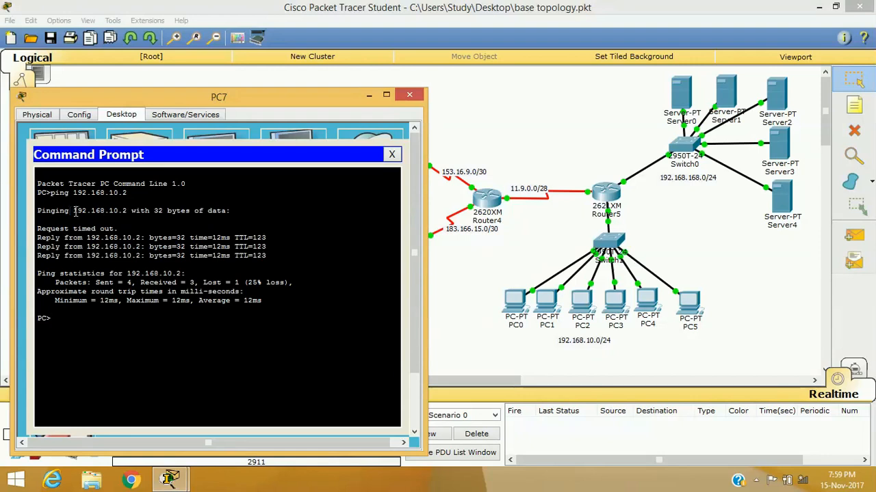
Check the destination address in the ping output and repeat the ping to 192.168.10.2
{"action": "left_click_drag", "start_coordinate": [75, 210], "coordinate": [141, 210]}
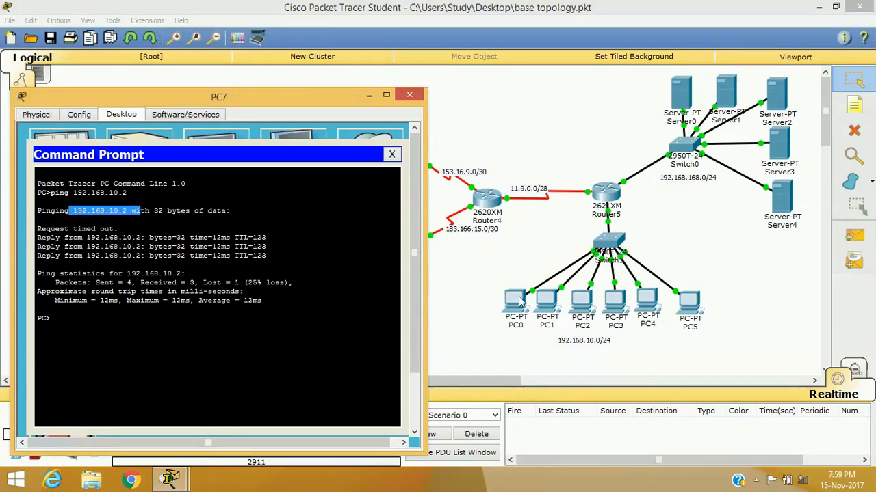
{"action": "left_click", "coordinate": [226, 279]}
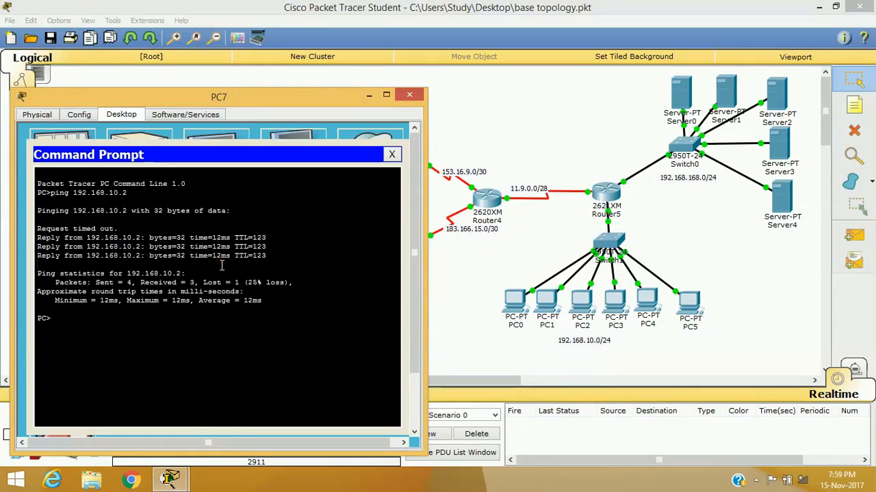
{"action": "key", "text": "Up"}
{"action": "key", "text": "Return"}
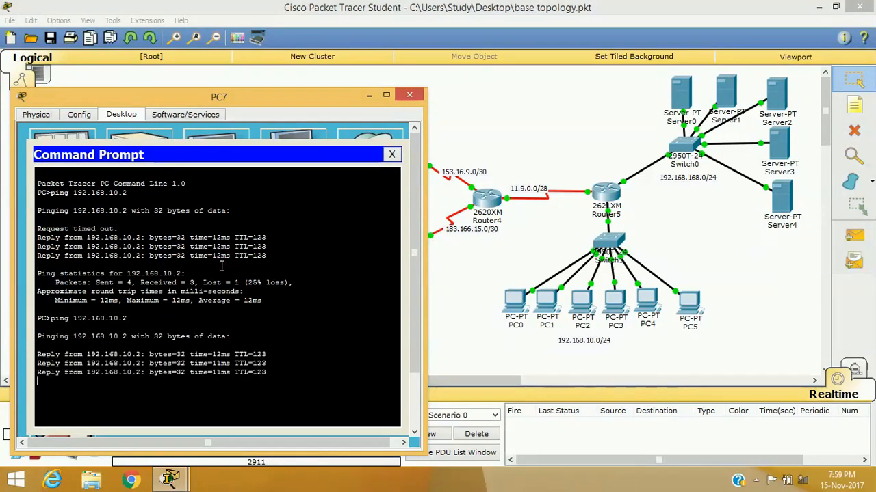
Ping 192.168.10.3 from PC7, then close the Command Prompt and the PC7 window
{"action": "key", "text": "Up"}
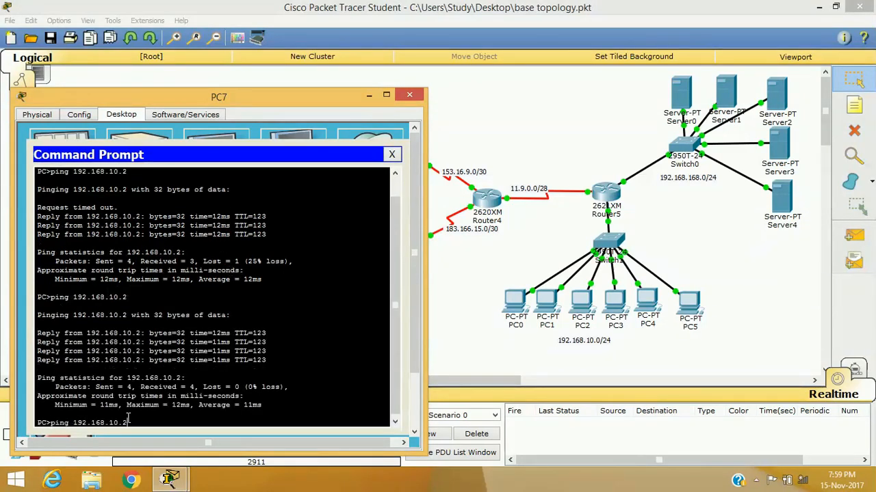
{"action": "type", "text": "3"}
{"action": "key", "text": "Return"}
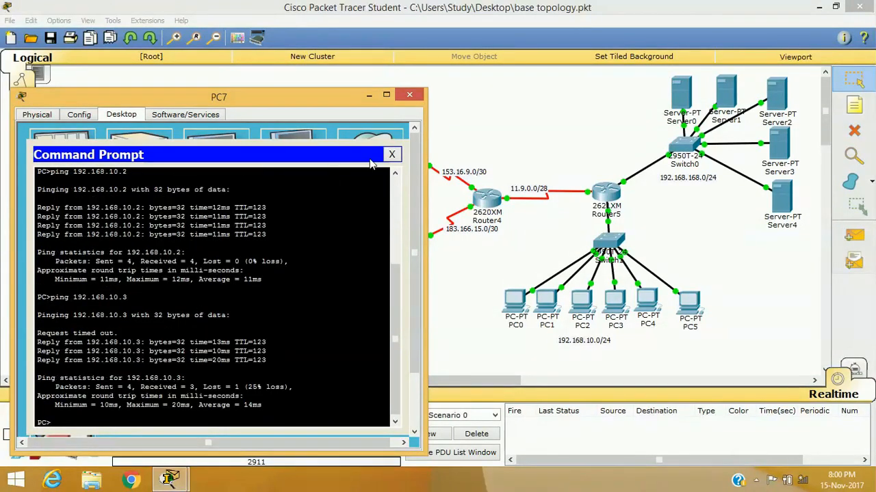
{"action": "left_click", "coordinate": [391, 154]}
{"action": "left_click", "coordinate": [408, 95]}
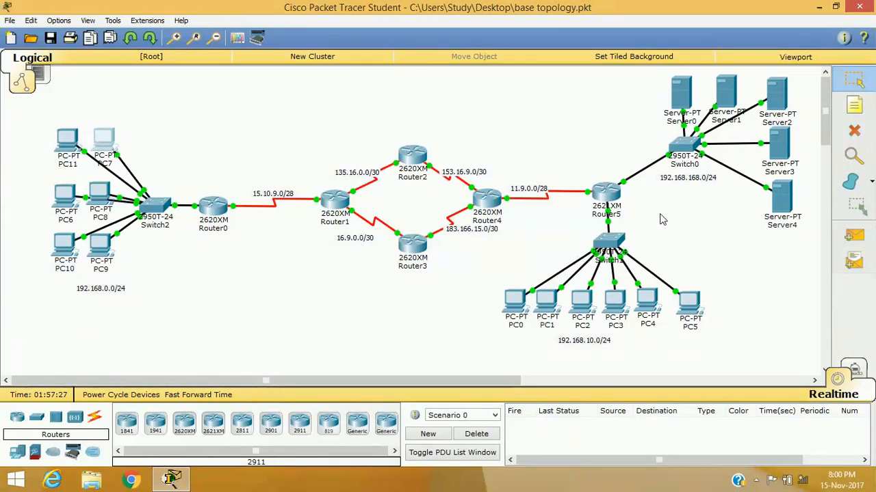
Move PC7 above Switch2, apart from the other PCs, and check its IP address in the IP Configuration
{"action": "left_click_drag", "start_coordinate": [107, 145], "coordinate": [166, 108]}
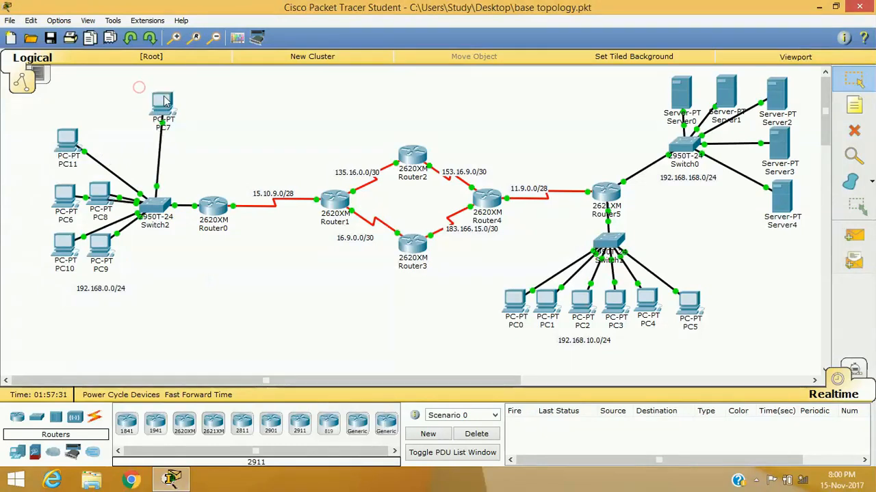
{"action": "left_click", "coordinate": [162, 103]}
{"action": "left_click", "coordinate": [292, 134]}
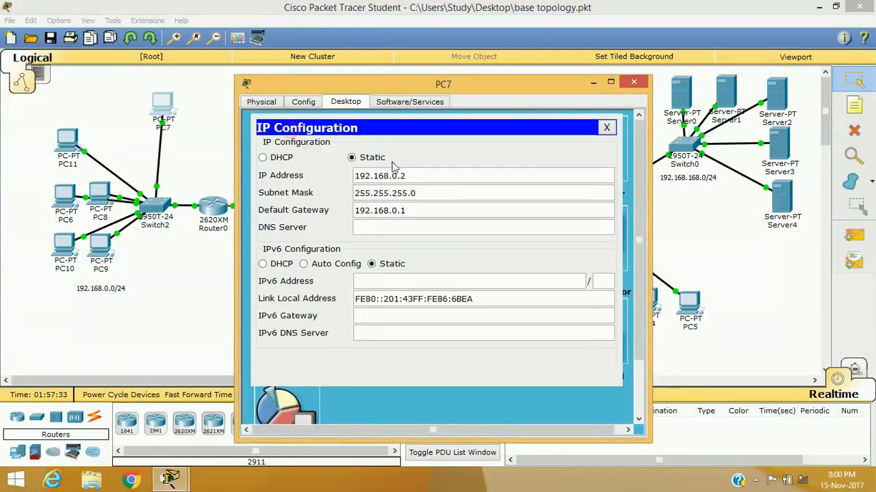
{"action": "double_click", "coordinate": [412, 176]}
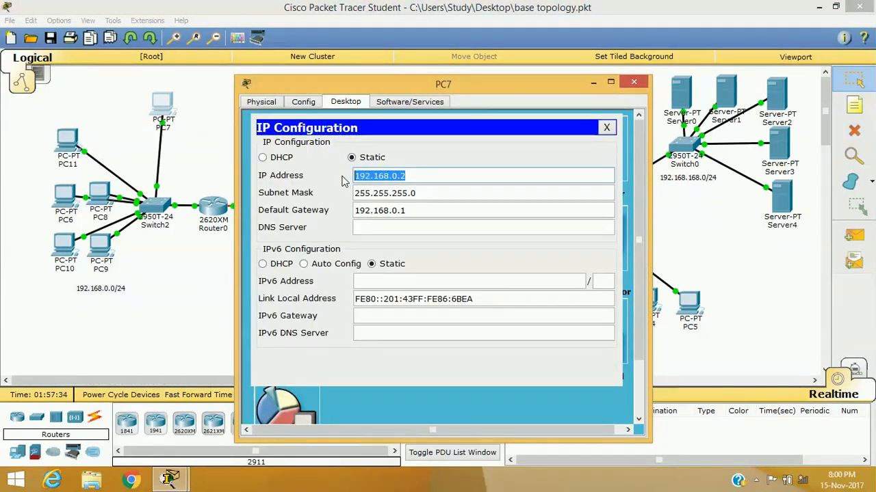
{"action": "left_click", "coordinate": [606, 128]}
{"action": "left_click", "coordinate": [633, 82]}
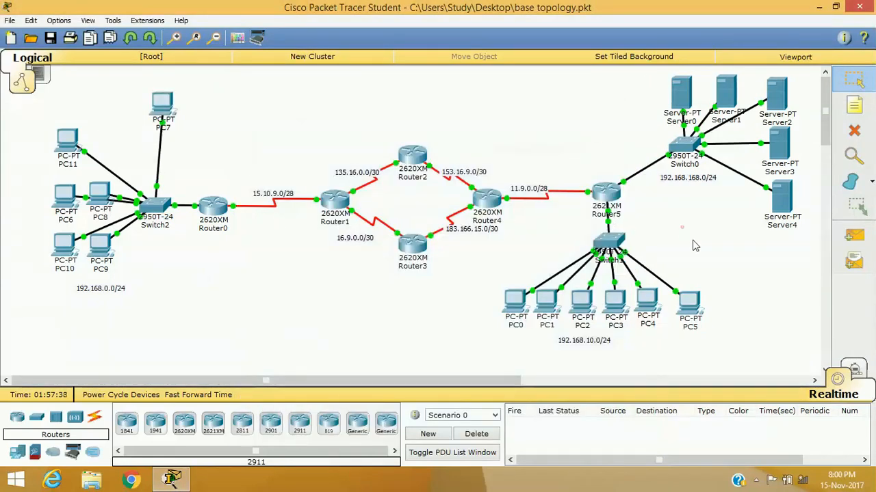
Examine PC7, the 192.168.10.0/24 LAN and Router5's position and interface addresses in the topology
{"action": "left_click_drag", "start_coordinate": [682, 226], "coordinate": [723, 352]}
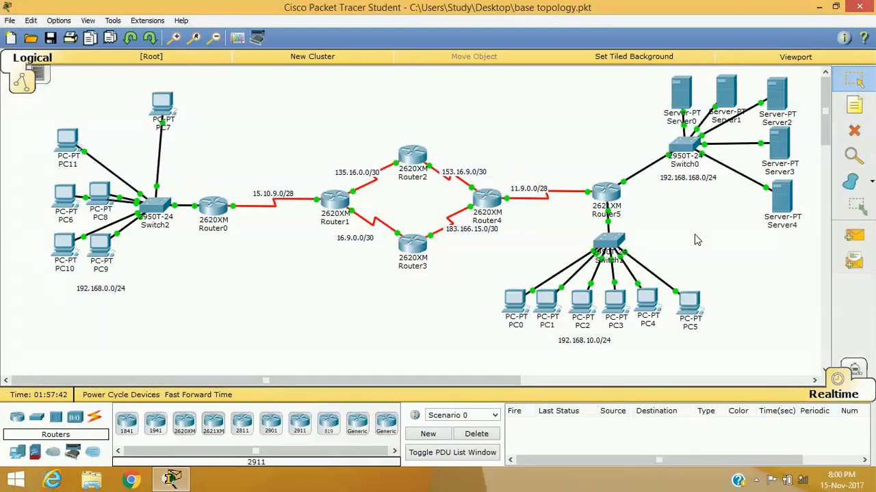
{"action": "left_click_drag", "start_coordinate": [567, 181], "coordinate": [650, 241]}
{"action": "left_click_drag", "start_coordinate": [507, 112], "coordinate": [6, 311]}
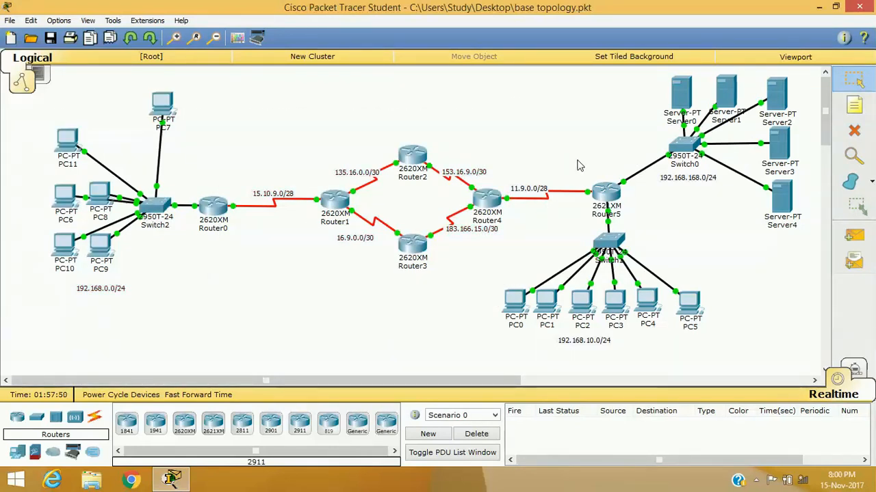
{"action": "left_click_drag", "start_coordinate": [585, 149], "coordinate": [675, 242]}
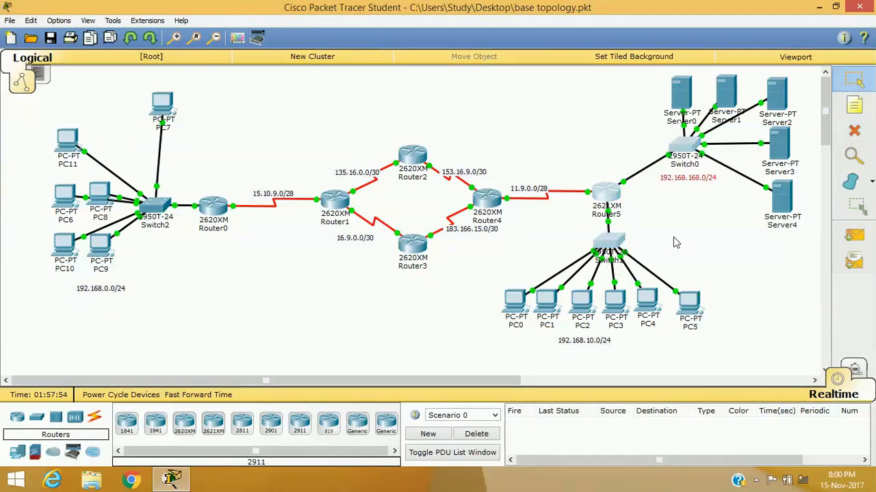
{"action": "left_click", "coordinate": [685, 237]}
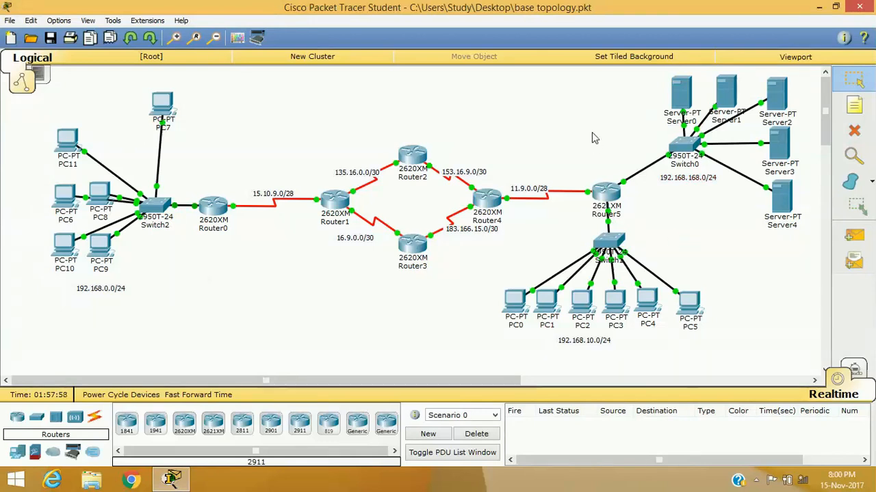
{"action": "mouse_move", "coordinate": [606, 196]}
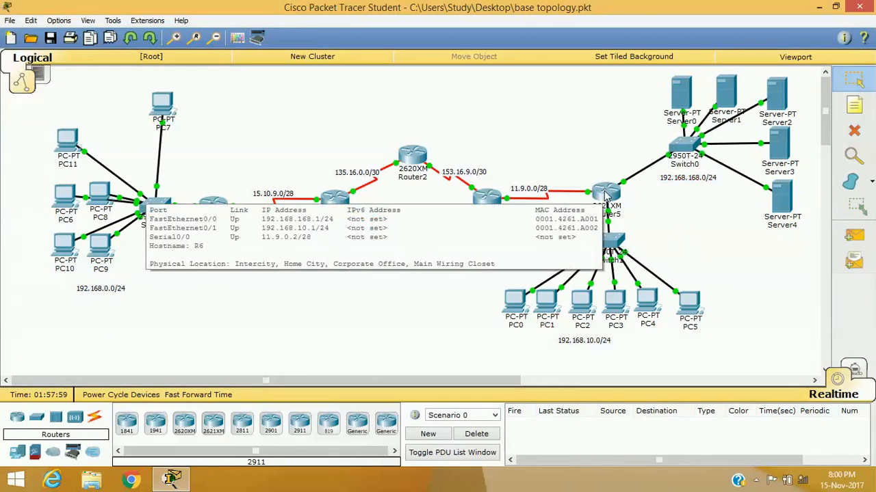
{"action": "left_click", "coordinate": [568, 143]}
{"action": "left_click_drag", "start_coordinate": [111, 84], "coordinate": [226, 145]}
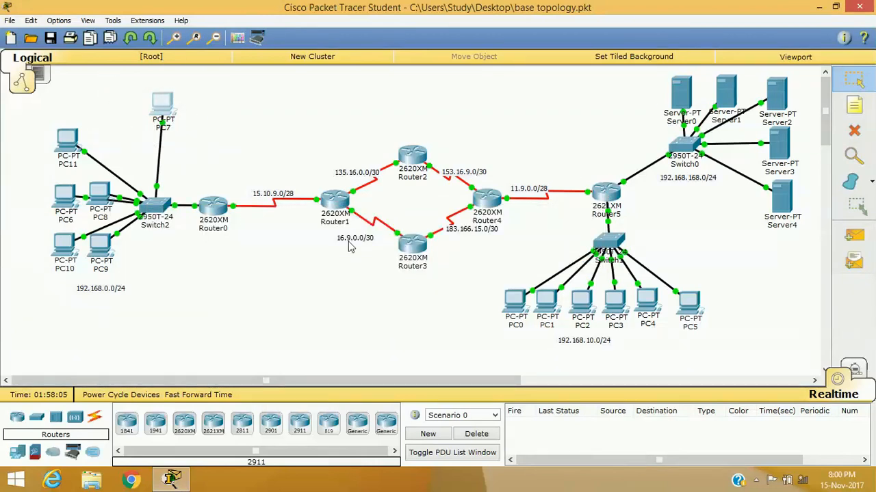
{"action": "left_click_drag", "start_coordinate": [499, 239], "coordinate": [764, 328]}
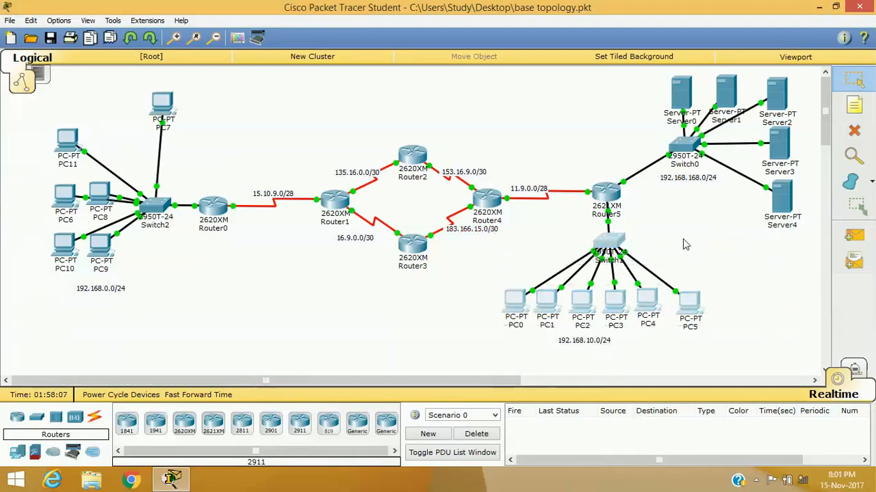
{"action": "left_click", "coordinate": [683, 234]}
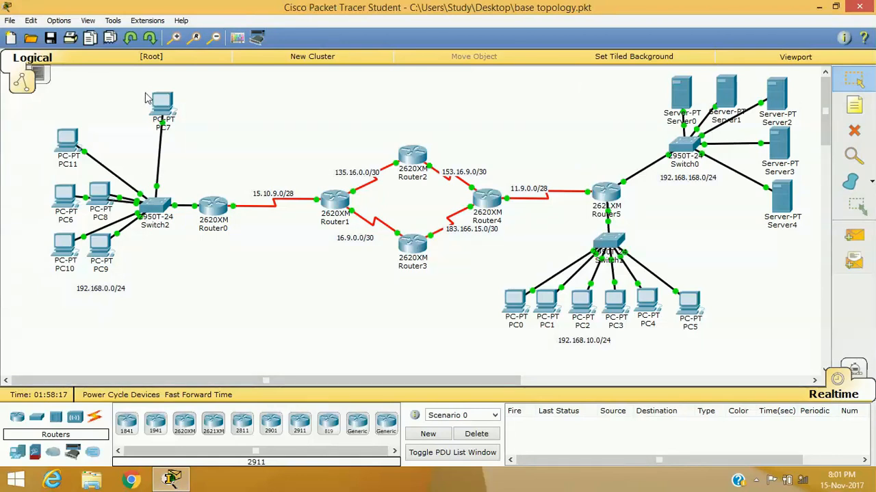
{"action": "left_click_drag", "start_coordinate": [139, 87], "coordinate": [196, 126]}
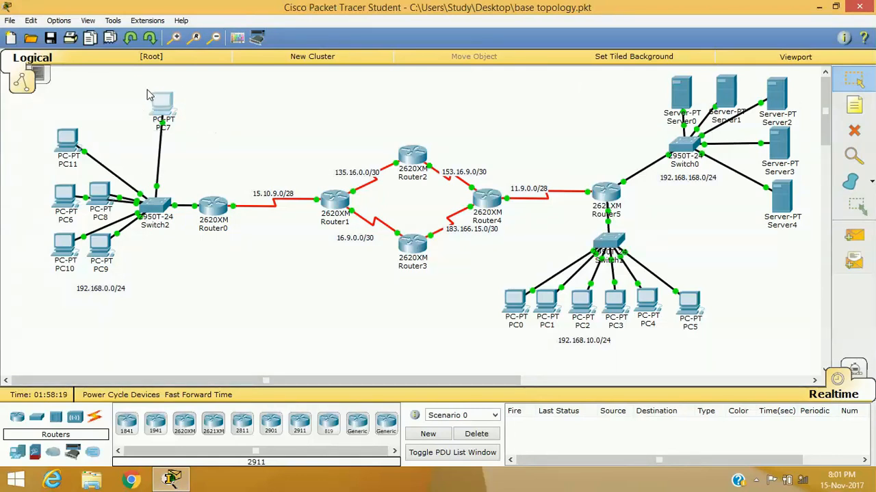
Examine the path from PC7 to Router5 and Router5's links towards Router4, the 192.168.10.0/24 LAN and the server network
{"action": "left_click_drag", "start_coordinate": [146, 91], "coordinate": [176, 149]}
{"action": "left_click_drag", "start_coordinate": [540, 169], "coordinate": [604, 182]}
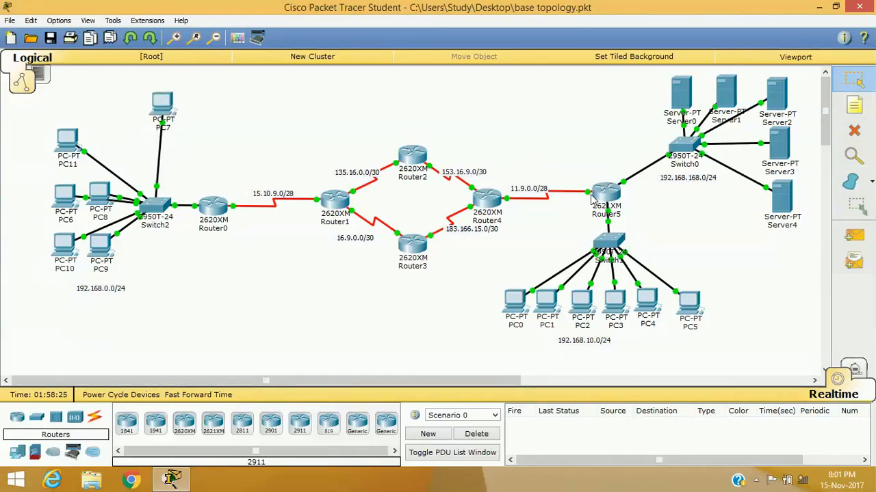
{"action": "left_click", "coordinate": [586, 209]}
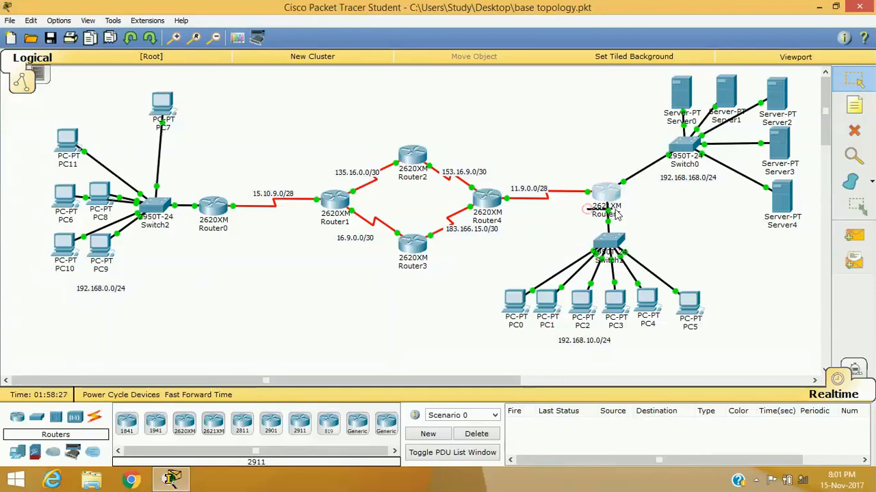
{"action": "left_click", "coordinate": [654, 202]}
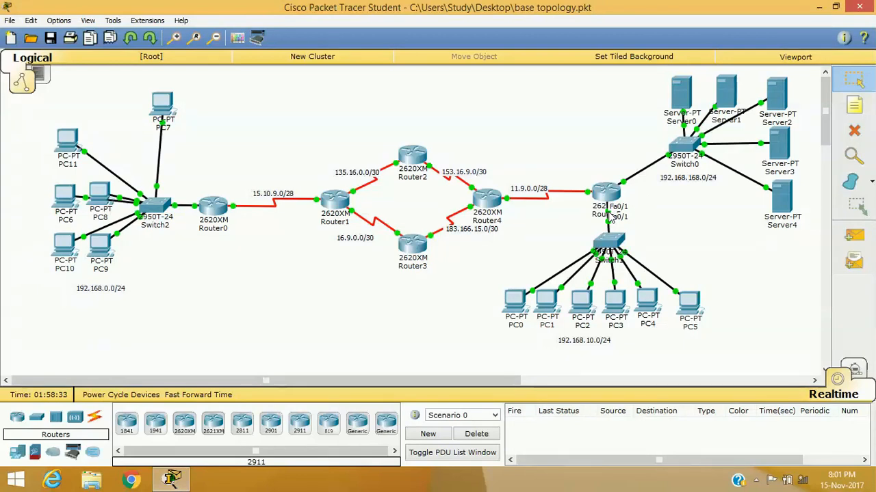
{"action": "left_click_drag", "start_coordinate": [518, 232], "coordinate": [735, 349]}
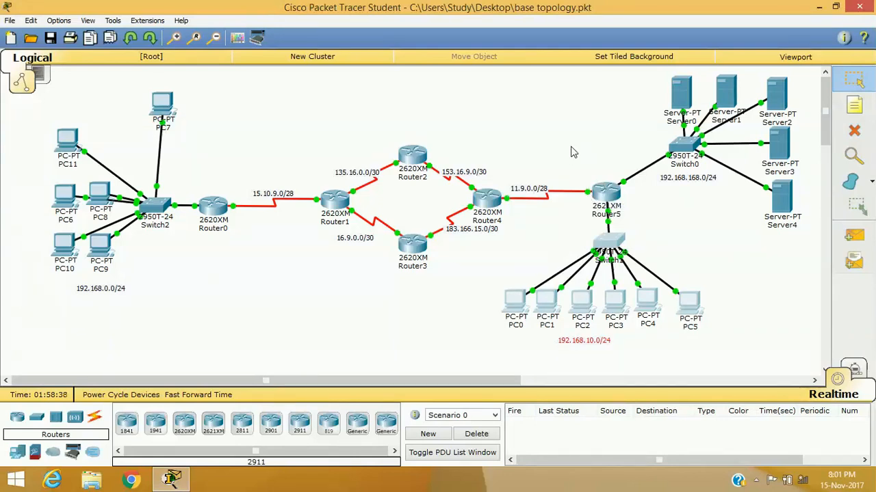
{"action": "left_click_drag", "start_coordinate": [140, 81], "coordinate": [185, 146]}
{"action": "left_click", "coordinate": [211, 113]}
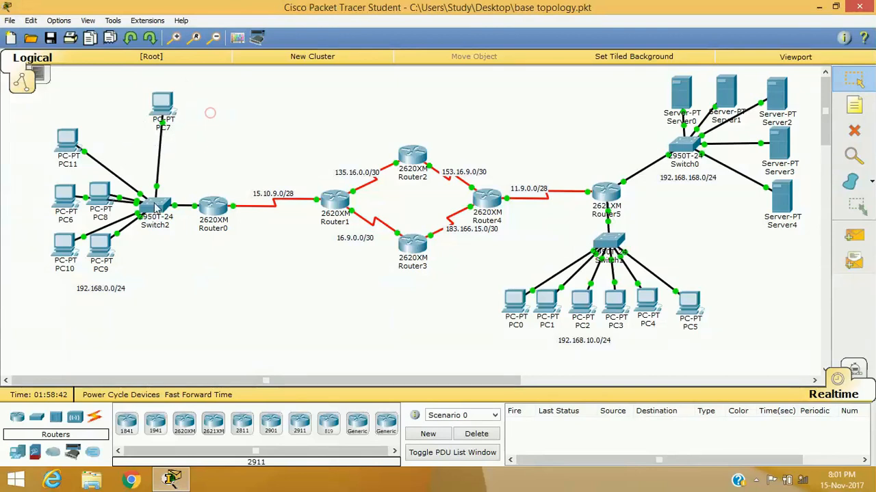
{"action": "left_click_drag", "start_coordinate": [567, 172], "coordinate": [597, 172]}
{"action": "left_click", "coordinate": [594, 134]}
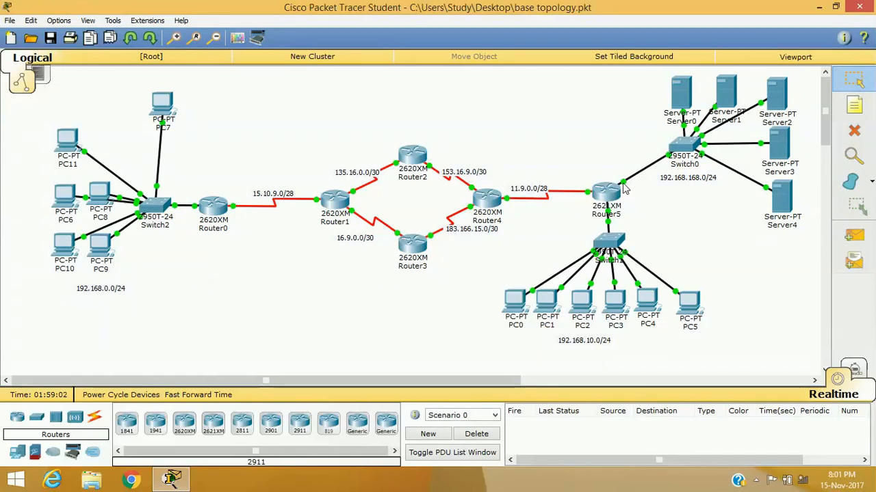
{"action": "mouse_move", "coordinate": [624, 189]}
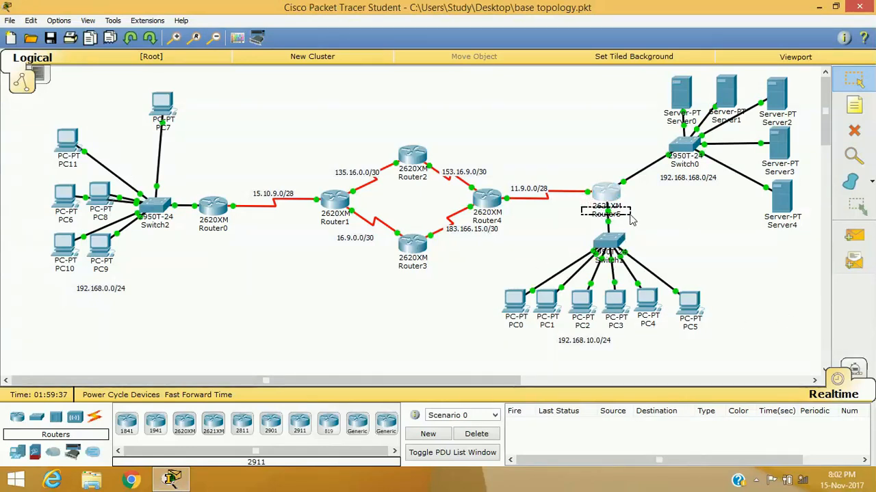
{"action": "left_click_drag", "start_coordinate": [588, 180], "coordinate": [554, 195]}
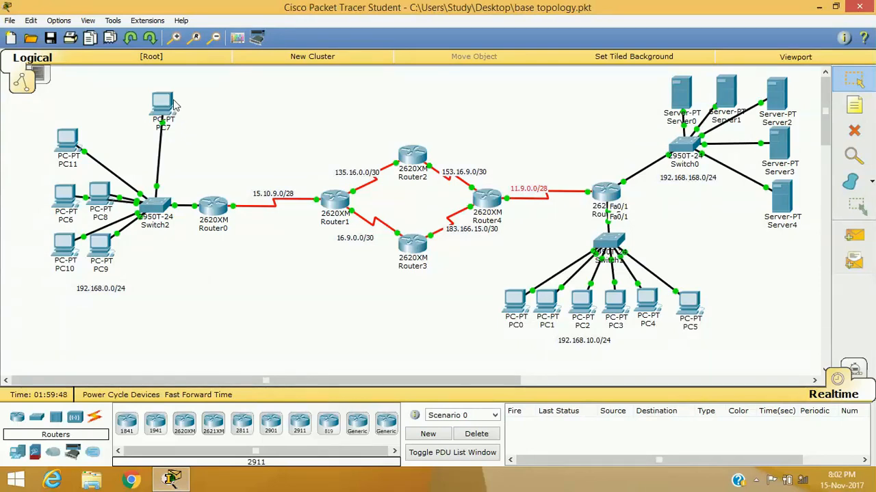
{"action": "left_click_drag", "start_coordinate": [124, 88], "coordinate": [209, 136]}
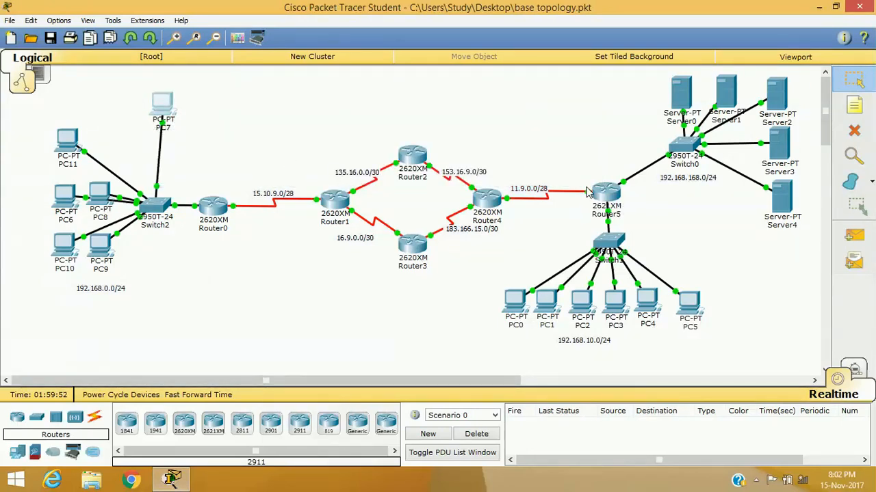
{"action": "left_click_drag", "start_coordinate": [583, 182], "coordinate": [593, 212]}
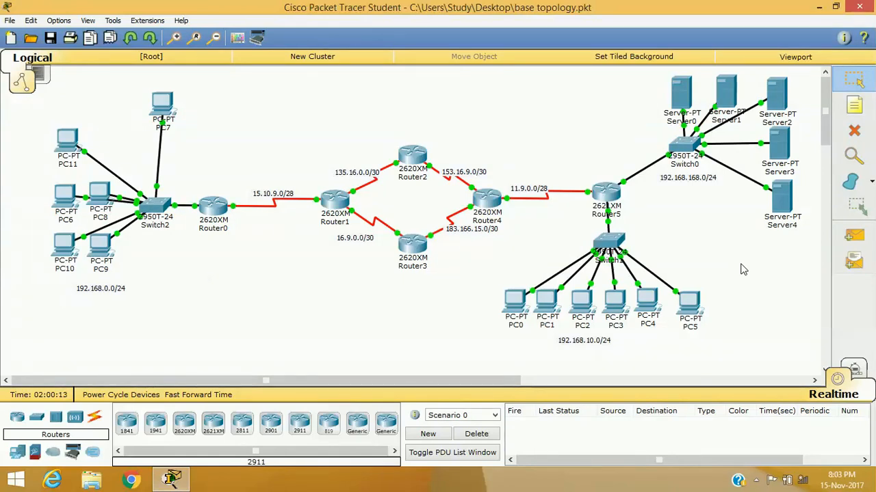
Open the command line of Router5 and start its console session
{"action": "left_click", "coordinate": [594, 196]}
{"action": "left_click", "coordinate": [364, 280]}
{"action": "key", "text": "Return"}
{"action": "key", "text": "Return"}
{"action": "key", "text": "Return"}
{"action": "key", "text": "Return"}
{"action": "key", "text": "Return"}
{"action": "key", "text": "Return"}
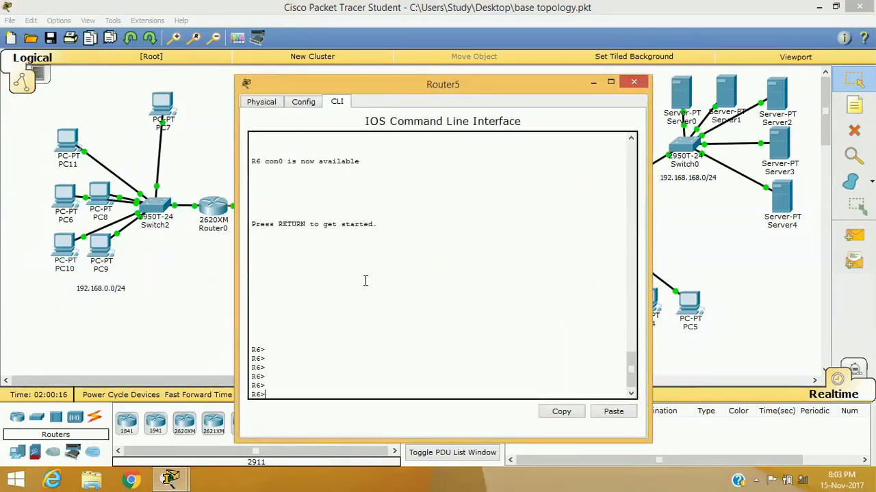
Enter privileged mode on Router5 with enable, and open global configuration mode with configure t
{"action": "type", "text": "en"}
{"action": "key", "text": "Tab"}
{"action": "key", "text": "Return"}
{"action": "key", "text": "Return"}
{"action": "key", "text": "Return"}
{"action": "key", "text": "Return"}
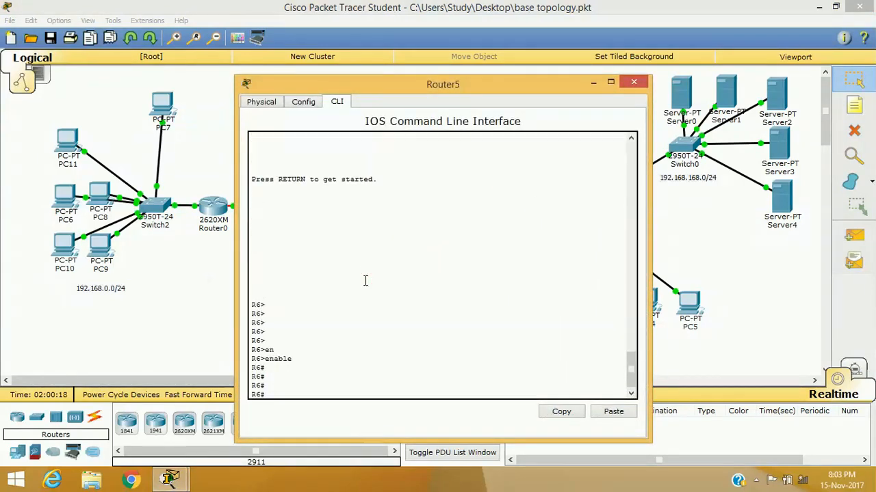
{"action": "type", "text": "conf"}
{"action": "key", "text": "Tab"}
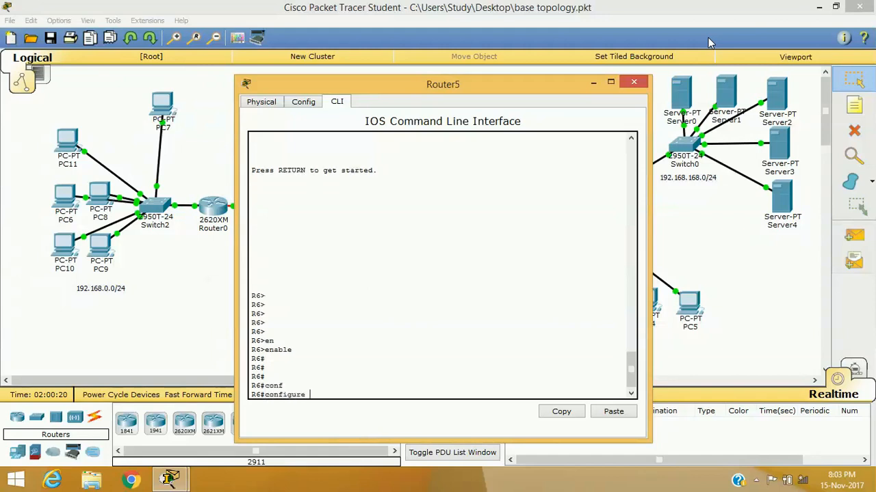
{"action": "type", "text": "t"}
{"action": "key", "text": "Return"}
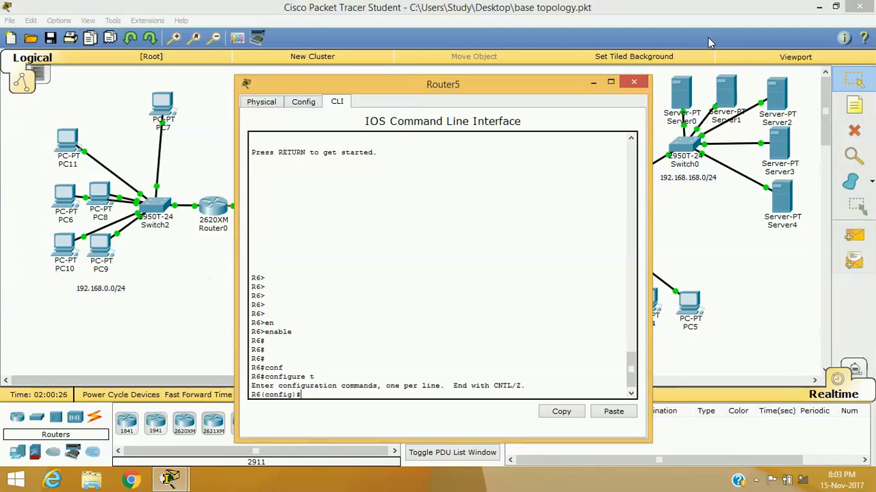
Create standard access list 1 on Router5 with the entry access-list 1 deny host 192.168.0.2
{"action": "key", "text": "Tab"}
{"action": "type", "text": "1"}
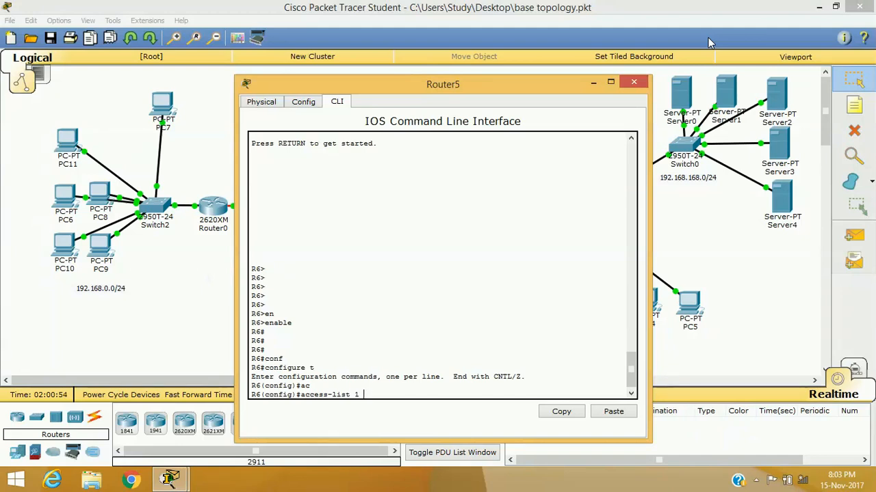
{"action": "key", "text": "Tab"}
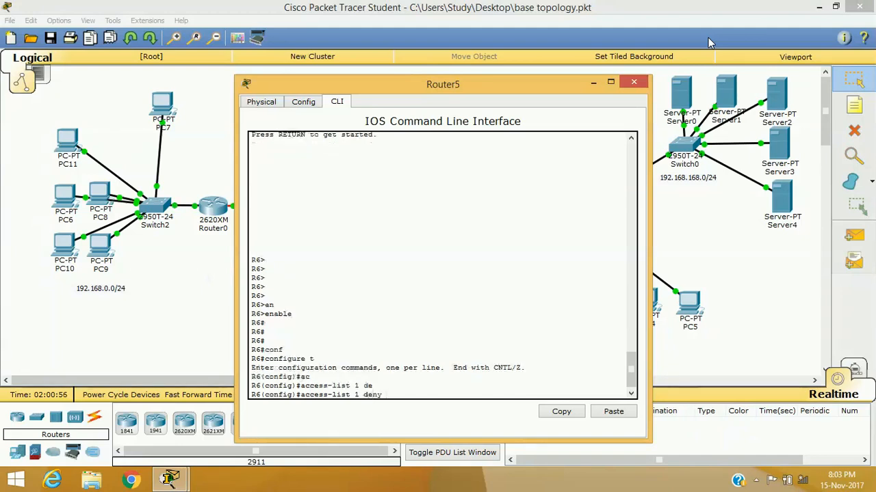
{"action": "type", "text": "o"}
{"action": "key", "text": "Tab"}
{"action": "type", "text": "ho"}
{"action": "key", "text": "Tab"}
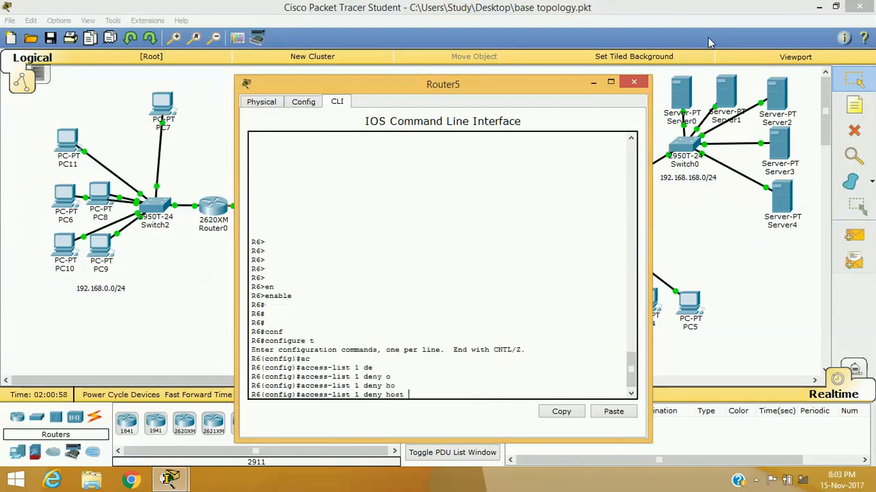
{"action": "type", "text": "192.168.0.2"}
{"action": "key", "text": "Return"}
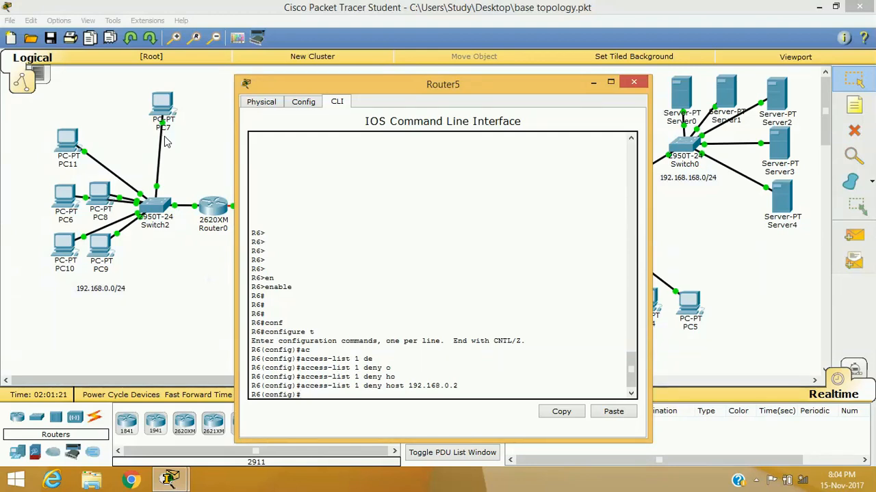
Review the deny action and the host address in the access-list 1 entry, repositioning the Router5 window over the topology
{"action": "left_click_drag", "start_coordinate": [444, 85], "coordinate": [221, 120]}
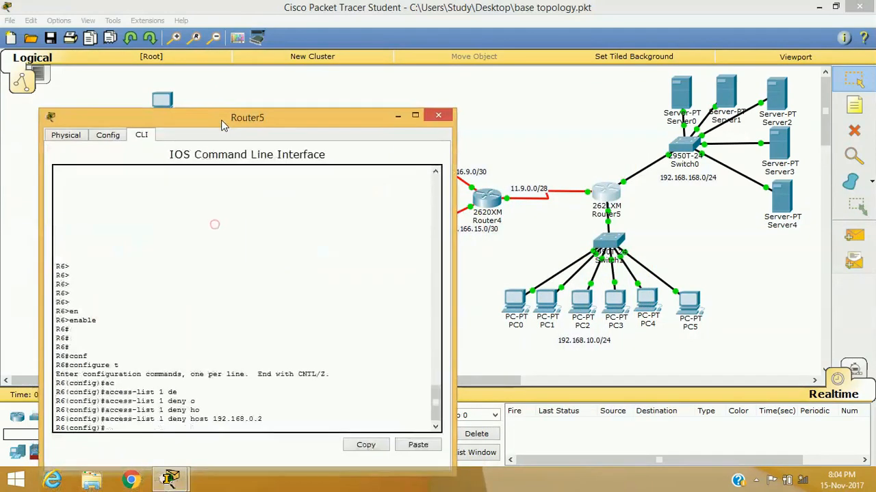
{"action": "left_click", "coordinate": [206, 429]}
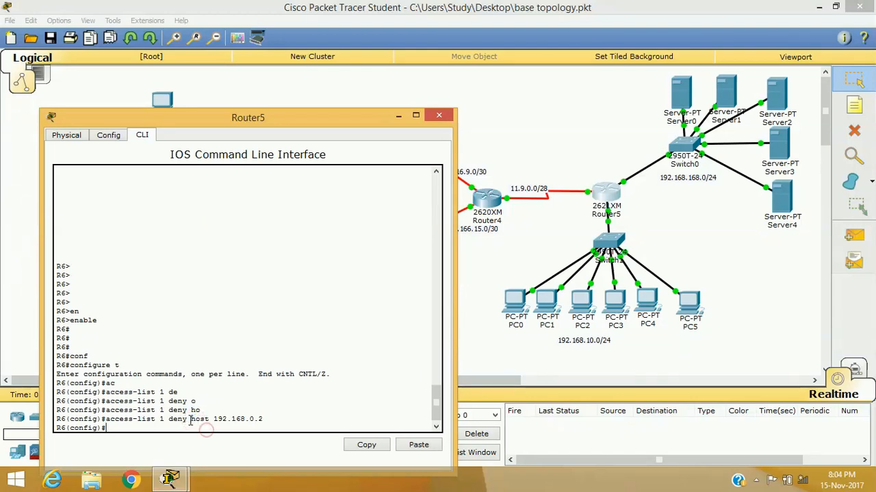
{"action": "left_click_drag", "start_coordinate": [191, 420], "coordinate": [263, 420]}
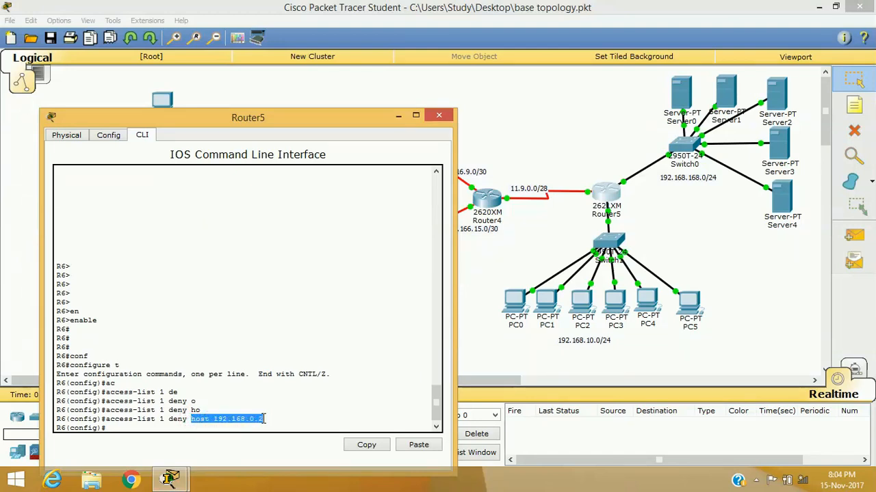
{"action": "left_click", "coordinate": [212, 422]}
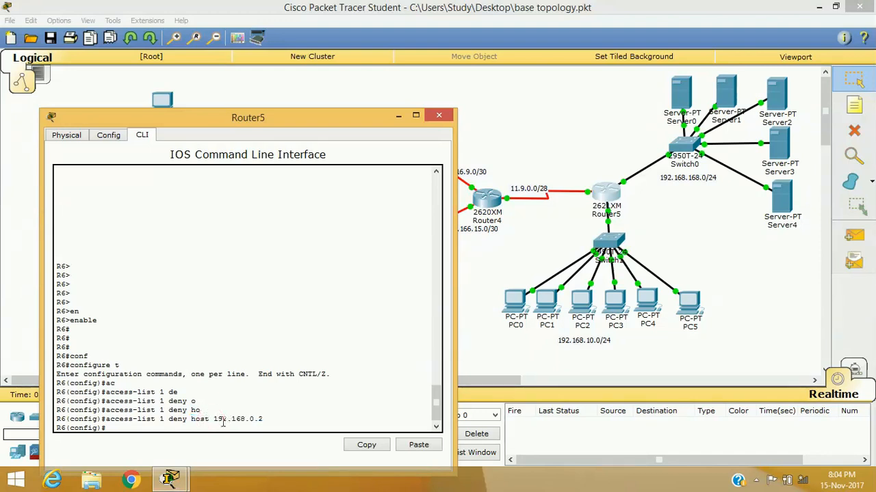
{"action": "left_click_drag", "start_coordinate": [212, 422], "coordinate": [262, 423]}
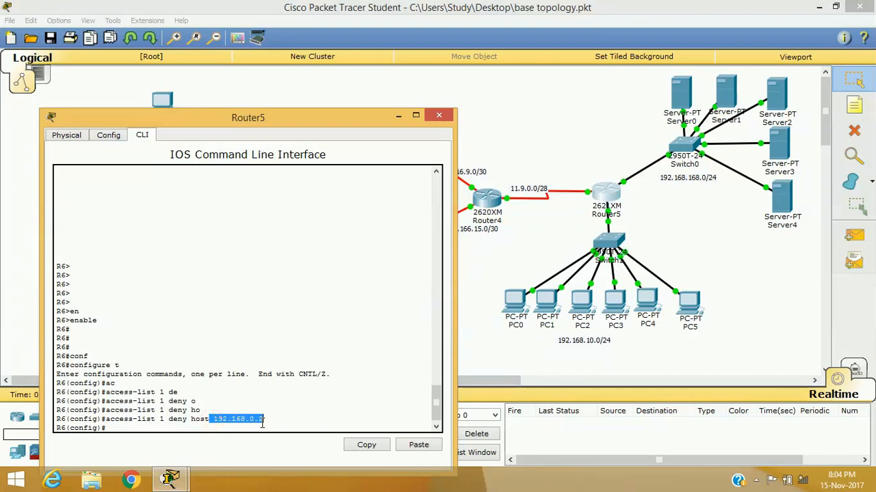
{"action": "left_click_drag", "start_coordinate": [332, 123], "coordinate": [517, 50]}
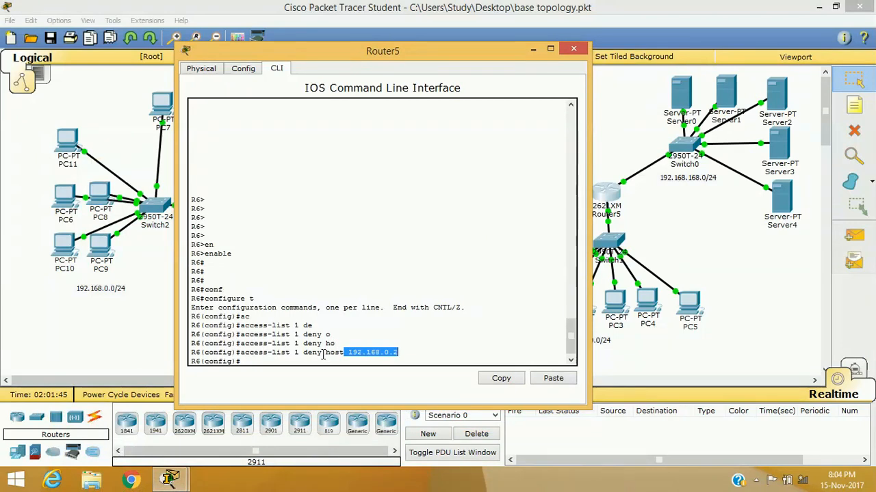
{"action": "left_click_drag", "start_coordinate": [322, 354], "coordinate": [305, 354]}
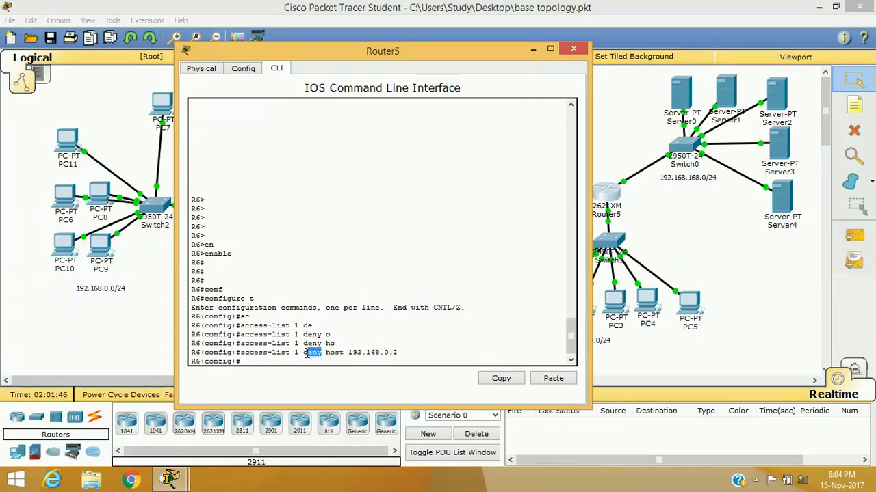
{"action": "left_click", "coordinate": [271, 362]}
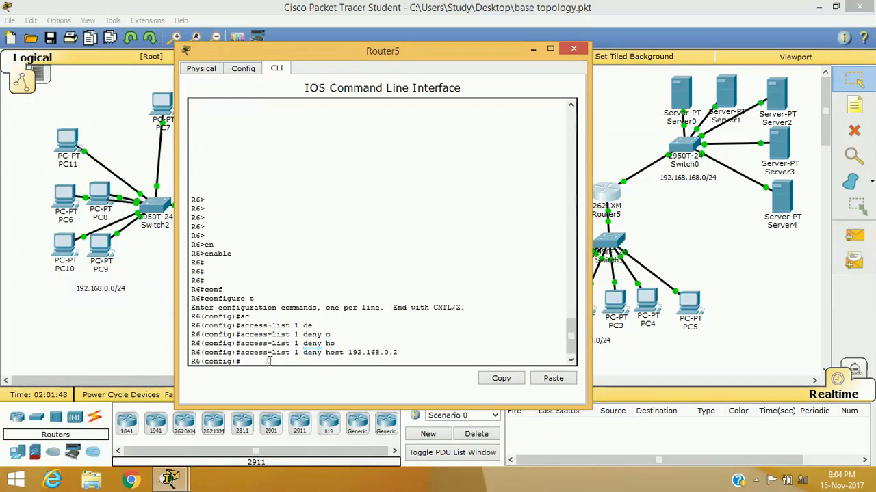
Minimise the Router5 window and examine which Router5 interface and direction lead to the 192.168.10.0/24 LAN
{"action": "left_click", "coordinate": [531, 49]}
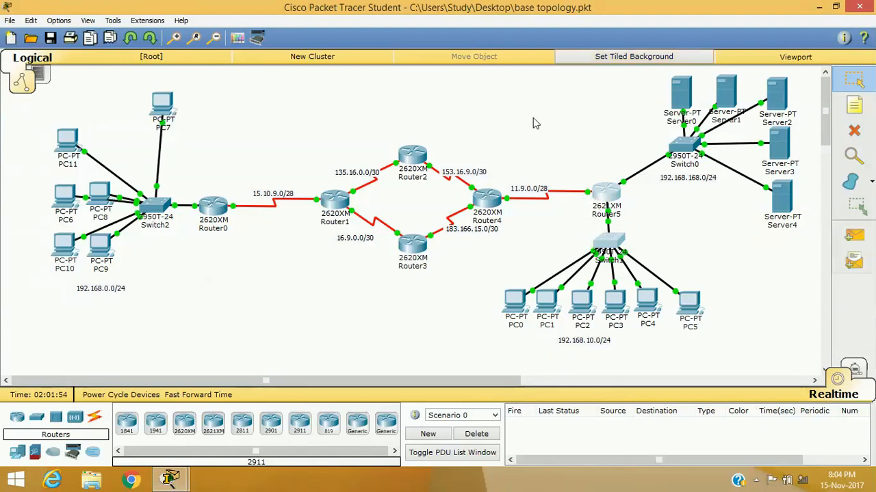
{"action": "mouse_move", "coordinate": [169, 480]}
{"action": "left_click", "coordinate": [284, 391]}
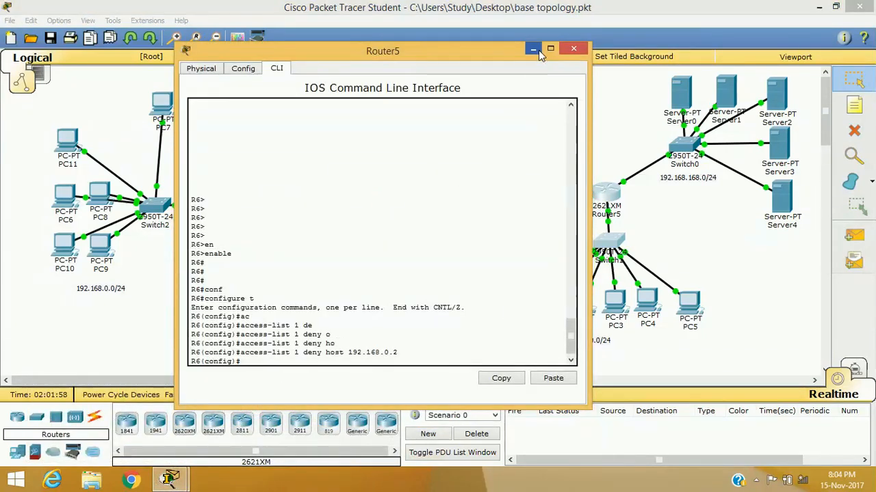
{"action": "left_click", "coordinate": [533, 49]}
{"action": "left_click_drag", "start_coordinate": [566, 151], "coordinate": [582, 250]}
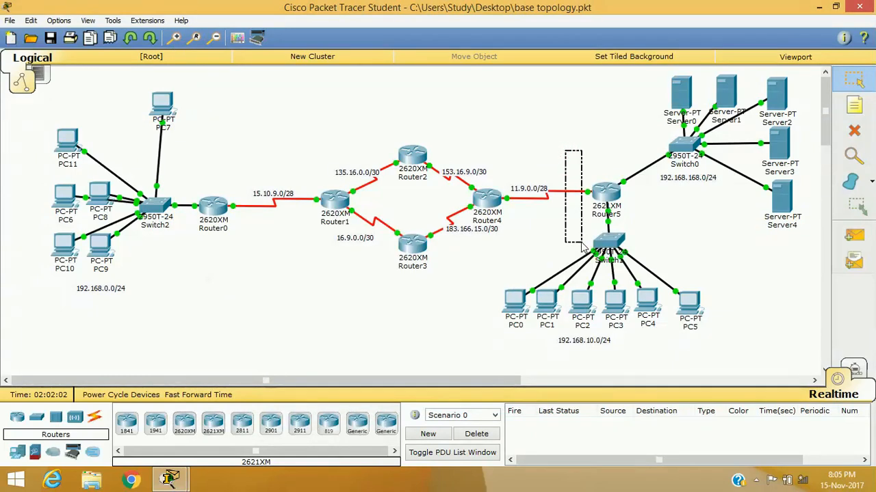
{"action": "left_click_drag", "start_coordinate": [582, 242], "coordinate": [580, 242]}
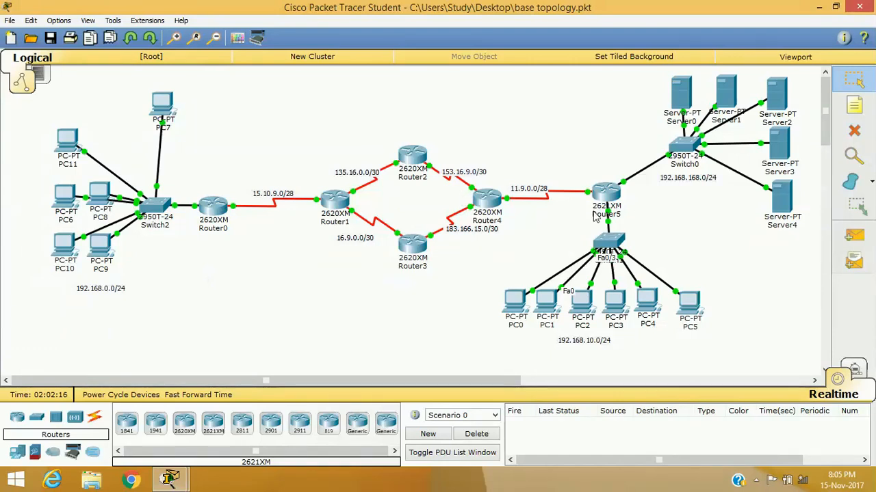
{"action": "left_click_drag", "start_coordinate": [576, 207], "coordinate": [659, 217]}
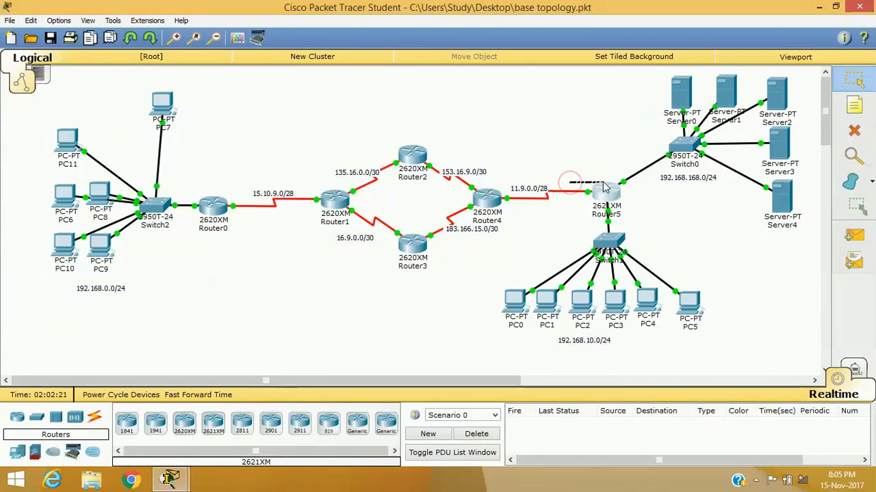
{"action": "left_click_drag", "start_coordinate": [605, 188], "coordinate": [659, 133]}
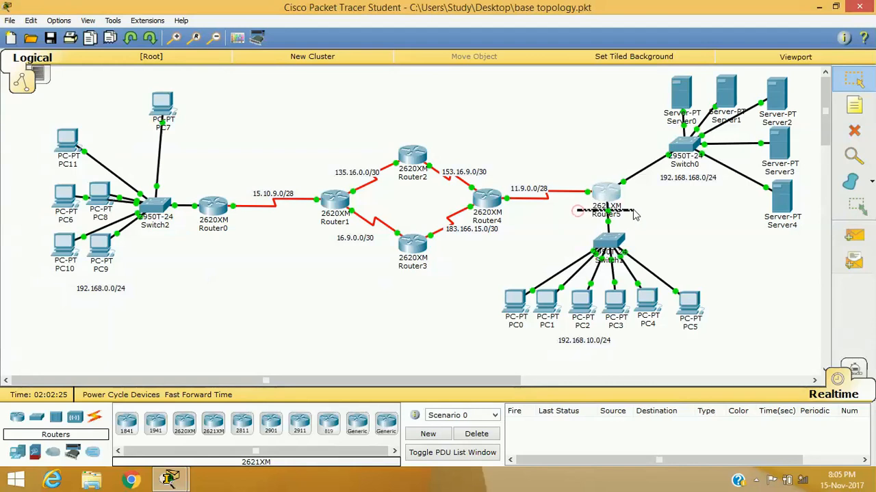
{"action": "left_click_drag", "start_coordinate": [576, 212], "coordinate": [683, 351]}
{"action": "left_click", "coordinate": [719, 237]}
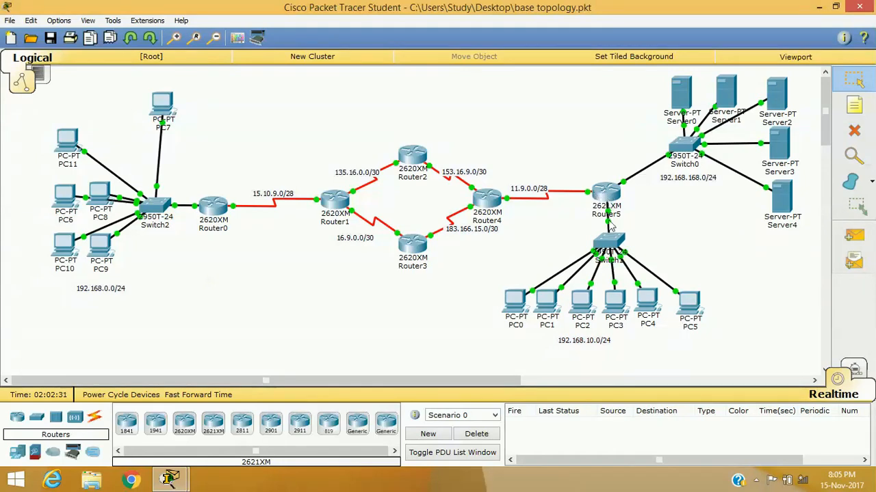
{"action": "mouse_move", "coordinate": [611, 226]}
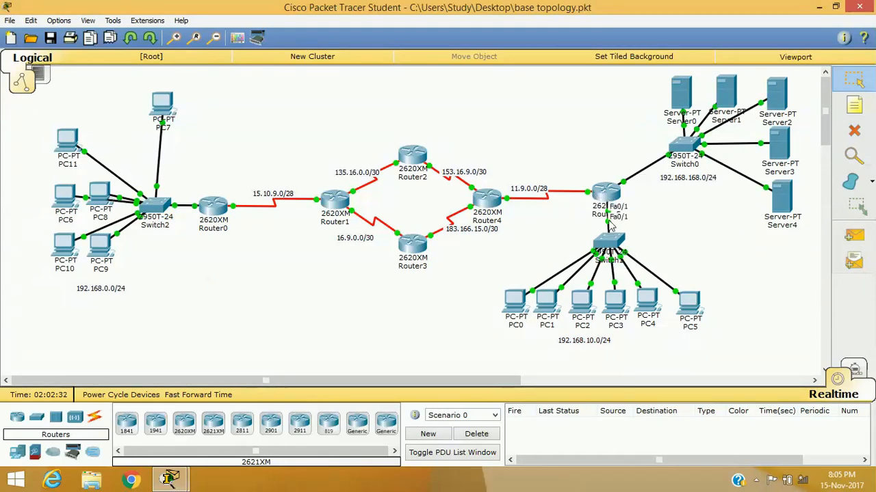
{"action": "left_click", "coordinate": [681, 220]}
{"action": "mouse_move", "coordinate": [170, 478]}
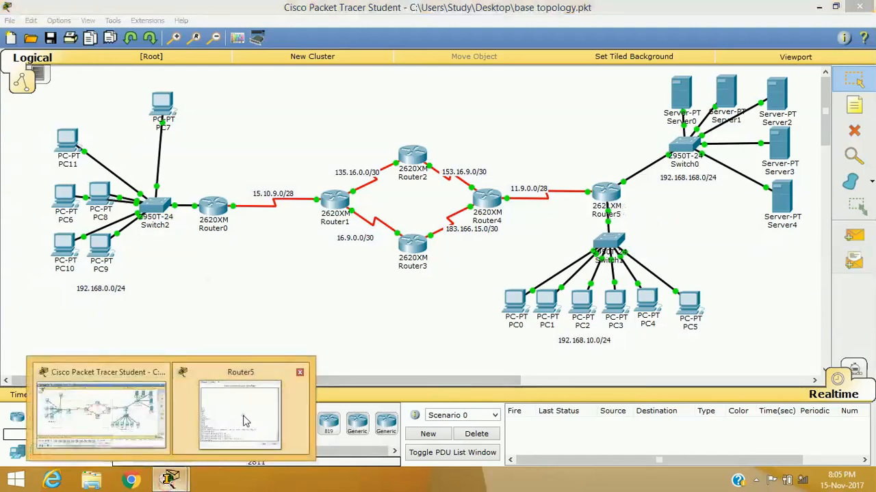
Reopen the Router5 window and add the entry access-list 1 permit any to the standard access list
{"action": "left_click", "coordinate": [243, 417]}
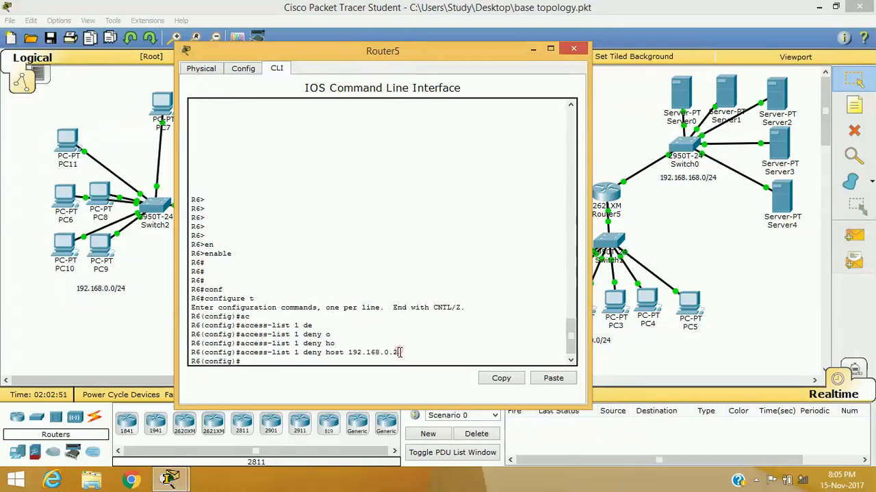
{"action": "key", "text": "Return"}
{"action": "key", "text": "Return"}
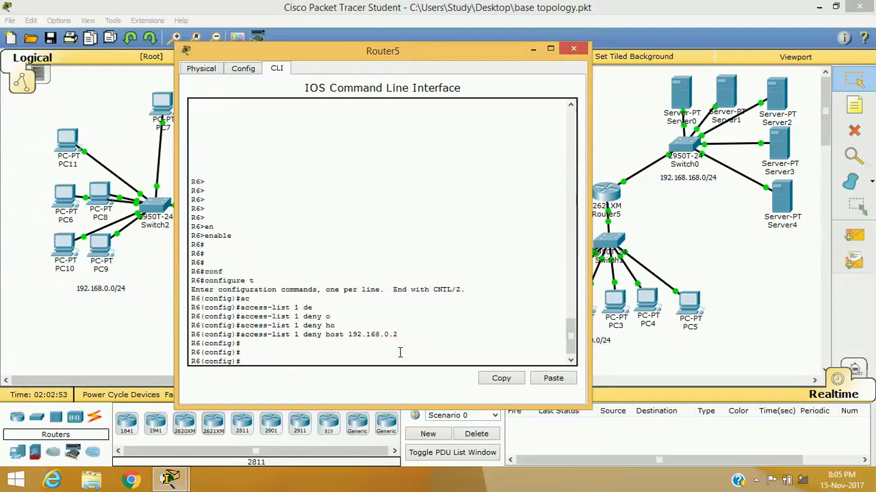
{"action": "type", "text": "ac"}
{"action": "key", "text": "Tab"}
{"action": "type", "text": "1"}
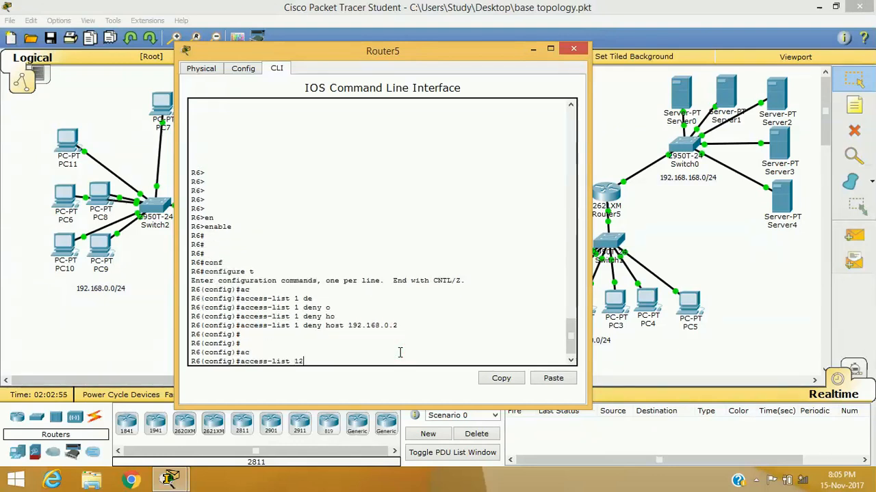
{"action": "type", "text": " al"}
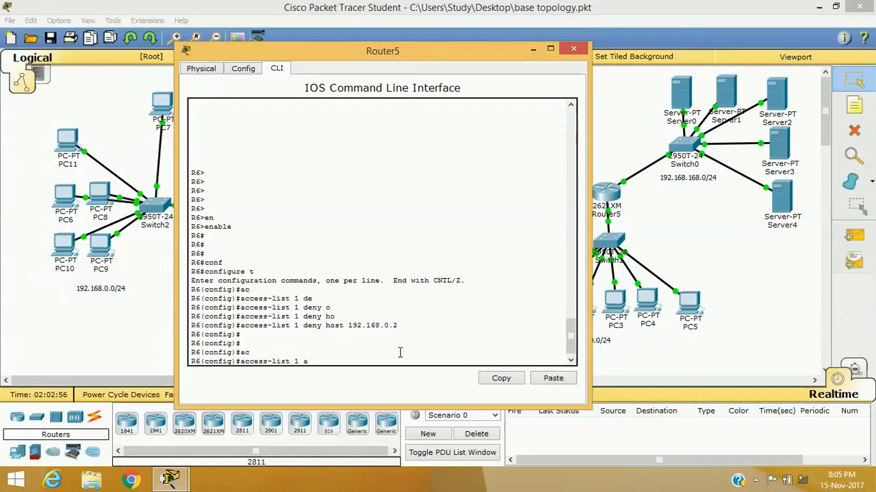
{"action": "key", "text": "Tab"}
{"action": "key", "text": "BackSpace"}
{"action": "key", "text": "BackSpace"}
{"action": "type", "text": "p"}
{"action": "key", "text": "Tab"}
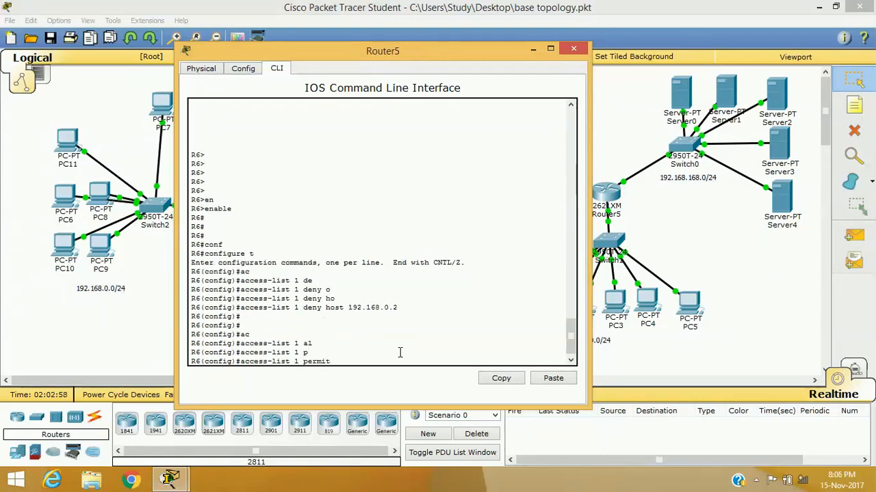
{"action": "type", "text": "any"}
{"action": "key", "text": "Return"}
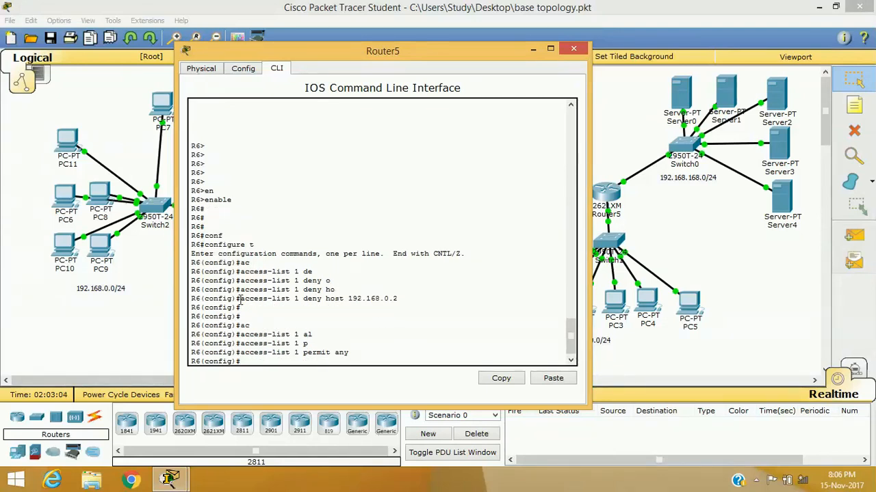
Review the deny host and permit any entries of access list 1 in the Router5 command line
{"action": "left_click_drag", "start_coordinate": [239, 299], "coordinate": [381, 299]}
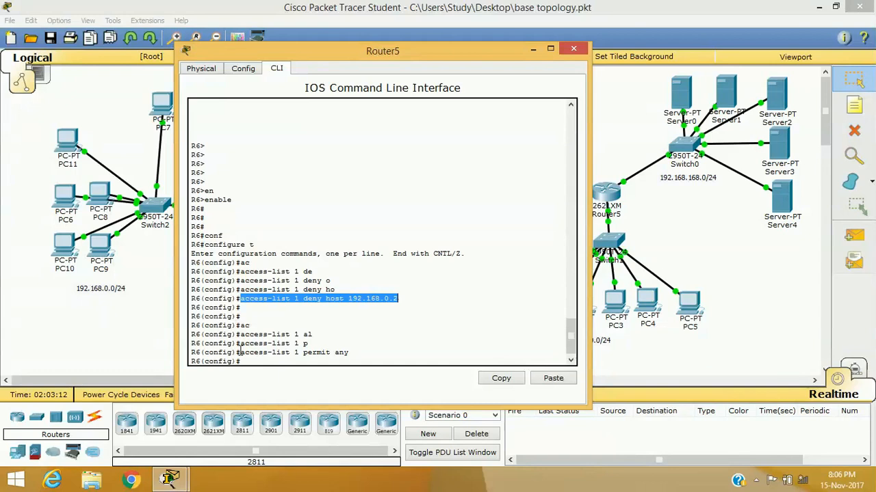
{"action": "left_click", "coordinate": [240, 350]}
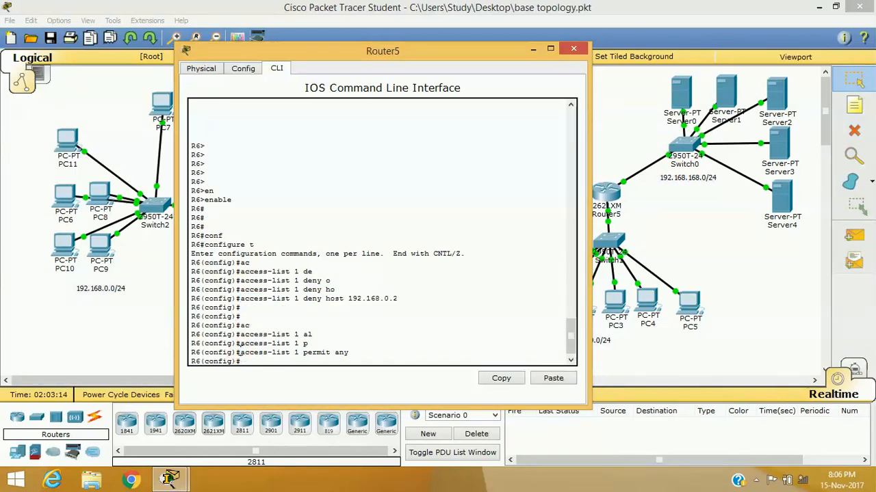
{"action": "left_click_drag", "start_coordinate": [238, 353], "coordinate": [339, 352]}
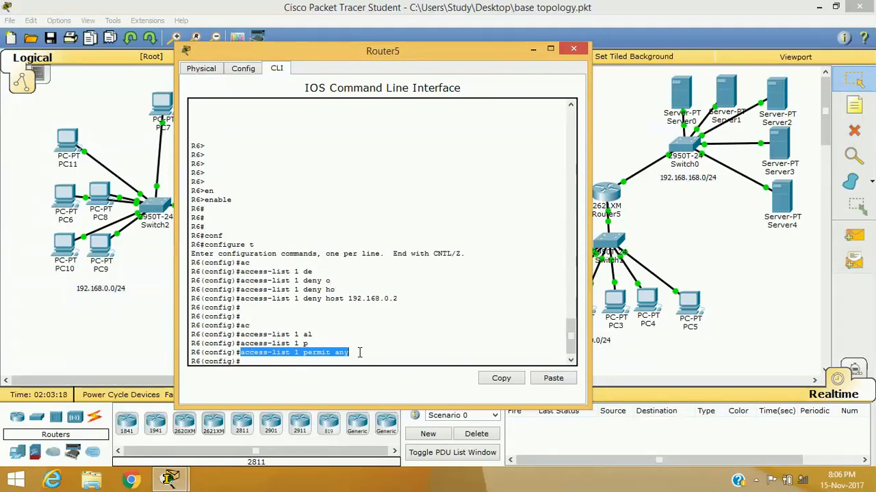
{"action": "left_click", "coordinate": [288, 370]}
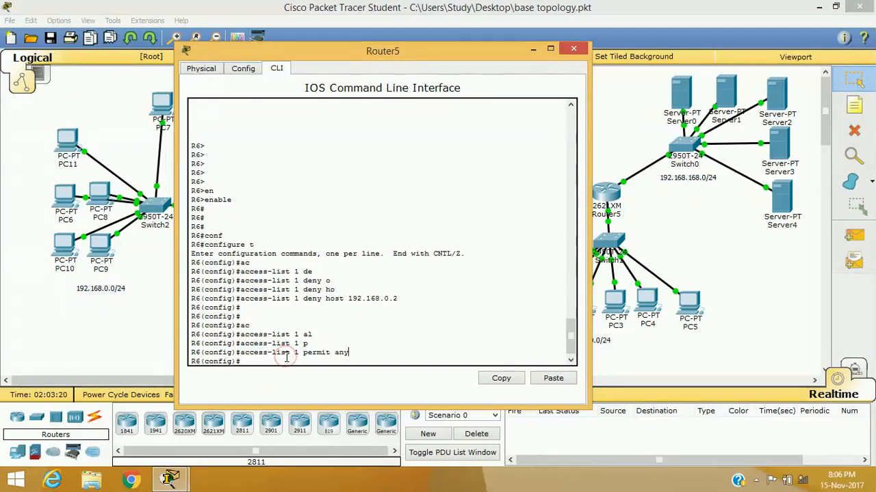
Minimise the Router5 window and examine the links around Router5 to work out where the access list applies
{"action": "left_click", "coordinate": [534, 49]}
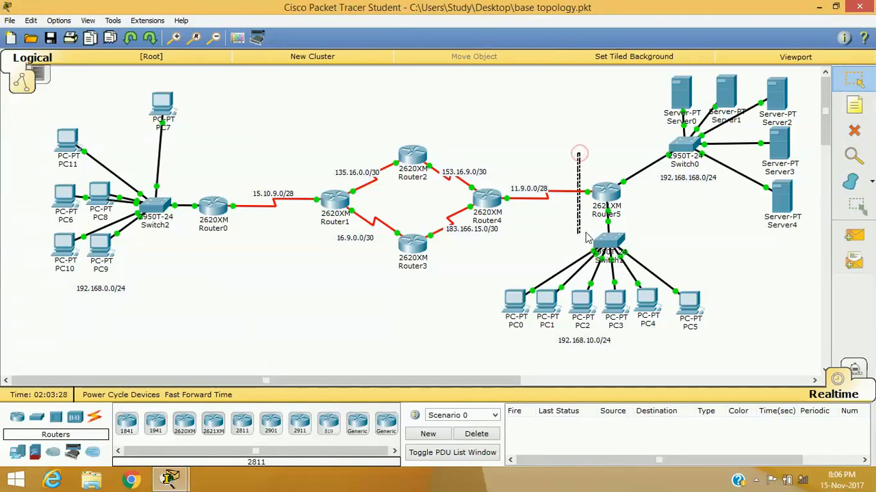
{"action": "left_click", "coordinate": [568, 217]}
{"action": "left_click_drag", "start_coordinate": [619, 125], "coordinate": [684, 250]}
{"action": "left_click", "coordinate": [558, 136]}
{"action": "left_click_drag", "start_coordinate": [573, 213], "coordinate": [648, 220]}
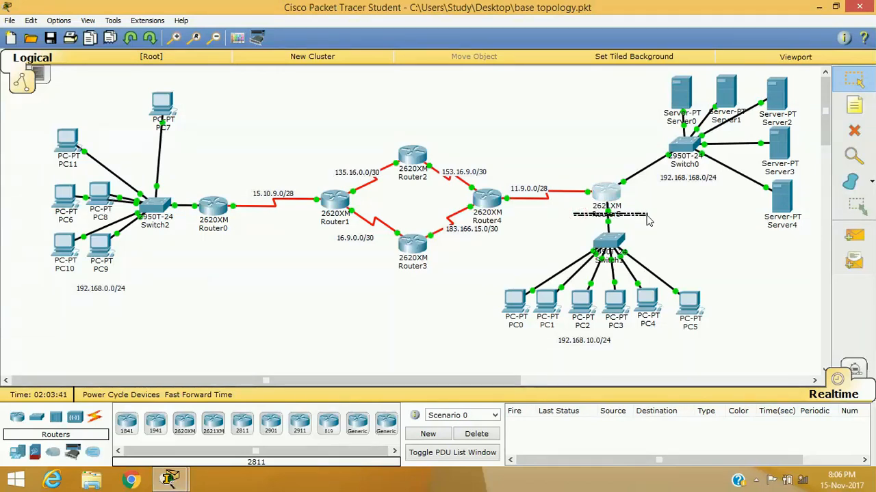
{"action": "left_click_drag", "start_coordinate": [649, 220], "coordinate": [648, 221]}
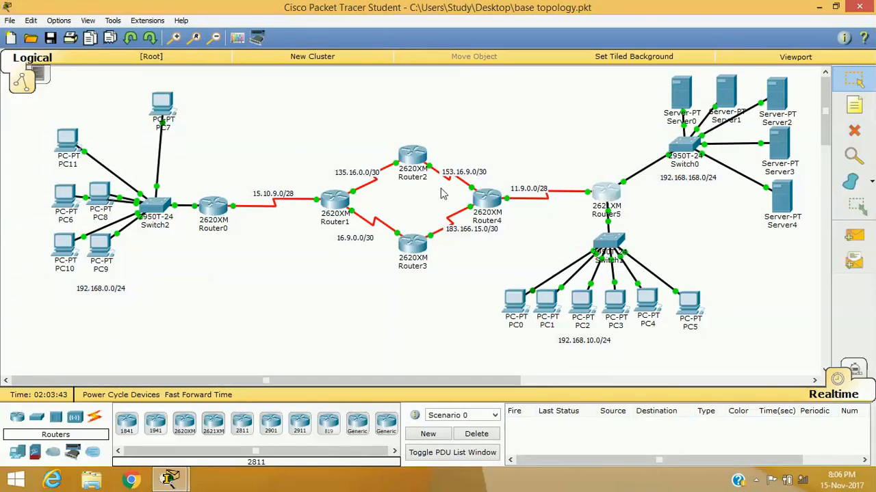
{"action": "mouse_move", "coordinate": [481, 233]}
{"action": "left_mouse_down"}
{"action": "mouse_move", "coordinate": [702, 242]}
{"action": "mouse_move", "coordinate": [696, 285]}
{"action": "mouse_move", "coordinate": [468, 275]}
{"action": "mouse_move", "coordinate": [486, 266]}
{"action": "mouse_move", "coordinate": [474, 235]}
{"action": "left_mouse_up"}
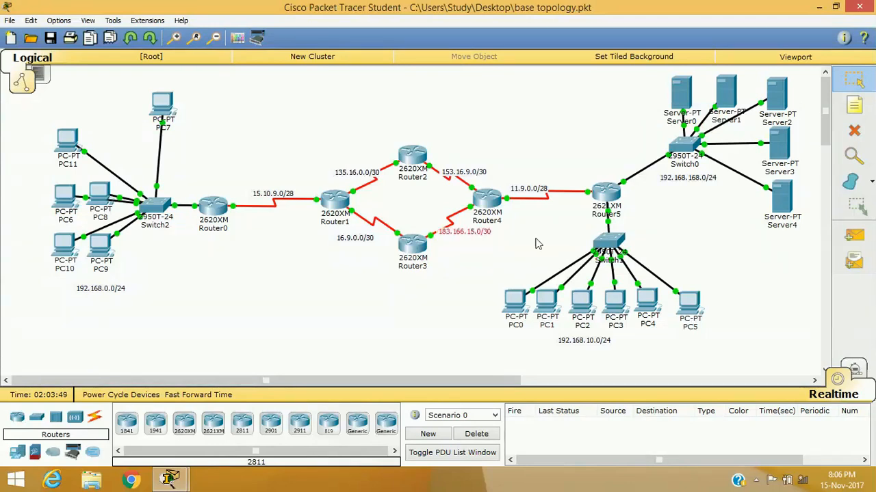
{"action": "left_click_drag", "start_coordinate": [558, 141], "coordinate": [643, 125]}
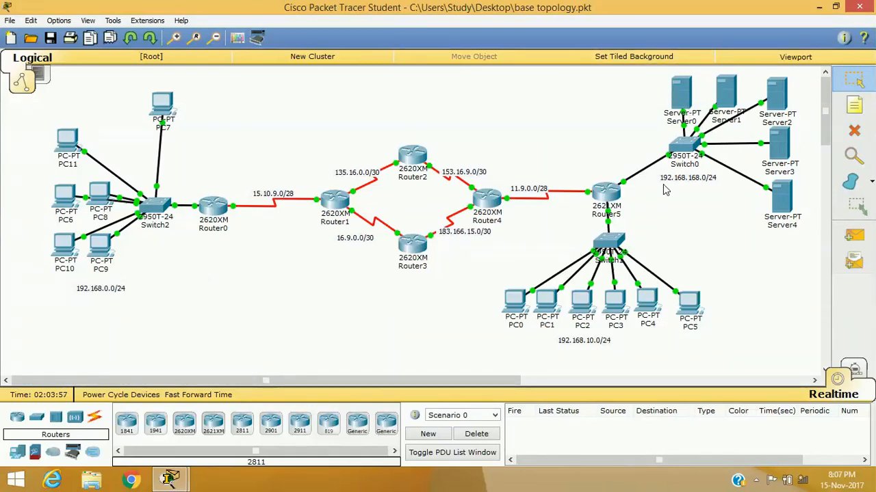
Reopen Router5's command line, leave global configuration mode with exit, and enter it again with configure t
{"action": "left_click", "coordinate": [605, 194]}
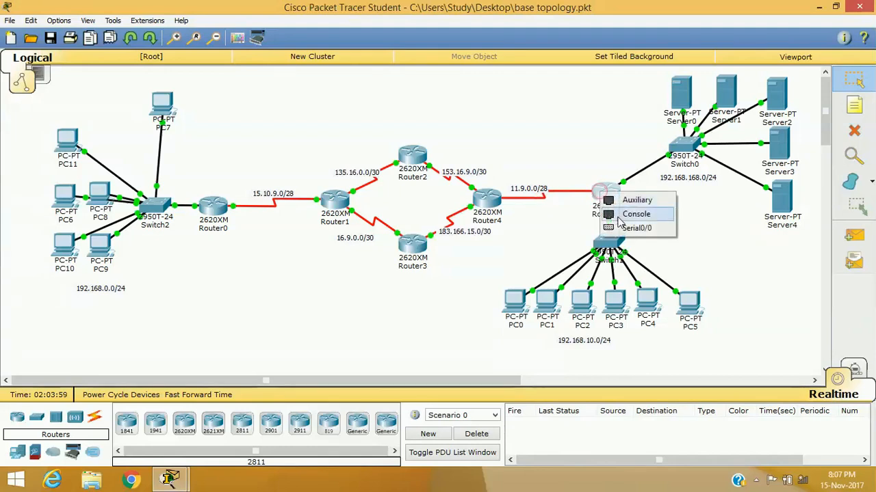
{"action": "left_click", "coordinate": [636, 214]}
{"action": "left_click", "coordinate": [606, 195]}
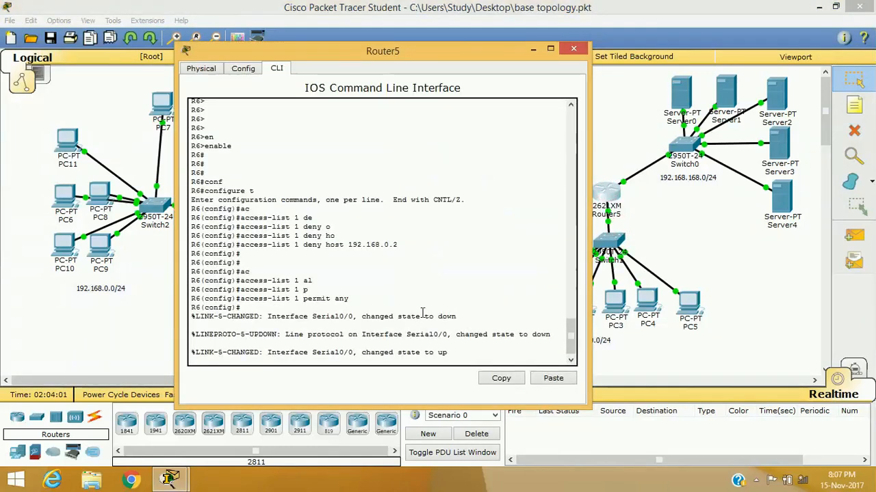
{"action": "key", "text": "Return"}
{"action": "key", "text": "Return"}
{"action": "key", "text": "Return"}
{"action": "key", "text": "Return"}
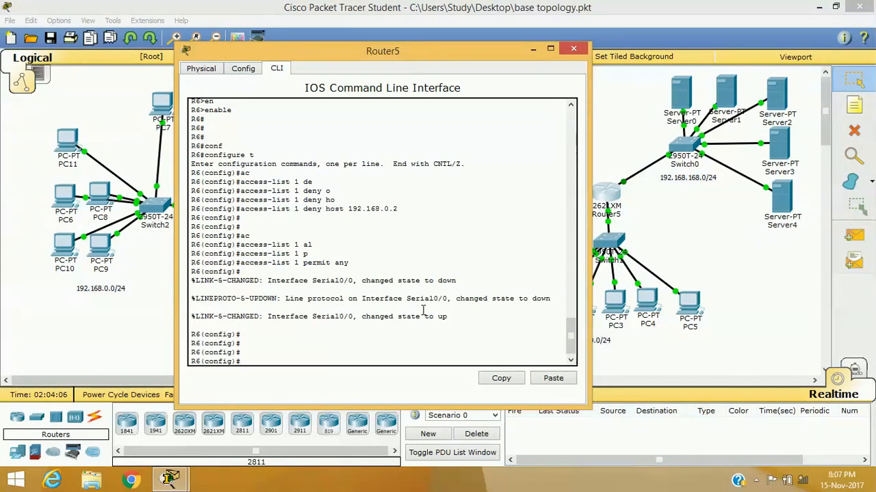
{"action": "type", "text": "exit"}
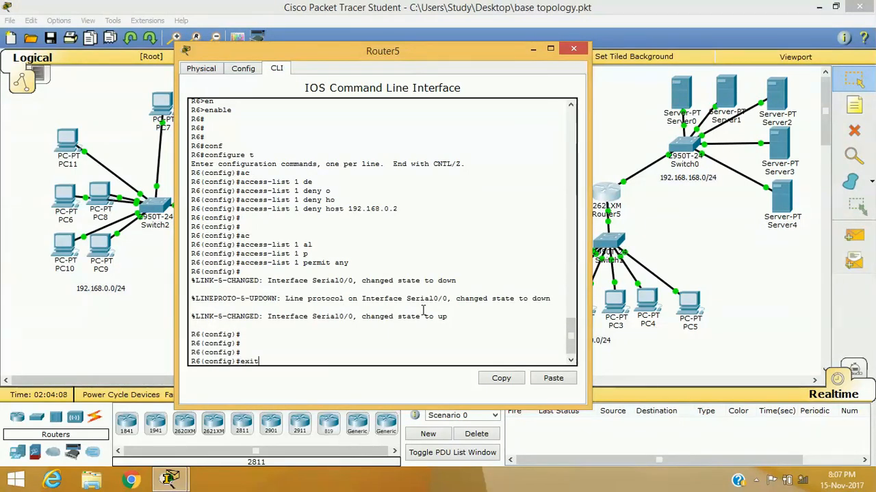
{"action": "key", "text": "Return"}
{"action": "type", "text": "conf"}
{"action": "key", "text": "Tab"}
{"action": "type", "text": "t"}
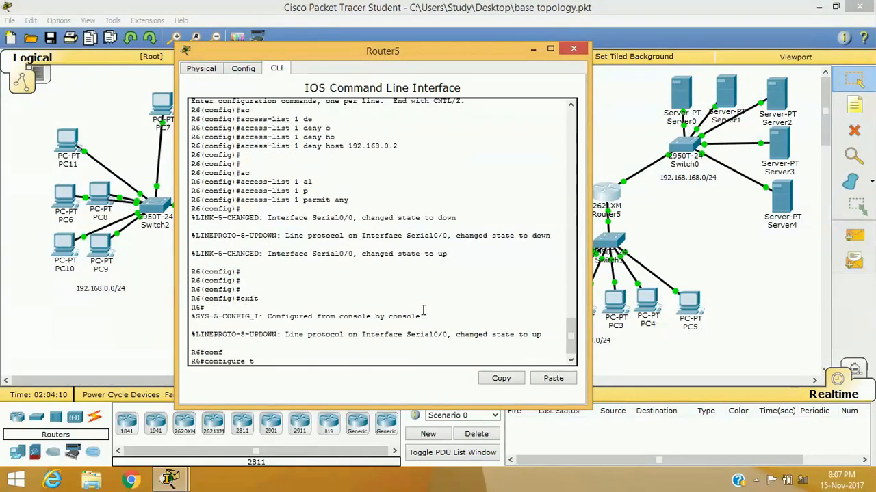
{"action": "key", "text": "Return"}
Enter interface fastEthernet 0/1 on Router5, checking the port label on the link to the 192.168.10.0/24 switch before confirming
{"action": "type", "text": "in"}
{"action": "key", "text": "Tab"}
{"action": "type", "text": "f"}
{"action": "key", "text": "Tab"}
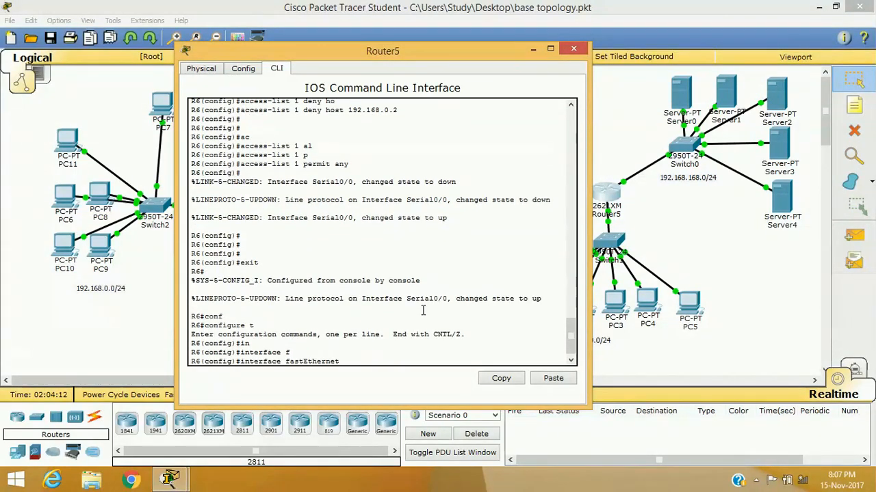
{"action": "type", "text": "0/1"}
{"action": "left_click_drag", "start_coordinate": [465, 52], "coordinate": [338, 56]}
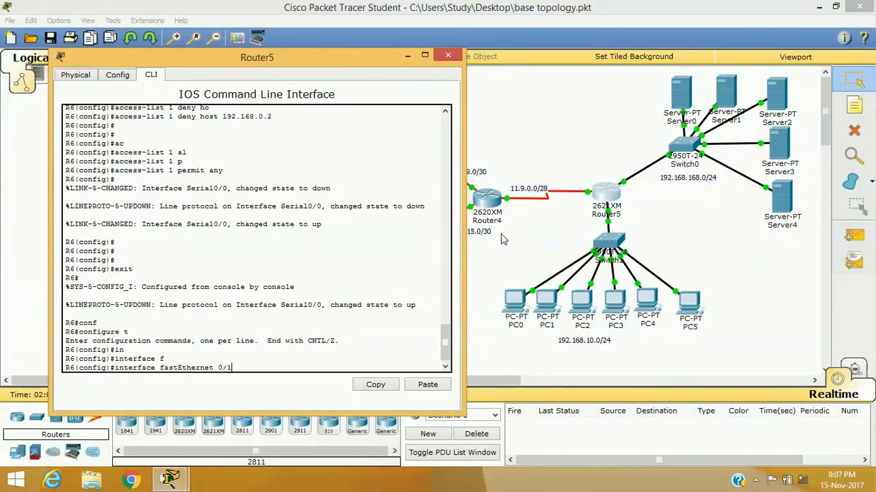
{"action": "left_click", "coordinate": [611, 216]}
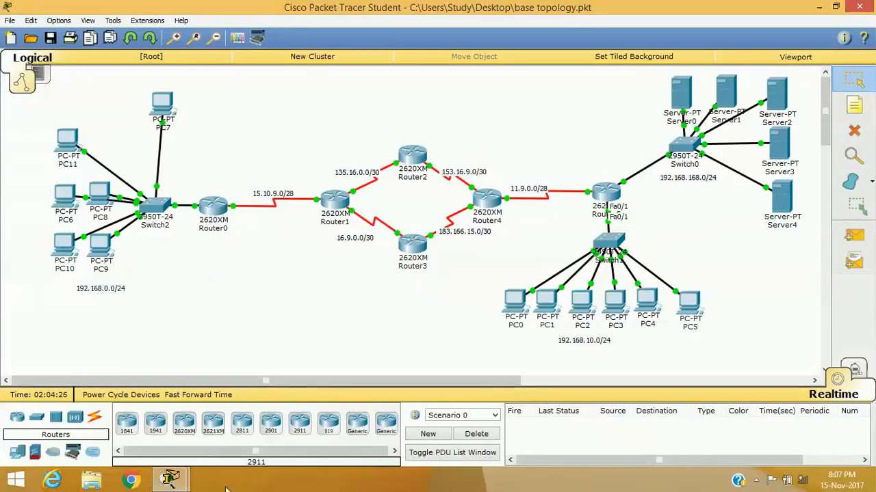
{"action": "mouse_move", "coordinate": [170, 478]}
{"action": "left_click", "coordinate": [246, 403]}
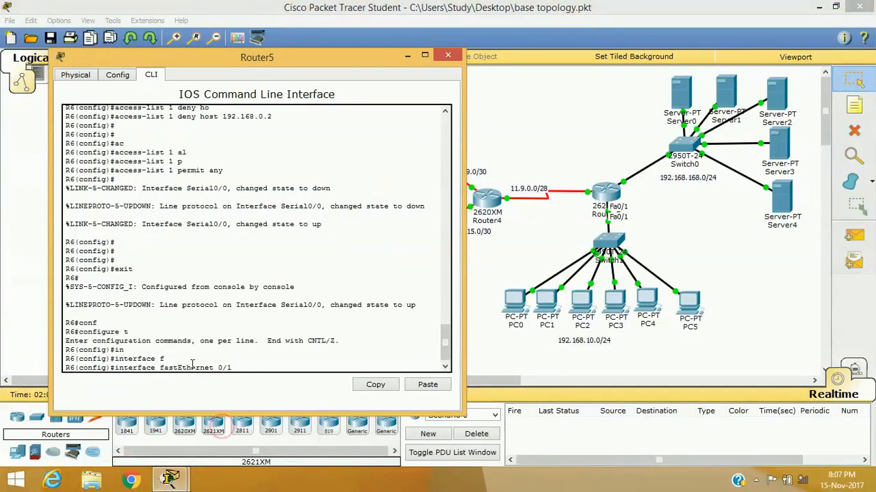
{"action": "key", "text": "Return"}
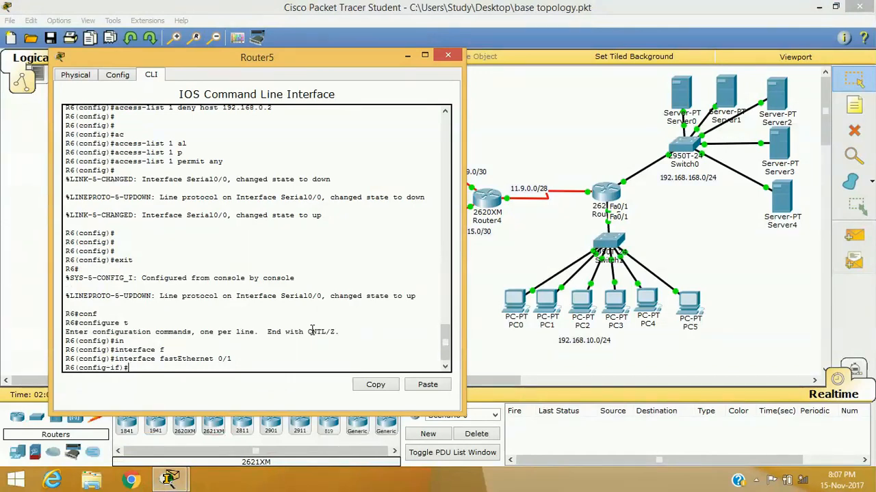
Apply access list 1 outbound on the interface with ip access-group 1 out
{"action": "type", "text": "ip a"}
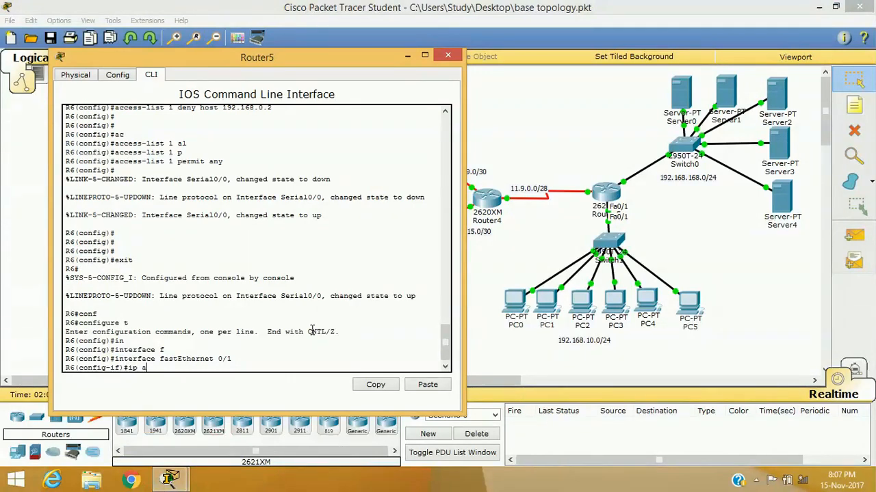
{"action": "type", "text": "c"}
{"action": "key", "text": "Tab"}
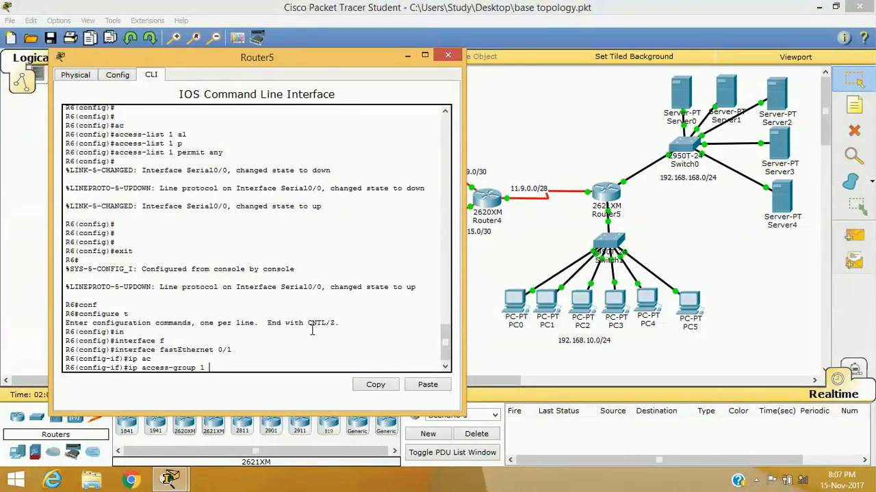
{"action": "type", "text": "out"}
{"action": "key", "text": "Return"}
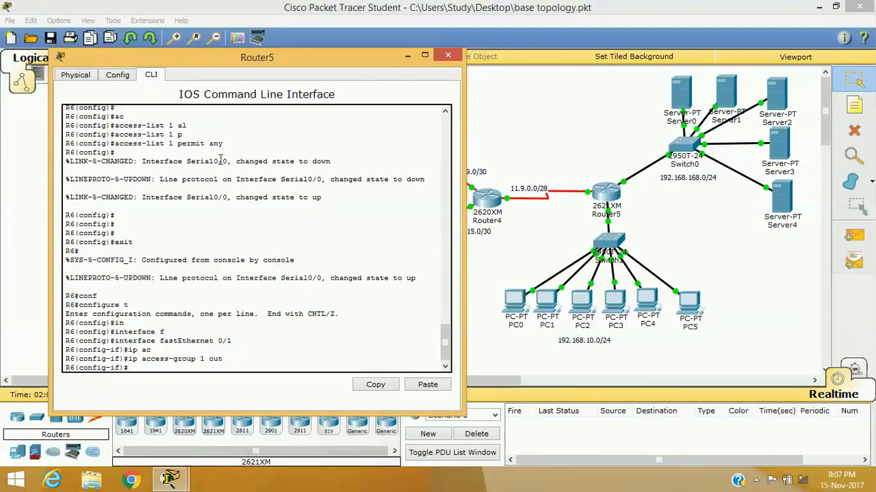
{"action": "left_click", "coordinate": [408, 55]}
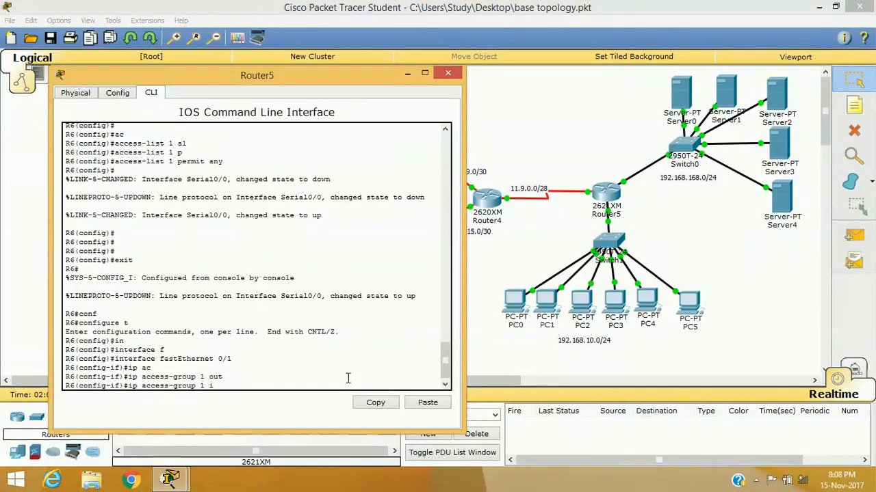
{"action": "key", "text": "BackSpace"}
{"action": "key", "text": "BackSpace"}
{"action": "key", "text": "BackSpace"}
{"action": "key", "text": "BackSpace"}
{"action": "key", "text": "BackSpace"}
{"action": "key", "text": "BackSpace"}
{"action": "key", "text": "BackSpace"}
{"action": "key", "text": "BackSpace"}
{"action": "key", "text": "BackSpace"}
{"action": "key", "text": "BackSpace"}
{"action": "key", "text": "BackSpace"}
{"action": "key", "text": "BackSpace"}
{"action": "key", "text": "BackSpace"}
{"action": "key", "text": "BackSpace"}
{"action": "key", "text": "BackSpace"}
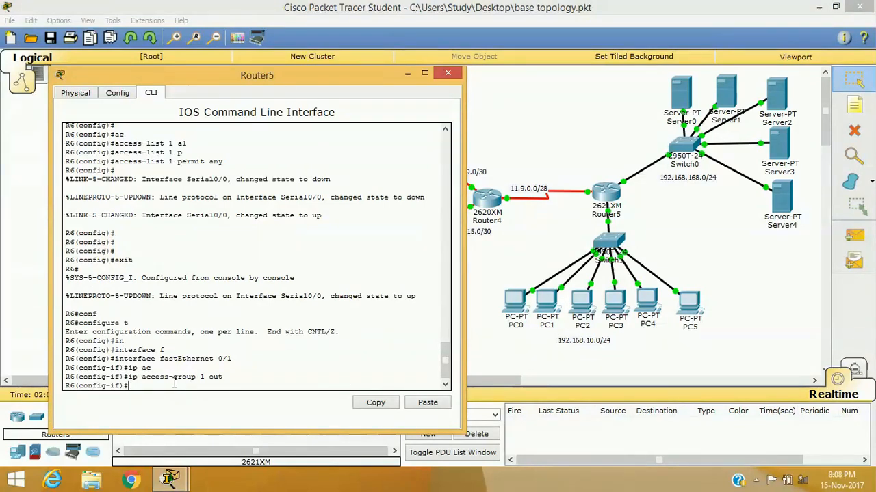
Review the ip access-group command, the fastEthernet 0/1 interface, the out direction and the earlier access list entries
{"action": "left_click_drag", "start_coordinate": [126, 378], "coordinate": [203, 380]}
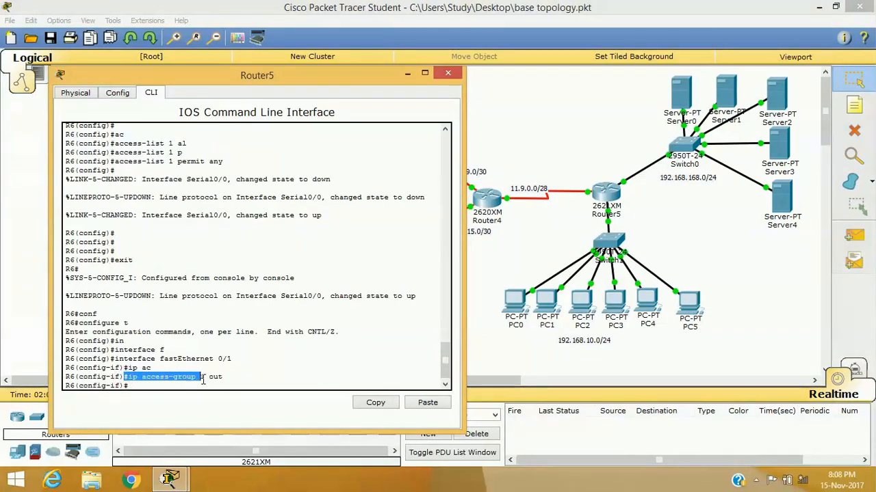
{"action": "left_click", "coordinate": [262, 378]}
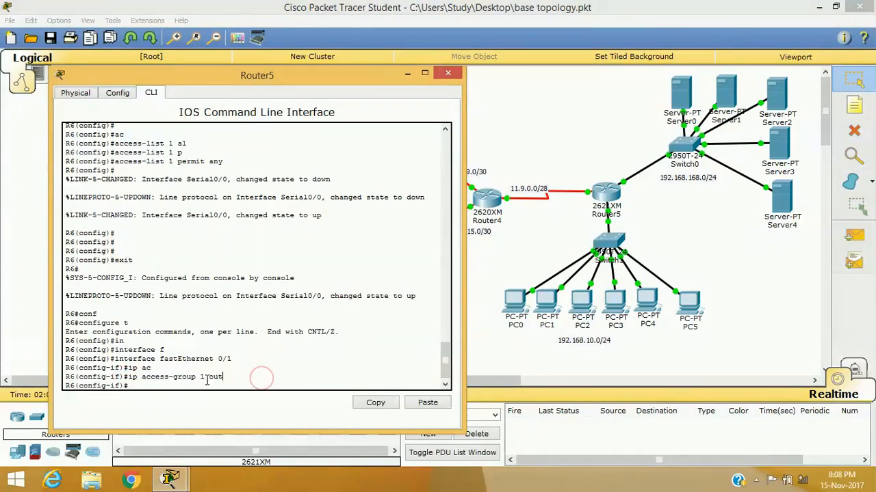
{"action": "left_click_drag", "start_coordinate": [207, 381], "coordinate": [234, 358]}
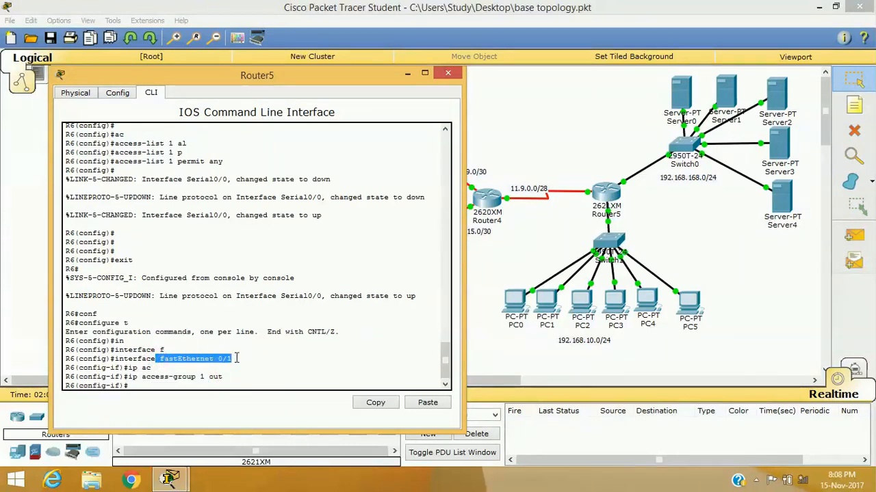
{"action": "left_click", "coordinate": [284, 358]}
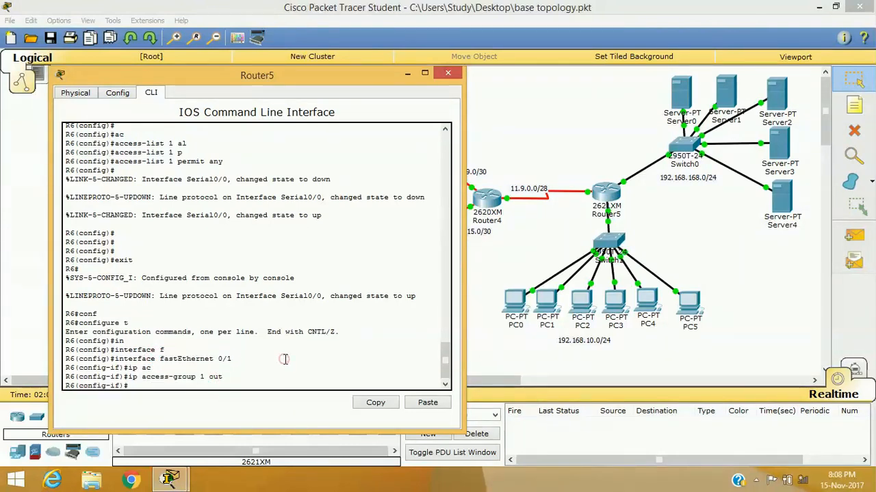
{"action": "double_click", "coordinate": [213, 377]}
{"action": "scroll", "coordinate": [281, 246], "scroll_direction": "up", "scroll_amount": 3}
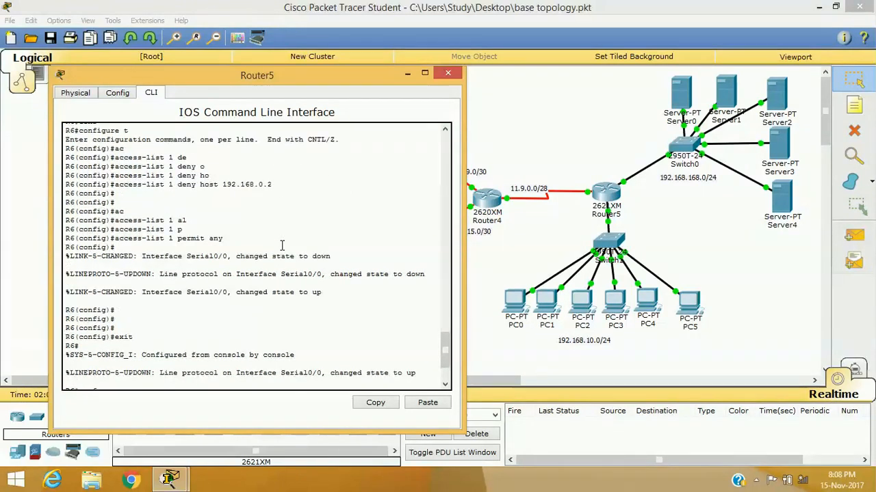
Examine the access-list 1 deny host 192.168.0.2 entry and the ip access-group 1 out command on Router5
{"action": "left_click_drag", "start_coordinate": [222, 184], "coordinate": [284, 184]}
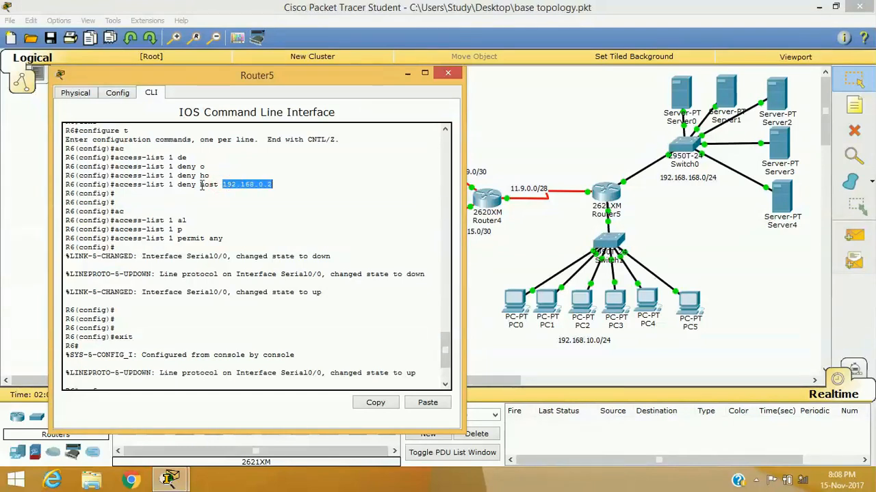
{"action": "left_click_drag", "start_coordinate": [176, 184], "coordinate": [198, 185]}
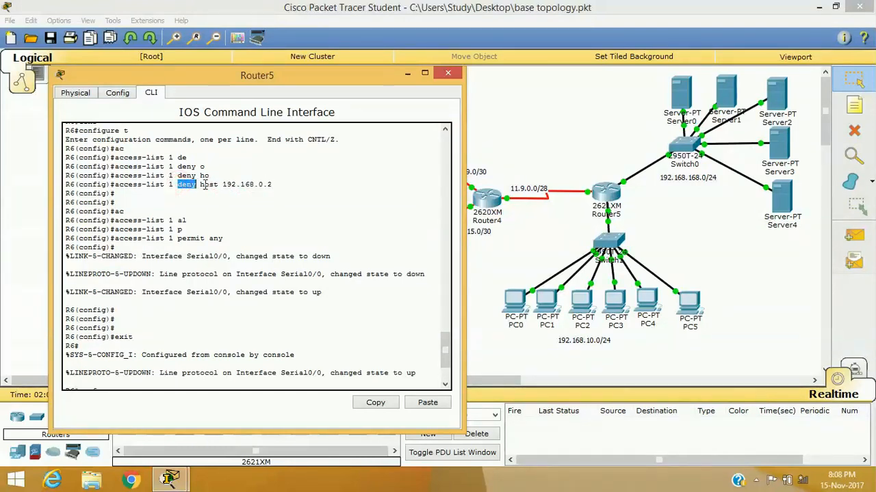
{"action": "left_click_drag", "start_coordinate": [222, 184], "coordinate": [270, 184]}
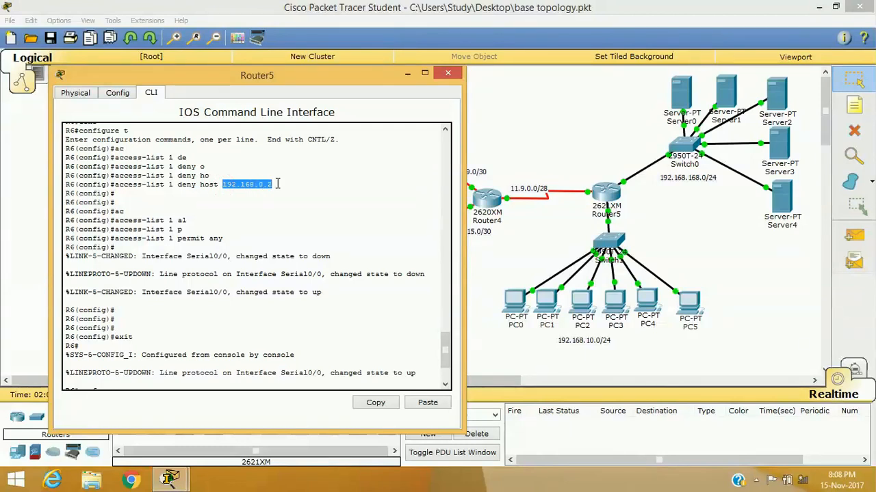
{"action": "left_click_drag", "start_coordinate": [176, 184], "coordinate": [200, 187]}
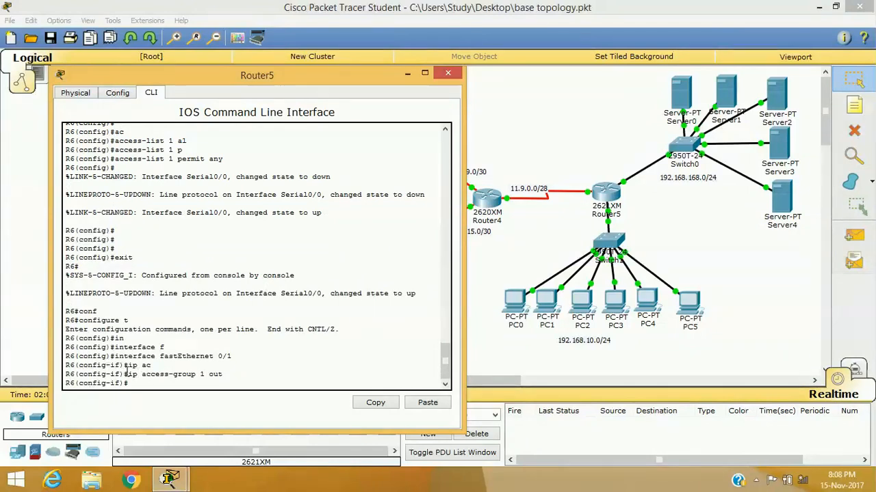
{"action": "left_click_drag", "start_coordinate": [124, 374], "coordinate": [204, 374]}
{"action": "left_click", "coordinate": [231, 374]}
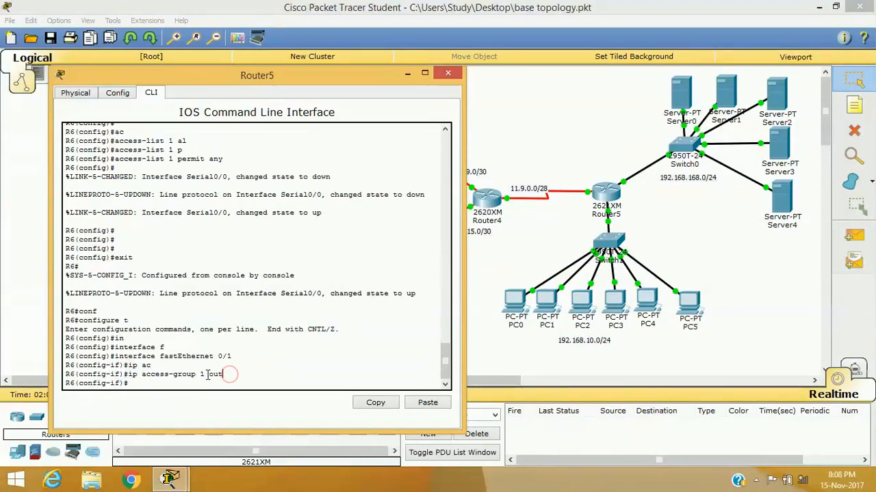
Ping 192.168.10.3 from PC7's command prompt and compare the result with the source and destination in the topology
{"action": "left_click", "coordinate": [407, 73]}
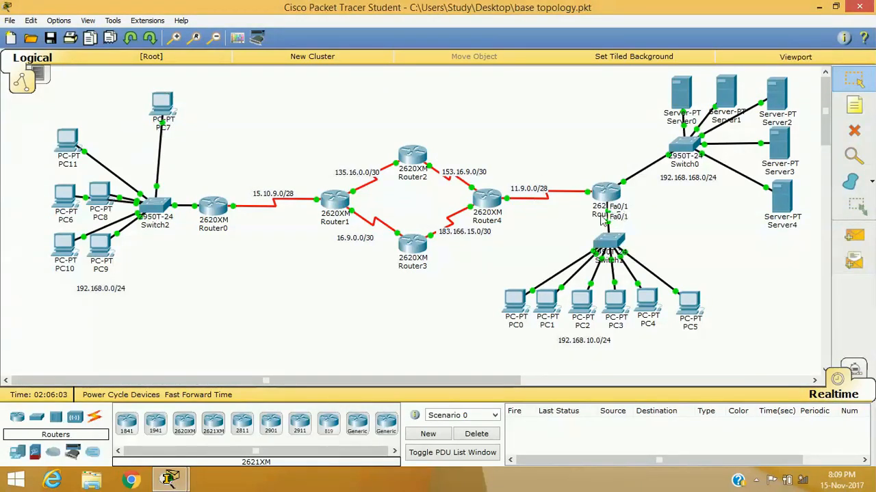
{"action": "left_click", "coordinate": [161, 103]}
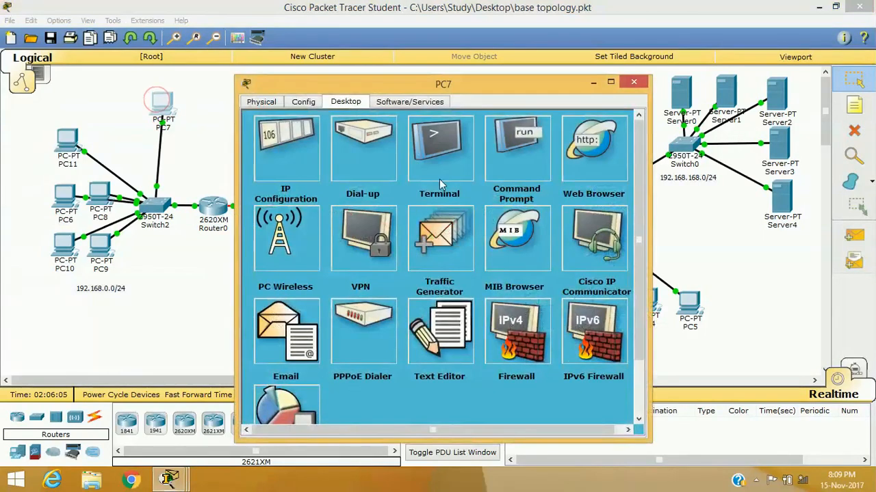
{"action": "left_click", "coordinate": [509, 136]}
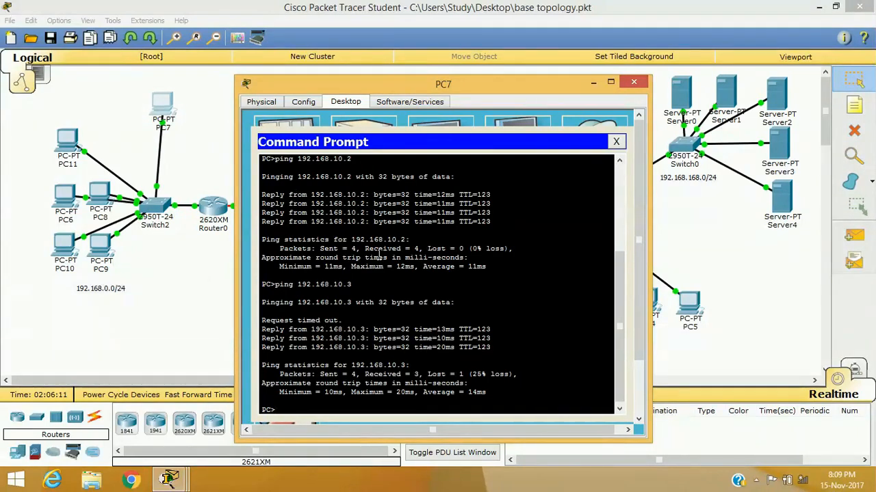
{"action": "left_click", "coordinate": [331, 301]}
{"action": "key", "text": "Up"}
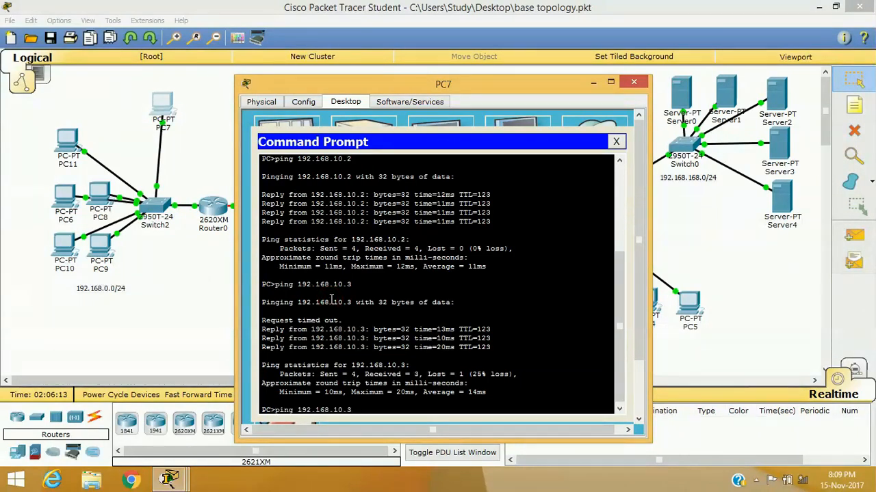
{"action": "key", "text": "Return"}
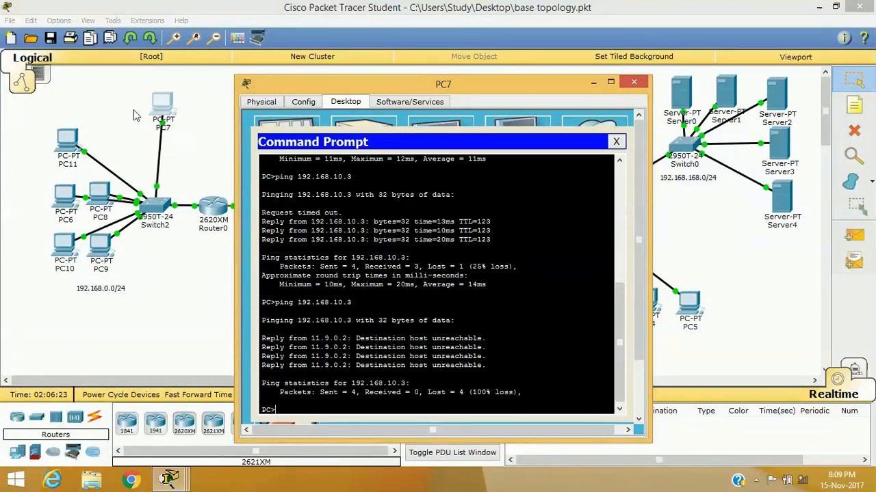
{"action": "left_click_drag", "start_coordinate": [569, 89], "coordinate": [362, 132]}
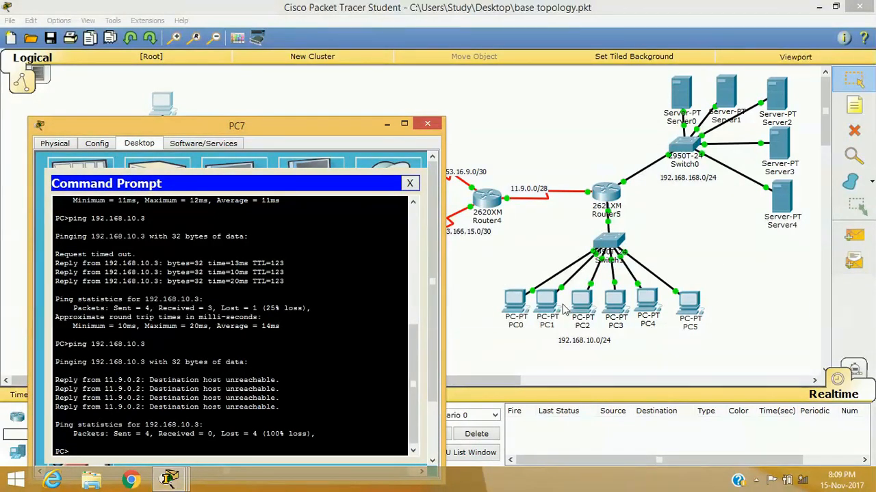
{"action": "left_click_drag", "start_coordinate": [293, 124], "coordinate": [345, 230]}
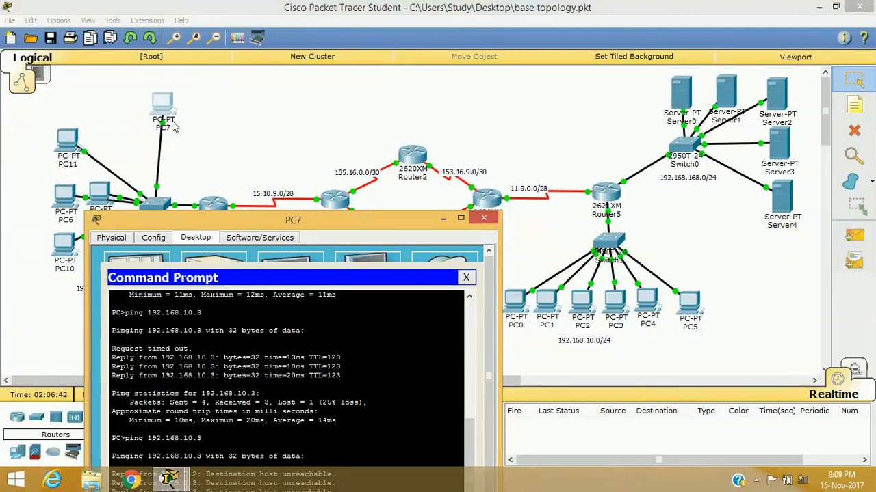
{"action": "left_click_drag", "start_coordinate": [251, 224], "coordinate": [242, 106]}
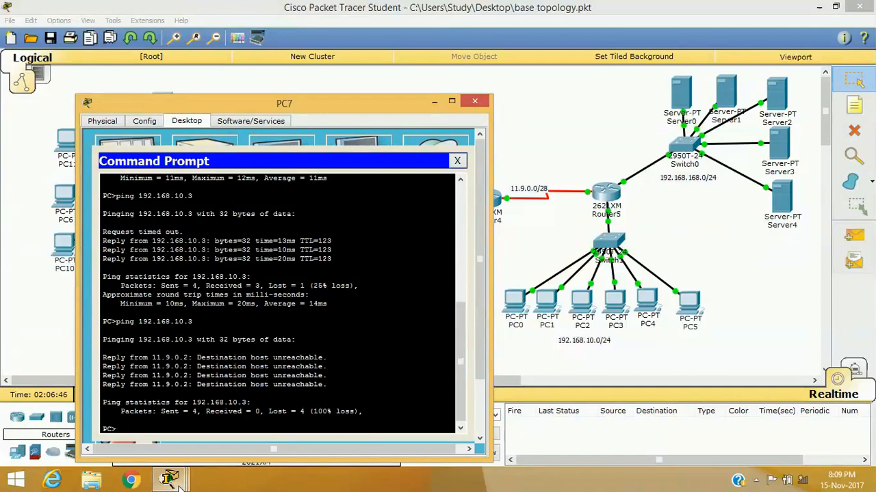
Review Router5's deny host entry and outbound access group again, then close the Router5 and PC7 windows
{"action": "mouse_move", "coordinate": [174, 483]}
{"action": "left_click", "coordinate": [227, 412]}
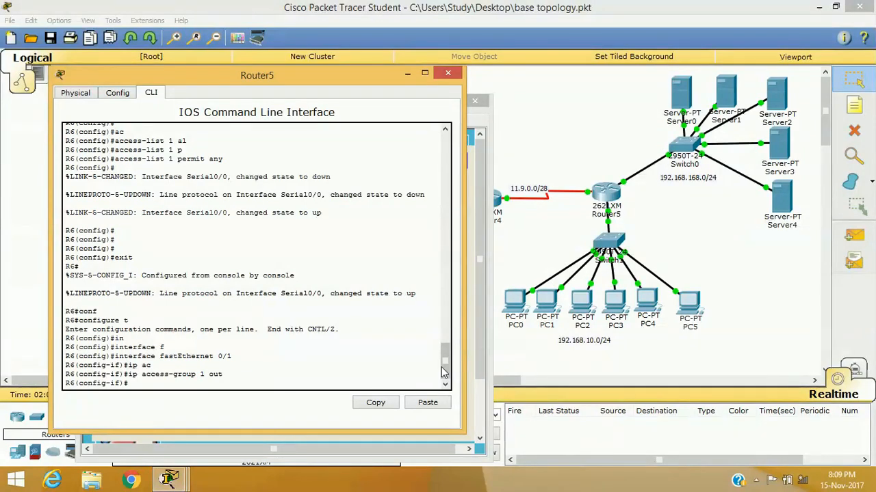
{"action": "scroll", "coordinate": [445, 362], "scroll_direction": "up", "scroll_amount": 5}
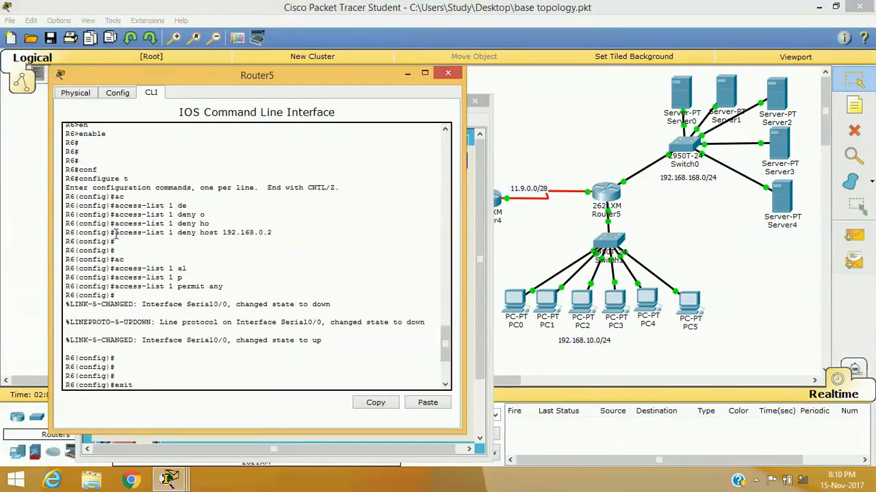
{"action": "left_click_drag", "start_coordinate": [116, 233], "coordinate": [171, 233]}
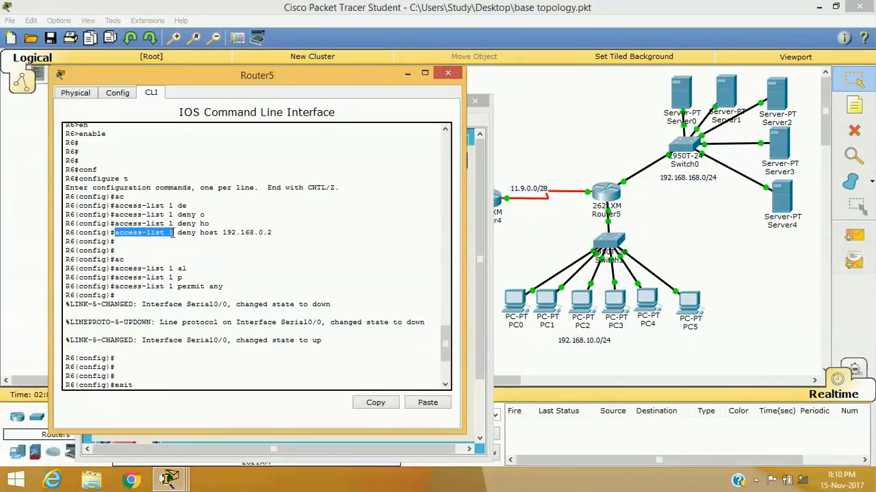
{"action": "left_click", "coordinate": [233, 251]}
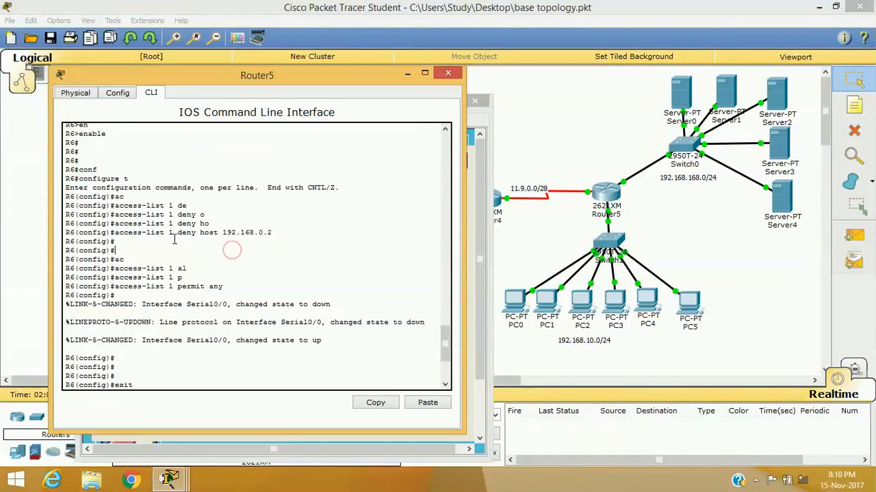
{"action": "left_click_drag", "start_coordinate": [177, 233], "coordinate": [274, 232]}
{"action": "left_click", "coordinate": [228, 240]}
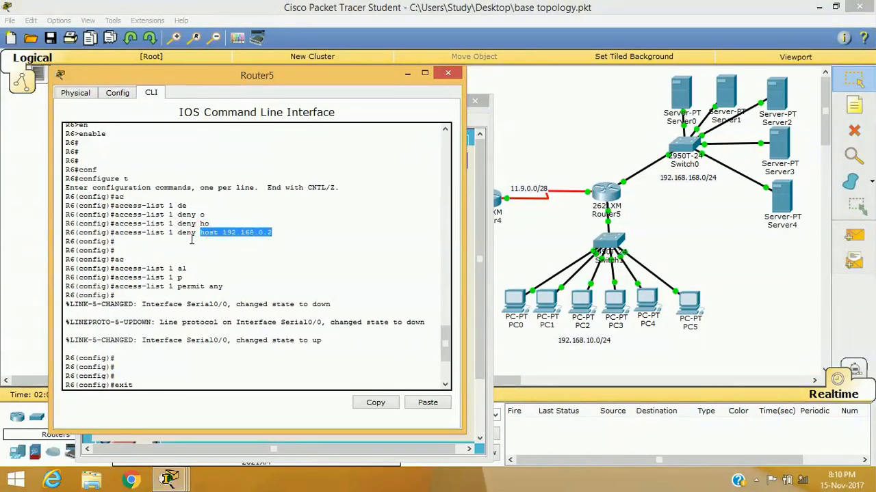
{"action": "left_click_drag", "start_coordinate": [178, 233], "coordinate": [198, 235]}
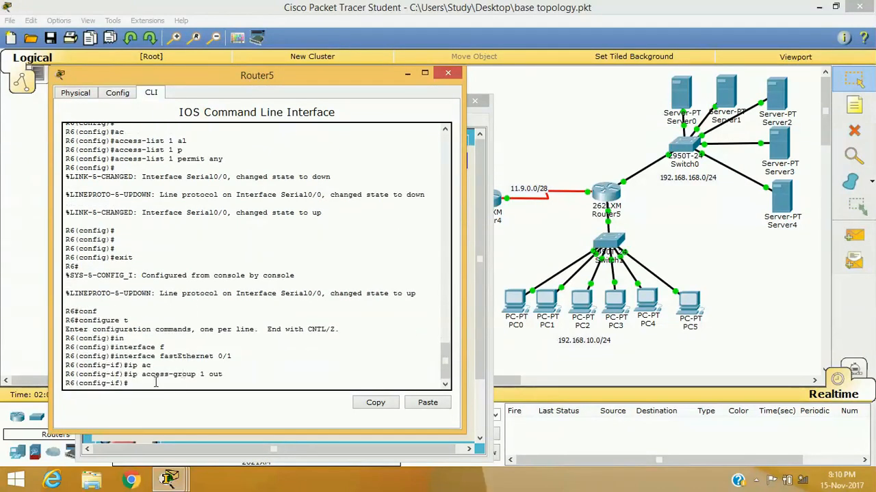
{"action": "left_click_drag", "start_coordinate": [203, 375], "coordinate": [223, 374]}
{"action": "left_click", "coordinate": [448, 72]}
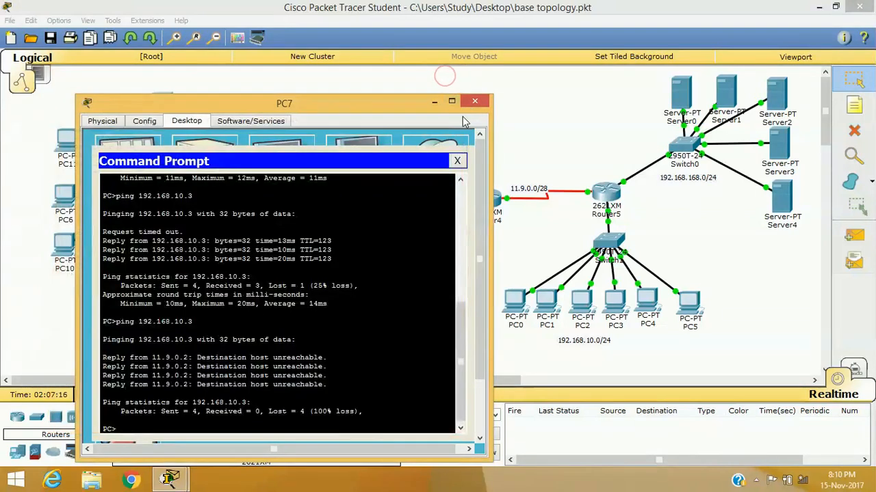
{"action": "left_click", "coordinate": [475, 103]}
Remove the outbound access list from Router5's fastEthernet 0/1 with no ip access-group 1 out
{"action": "left_click", "coordinate": [606, 194]}
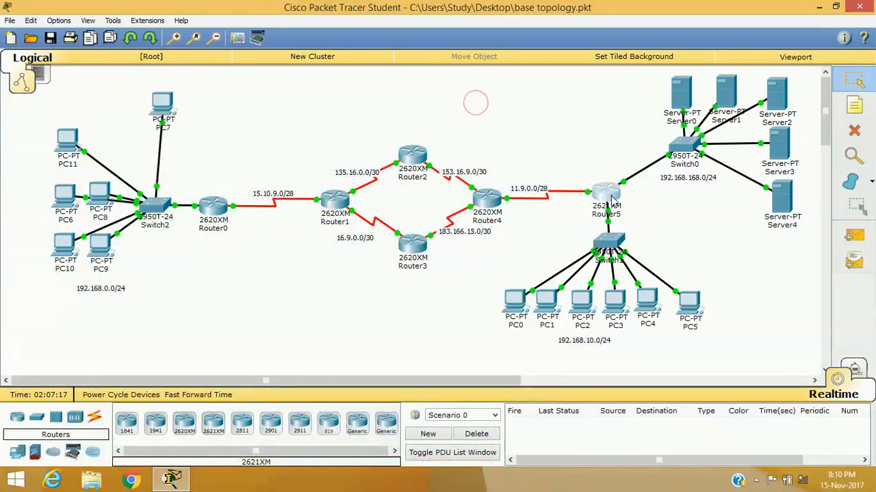
{"action": "type", "text": "interface fastEthernet 0/1"}
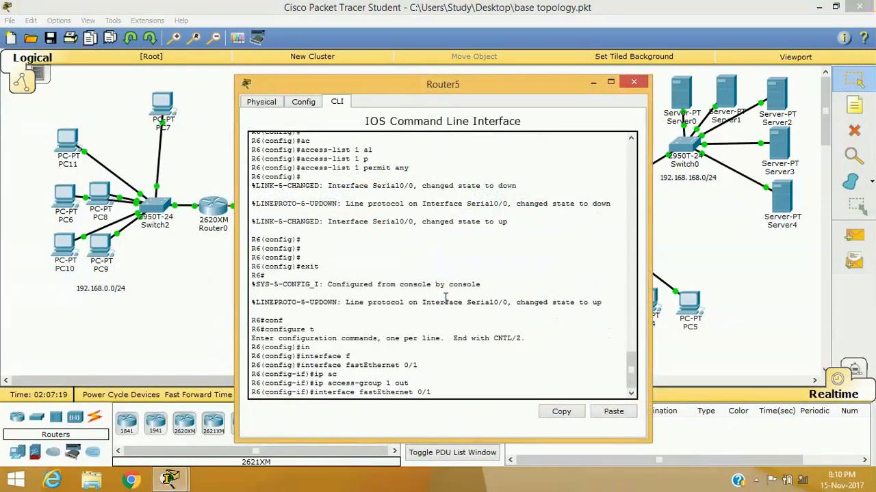
{"action": "key", "text": "Up"}
{"action": "key", "text": "Up"}
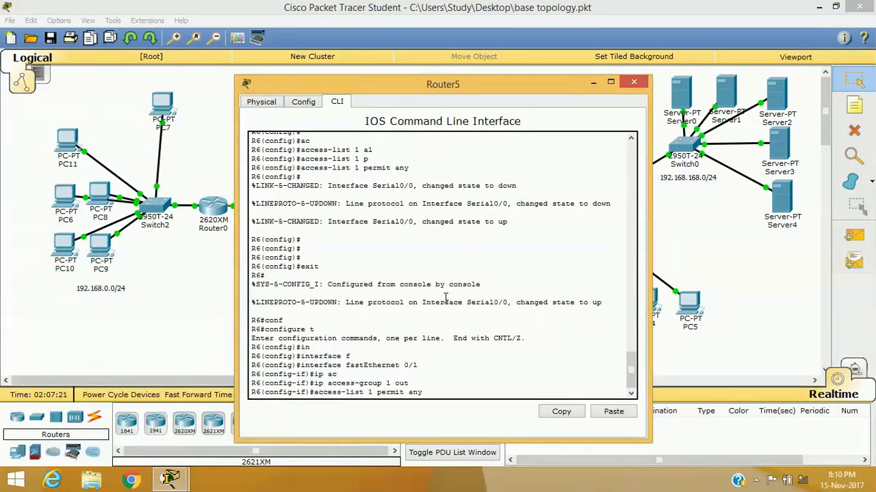
{"action": "key", "text": "Down"}
{"action": "key", "text": "Down"}
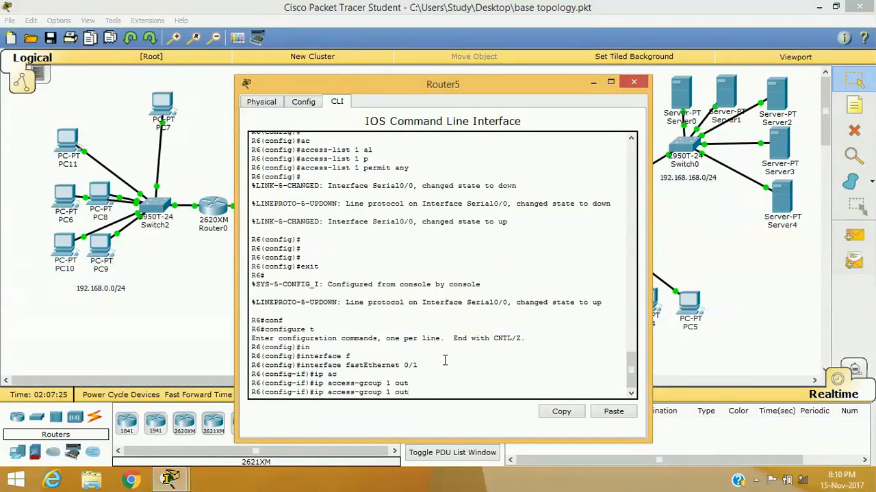
{"action": "key", "text": "Left"}
{"action": "key", "text": "Left"}
{"action": "key", "text": "Left"}
{"action": "key", "text": "Left"}
{"action": "key", "text": "Left"}
{"action": "key", "text": "Left"}
{"action": "key", "text": "Left"}
{"action": "type", "text": "no"}
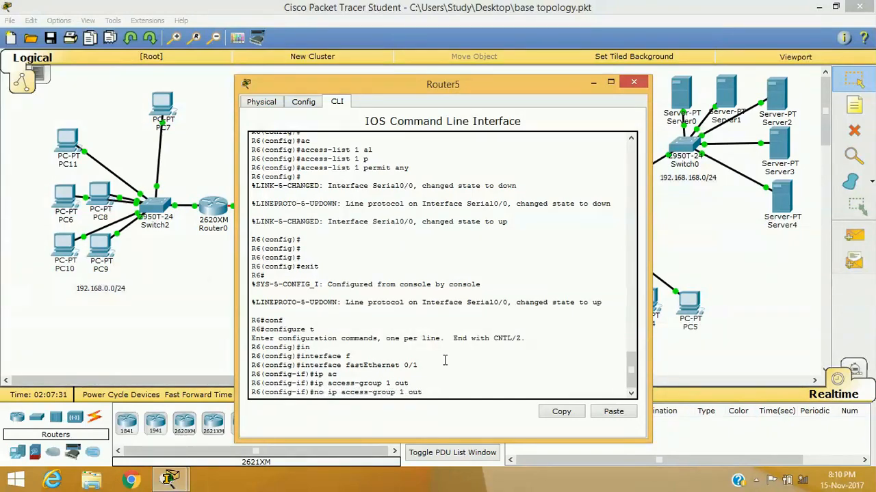
{"action": "key", "text": "Return"}
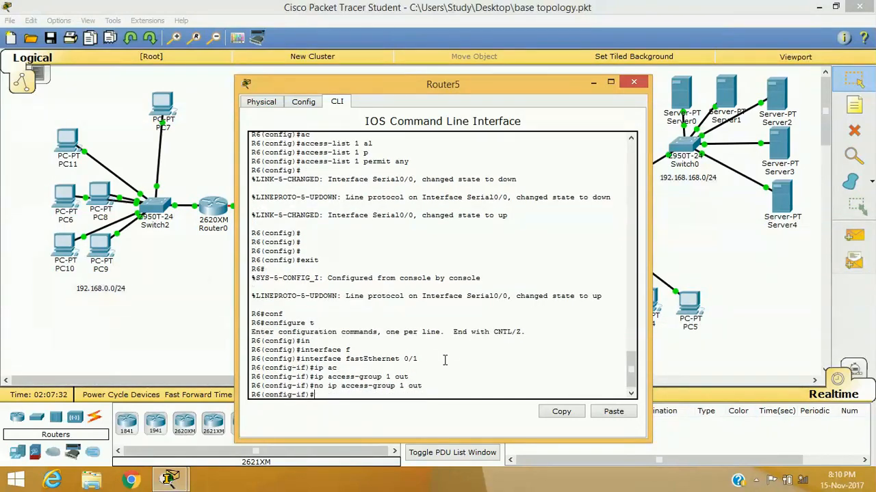
Repeat the ping to 192.168.10.3 from PC7 with the access list removed from the interface
{"action": "left_click", "coordinate": [594, 83]}
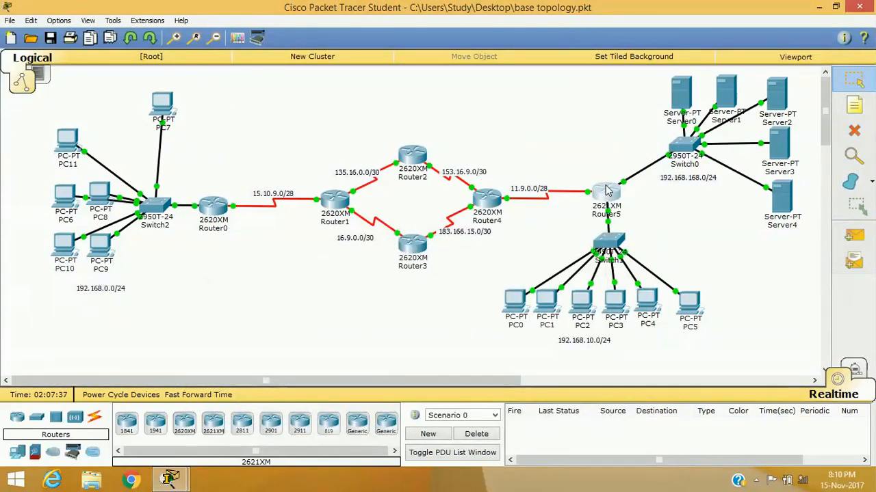
{"action": "left_click", "coordinate": [163, 103]}
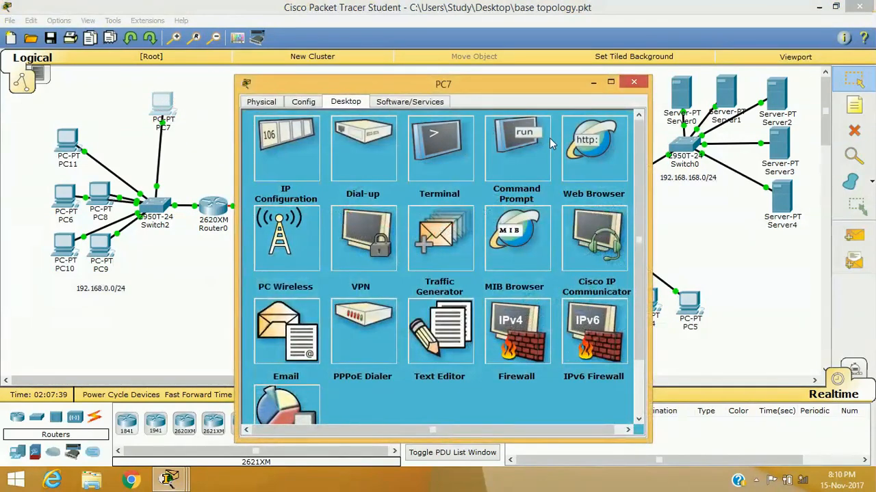
{"action": "left_click", "coordinate": [518, 147]}
{"action": "key", "text": "Up"}
{"action": "key", "text": "Return"}
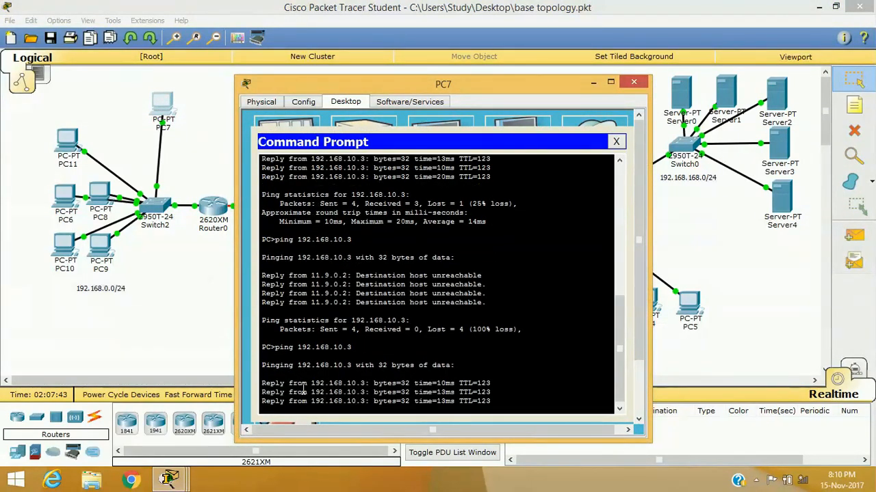
Reapply access list 1 outbound on Router5's fastEthernet 0/1 with ip access-group 1 out
{"action": "left_click", "coordinate": [170, 479]}
{"action": "left_click", "coordinate": [202, 438]}
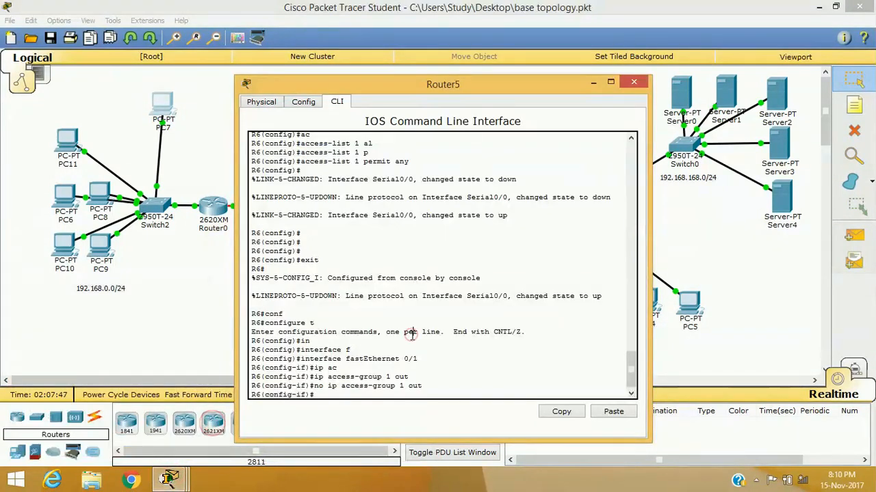
{"action": "key", "text": "Up"}
{"action": "key", "text": "Up"}
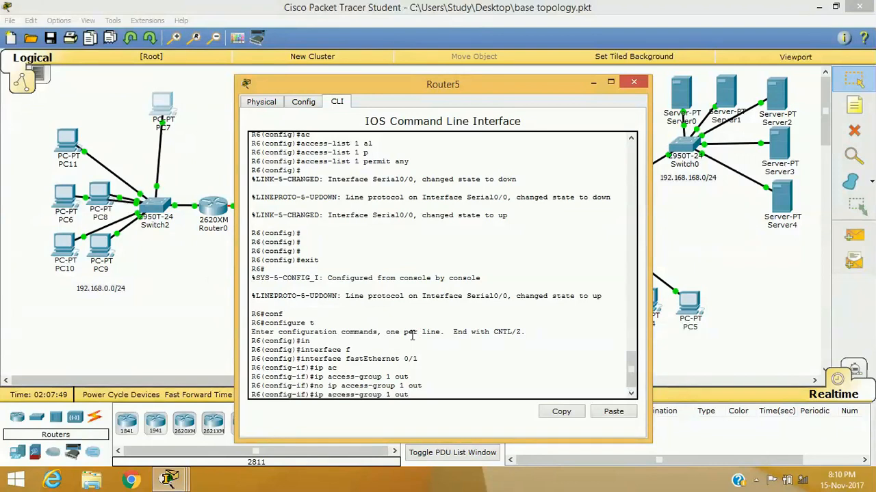
{"action": "key", "text": "Return"}
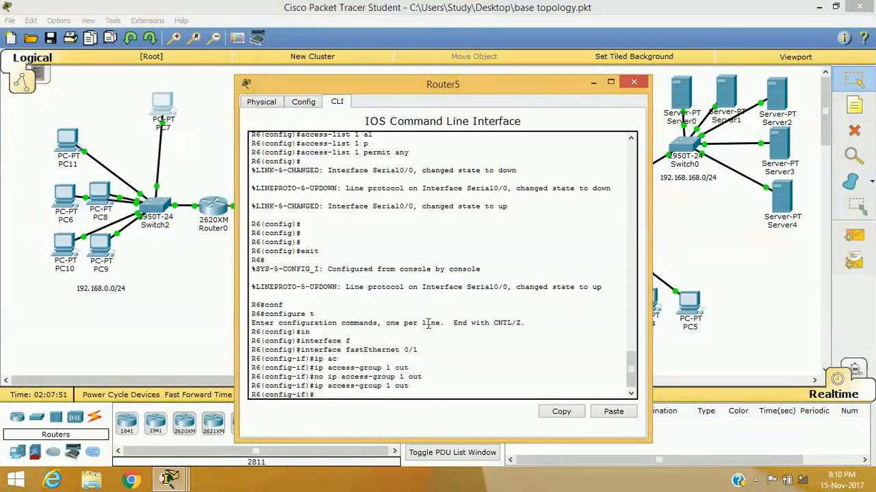
Ping 192.168.10.3 from PC7 once more with the access list reapplied, and minimize the PC7 window
{"action": "mouse_move", "coordinate": [161, 485]}
{"action": "left_click", "coordinate": [339, 413]}
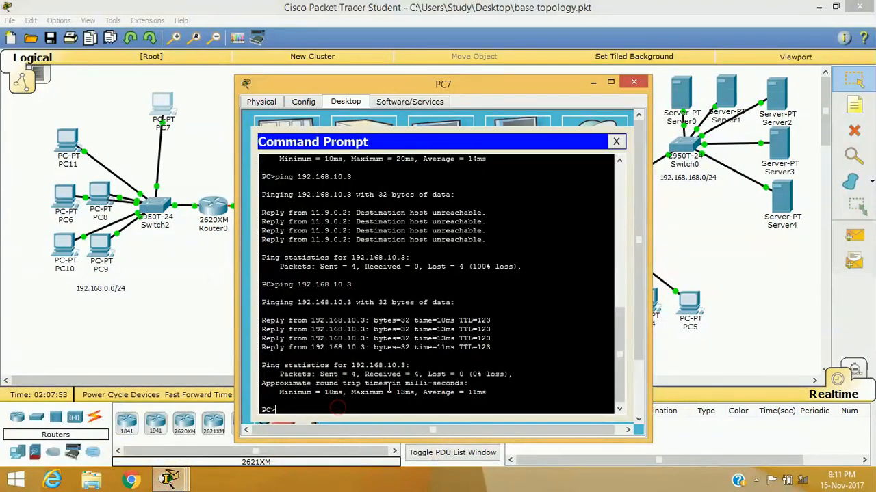
{"action": "key", "text": "Up"}
{"action": "key", "text": "Return"}
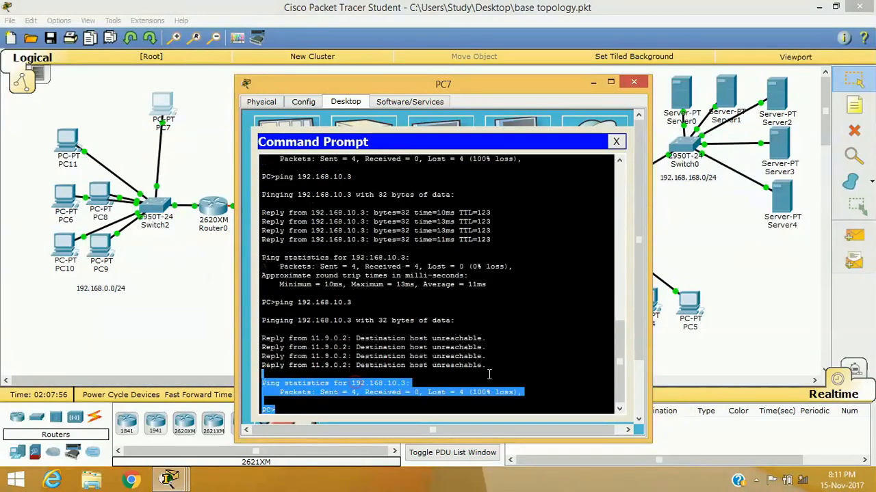
{"action": "left_click", "coordinate": [593, 82]}
{"action": "mouse_move", "coordinate": [168, 479]}
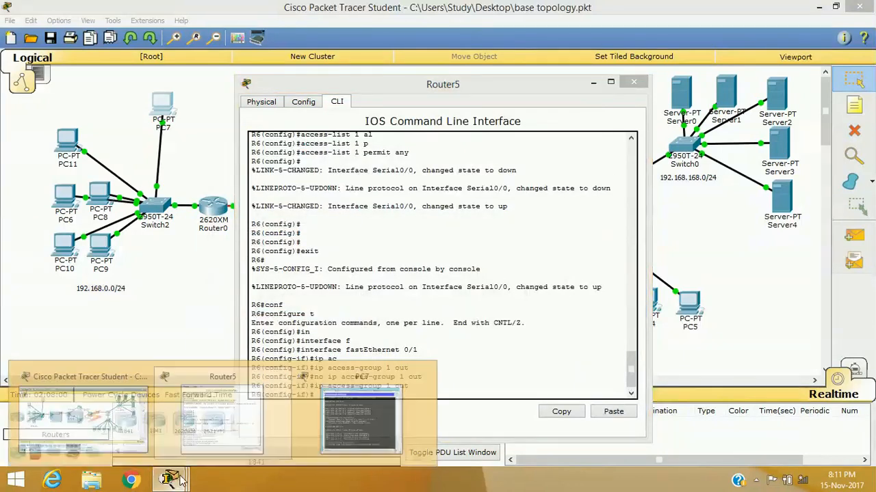
Remove outbound access list 1 from Router5's fastEthernet 0/1 with no ip access-group 1 out, and minimize the Router5 window
{"action": "left_click", "coordinate": [251, 424]}
{"action": "key", "text": "Up"}
{"action": "key", "text": "Up"}
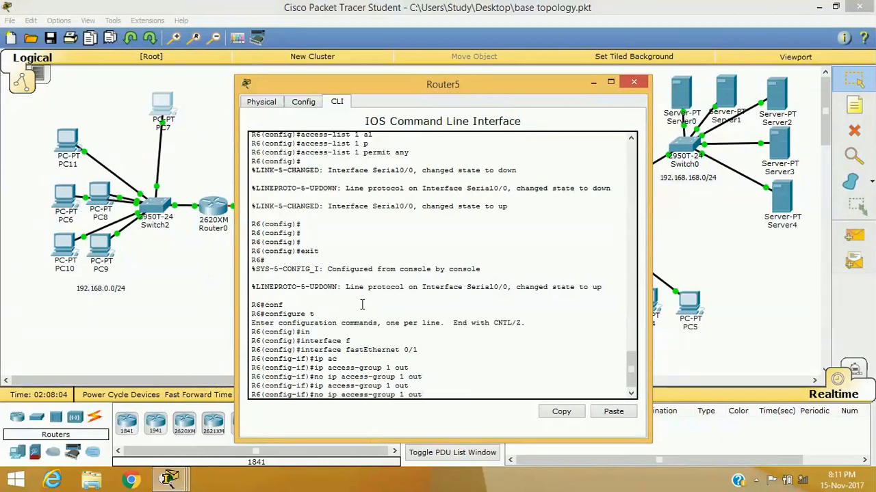
{"action": "key", "text": "Return"}
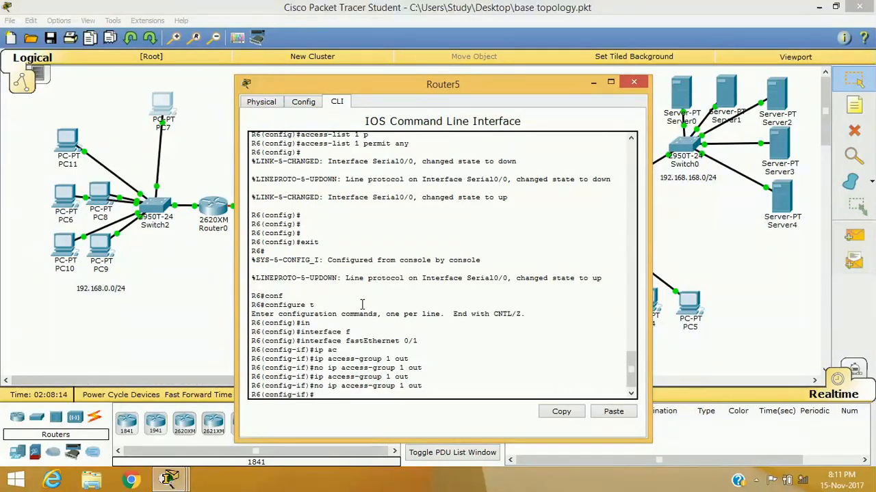
{"action": "left_click", "coordinate": [594, 83]}
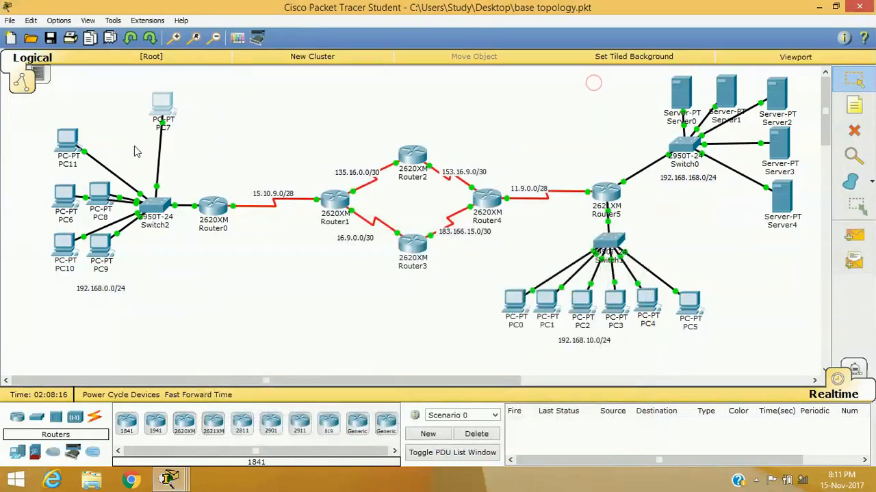
Ping 192.168.10.3 from PC7 without the access list, then close its command prompt and minimize the PC7 window
{"action": "left_click", "coordinate": [165, 104]}
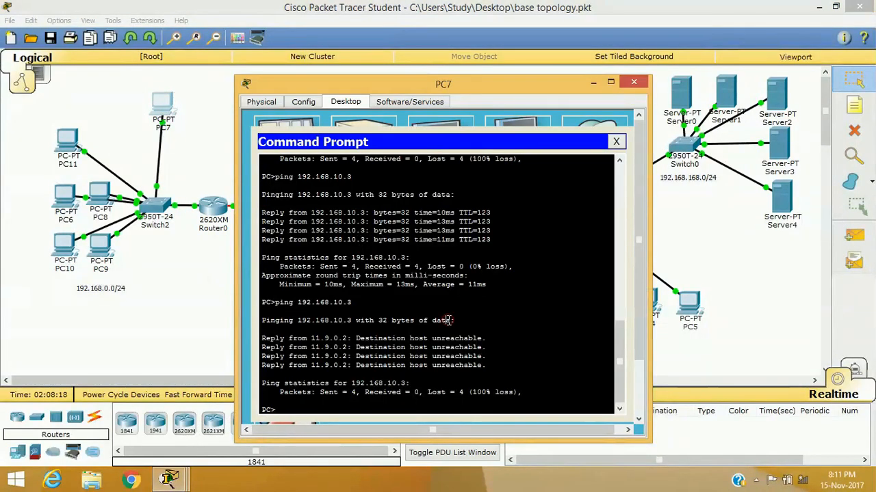
{"action": "key", "text": "Up"}
{"action": "key", "text": "Return"}
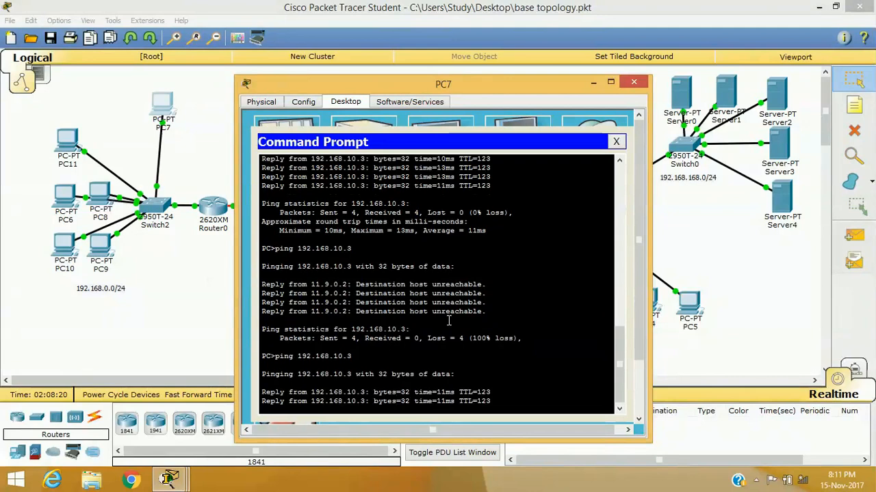
{"action": "left_click", "coordinate": [615, 142]}
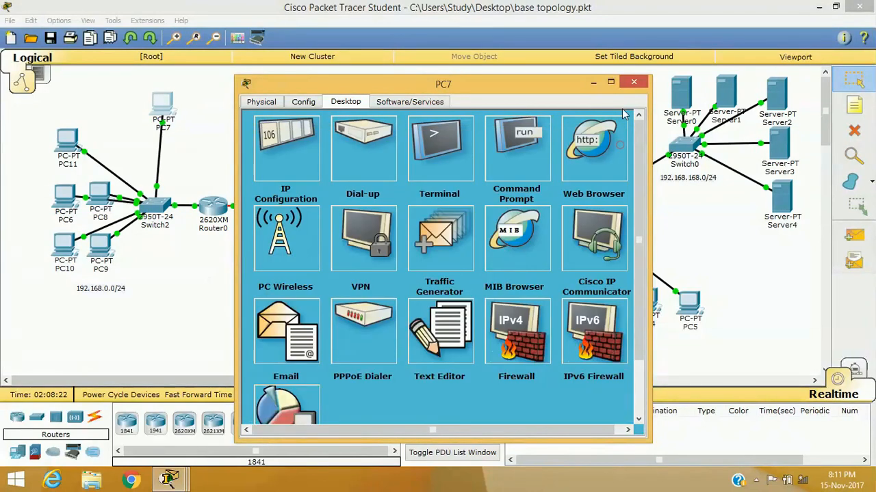
{"action": "left_click", "coordinate": [593, 83]}
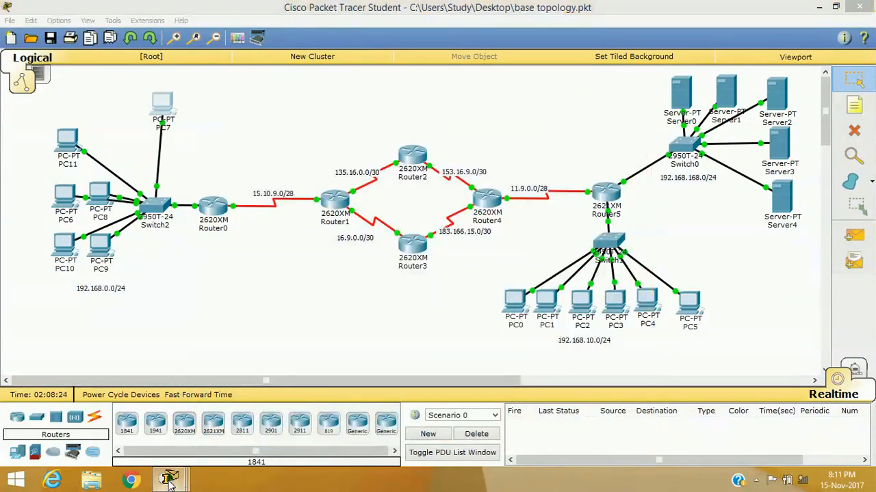
Apply access list 1 outbound on Router5's fastEthernet 0/1 again with ip access-group 1 out
{"action": "mouse_move", "coordinate": [171, 483]}
{"action": "left_click", "coordinate": [194, 408]}
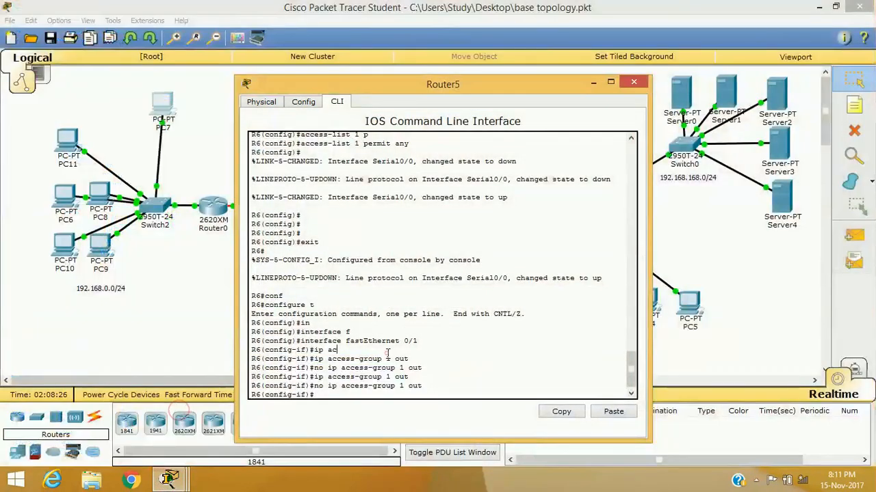
{"action": "key", "text": "Up"}
{"action": "key", "text": "Up"}
{"action": "key", "text": "Return"}
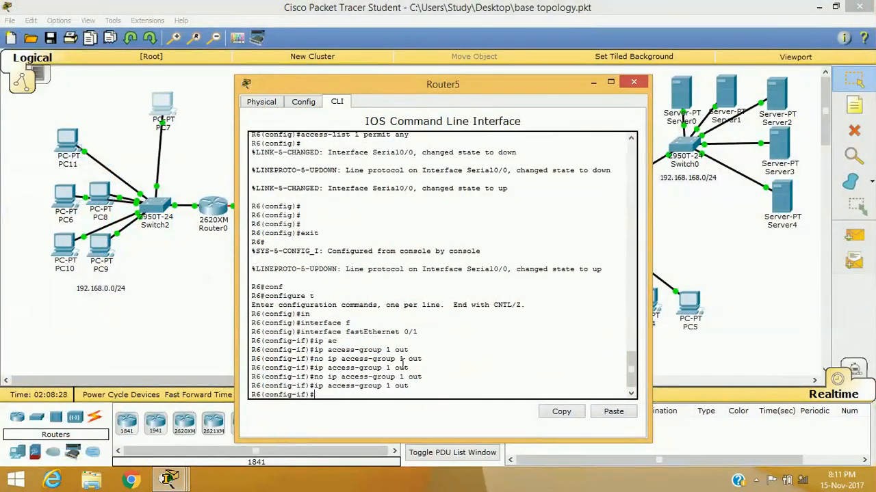
Reopen PC7's command prompt, ping 192.168.10.3 with the access list in place, and minimize the PC7 window
{"action": "mouse_move", "coordinate": [170, 480]}
{"action": "left_click", "coordinate": [321, 410]}
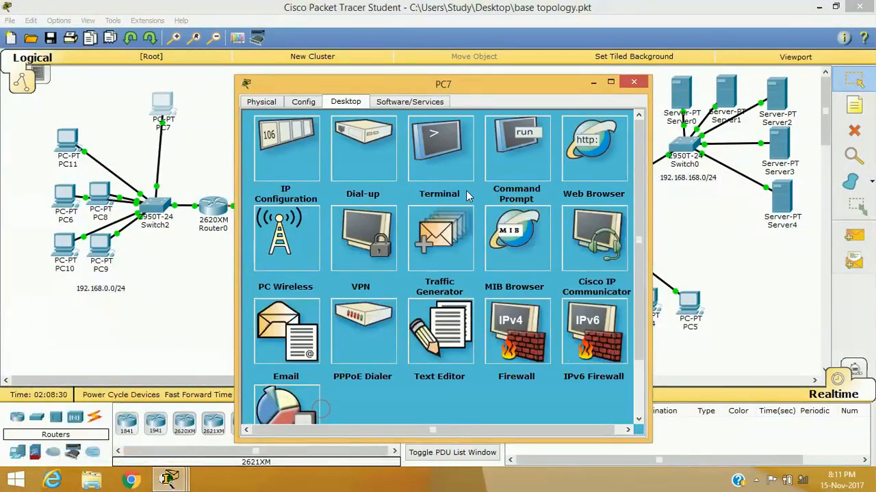
{"action": "left_click", "coordinate": [496, 163]}
{"action": "key", "text": "Up"}
{"action": "key", "text": "Return"}
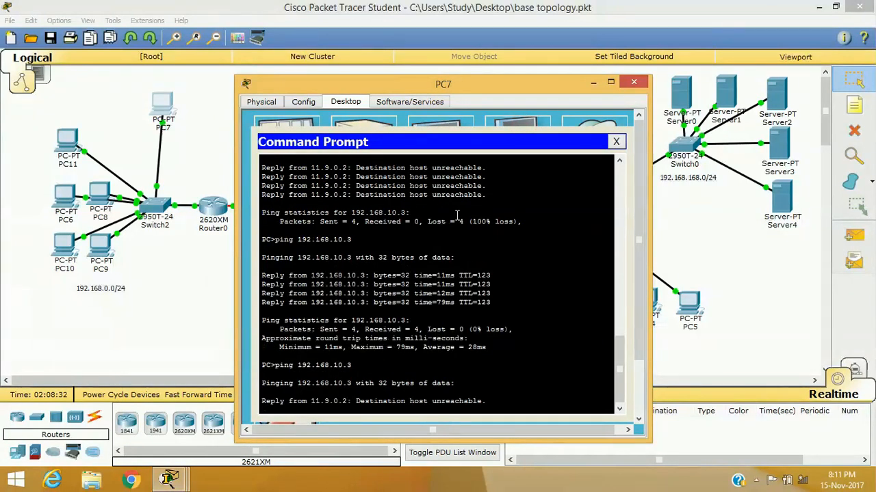
{"action": "left_click", "coordinate": [592, 83]}
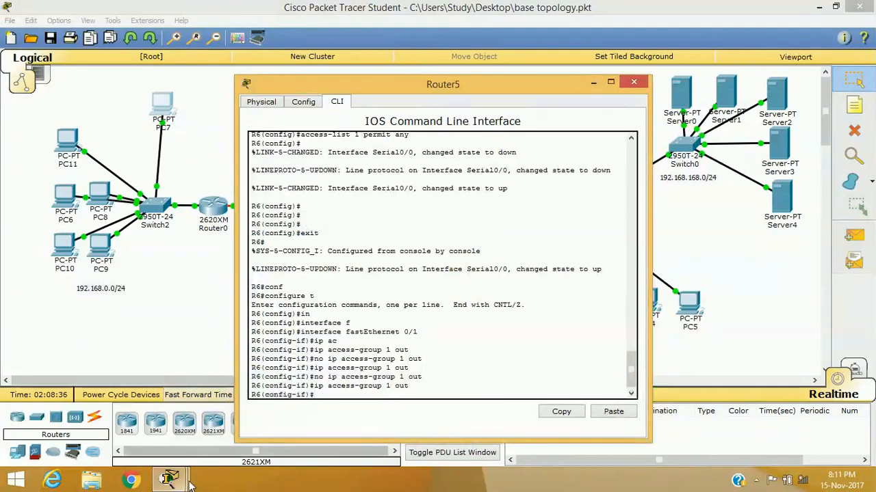
Check Server0's IP address in its IP configuration and close the Server0 window
{"action": "left_click", "coordinate": [593, 83]}
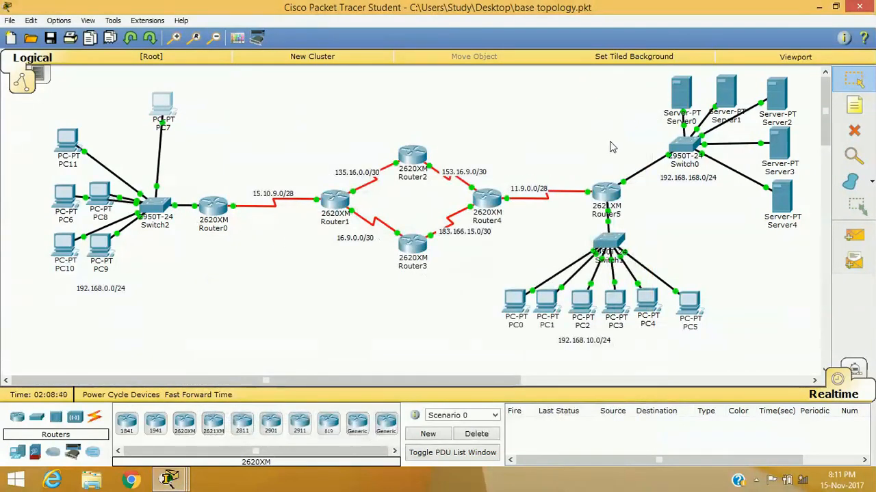
{"action": "left_click", "coordinate": [680, 93]}
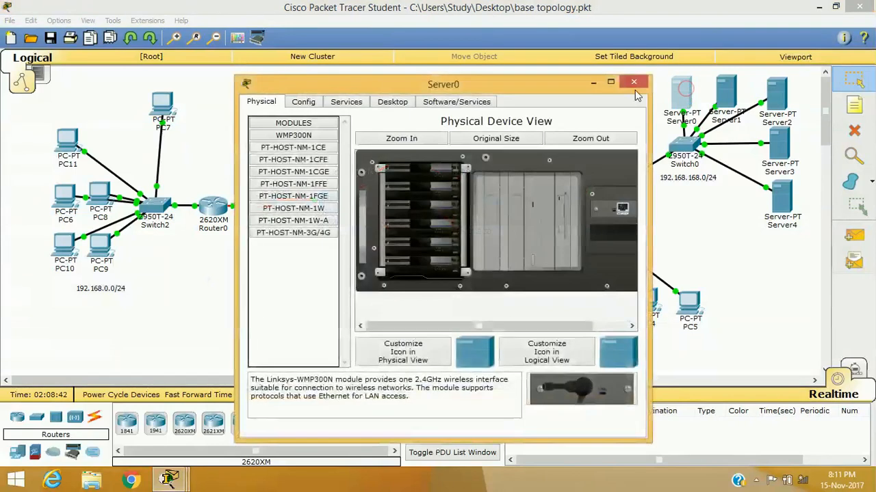
{"action": "left_click", "coordinate": [388, 102]}
{"action": "left_click", "coordinate": [291, 149]}
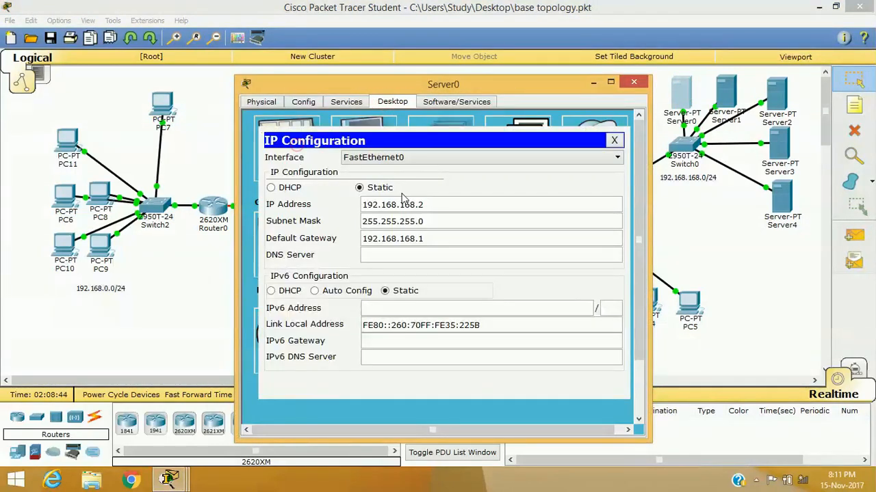
{"action": "double_click", "coordinate": [436, 209]}
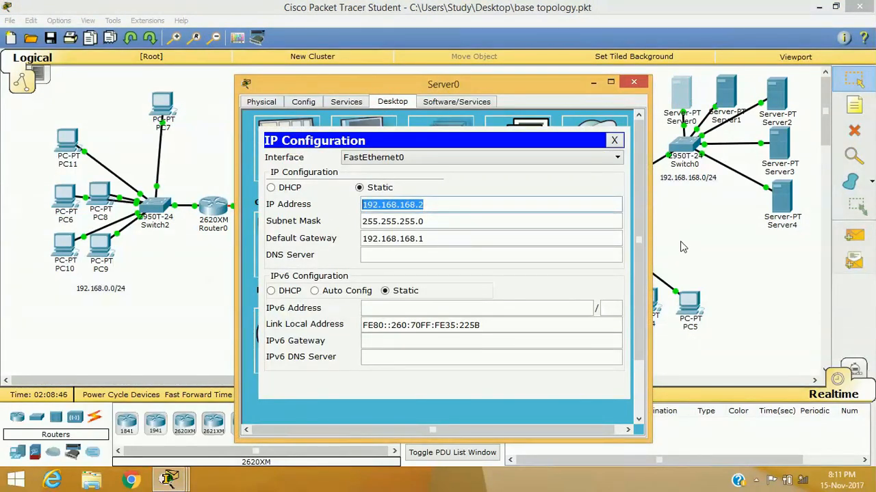
{"action": "left_click", "coordinate": [634, 82]}
Ping Server0 at 192.168.168.2 from PC7's command prompt
{"action": "left_click", "coordinate": [160, 104]}
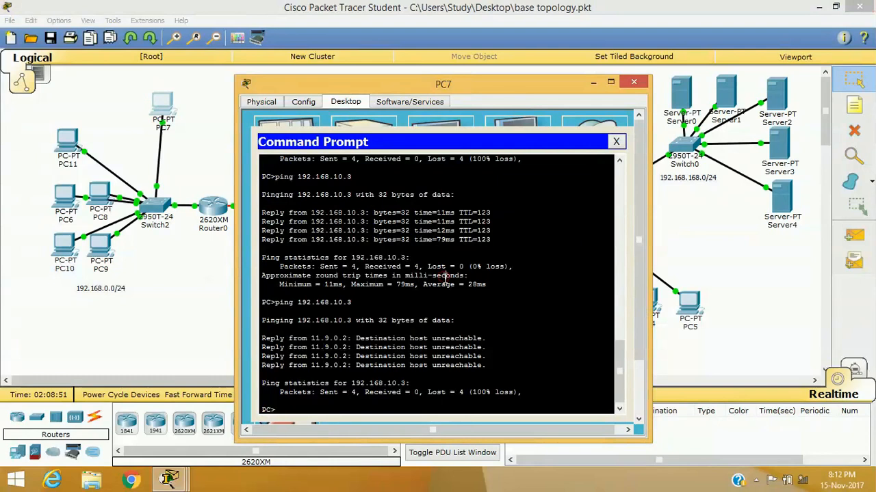
{"action": "type", "text": "ping 19"}
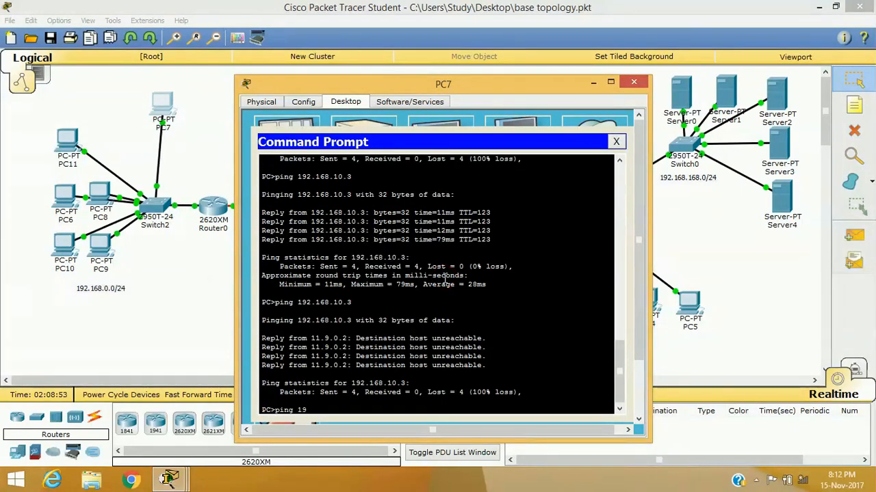
{"action": "type", "text": "2.168.10."}
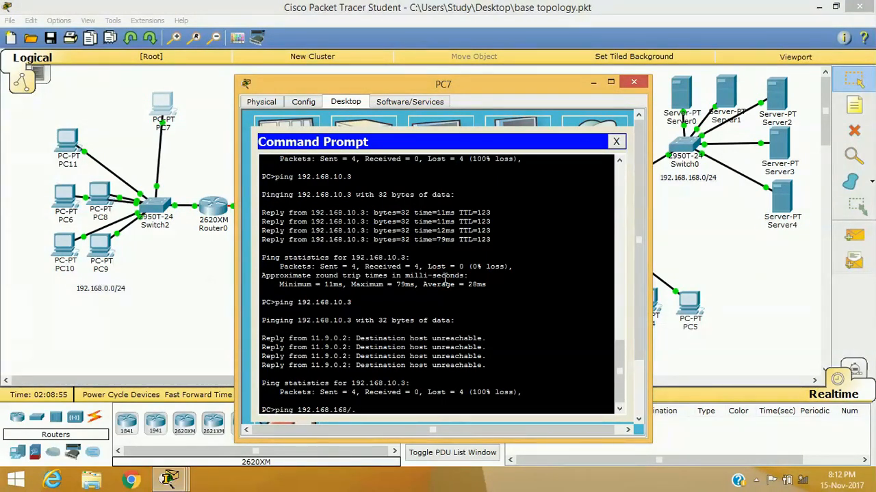
{"action": "key", "text": "BackSpace"}
{"action": "key", "text": "BackSpace"}
{"action": "type", "text": ".2"}
{"action": "key", "text": "Return"}
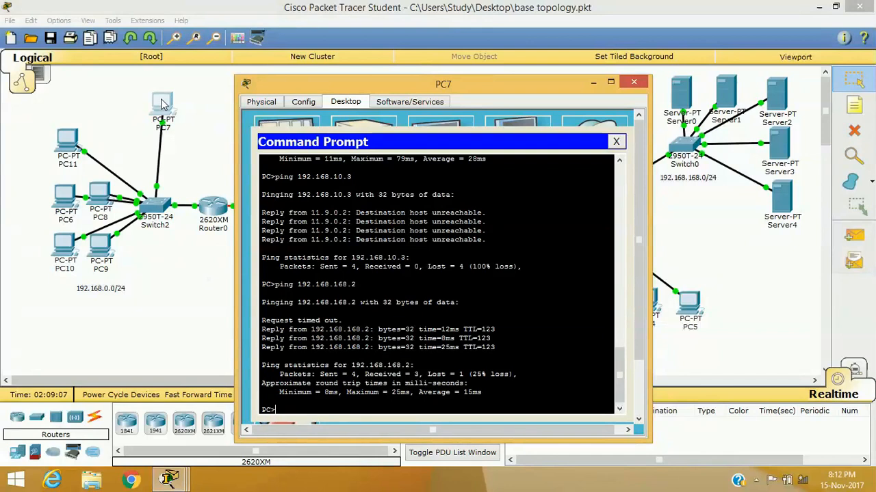
Ping 192.168.10.3 from PC7 for comparison and move the PC7 window clear of the Router5 networks
{"action": "key", "text": "Up"}
{"action": "key", "text": "Up"}
{"action": "key", "text": "Return"}
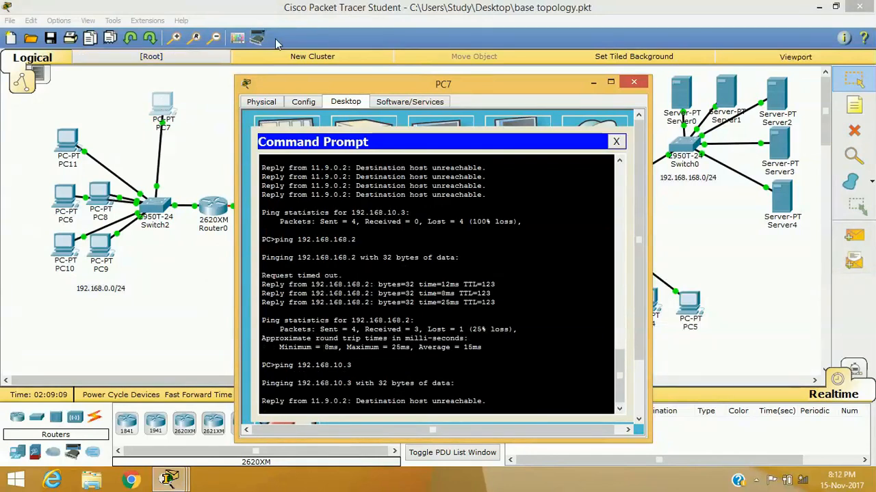
{"action": "left_click_drag", "start_coordinate": [492, 87], "coordinate": [345, 67]}
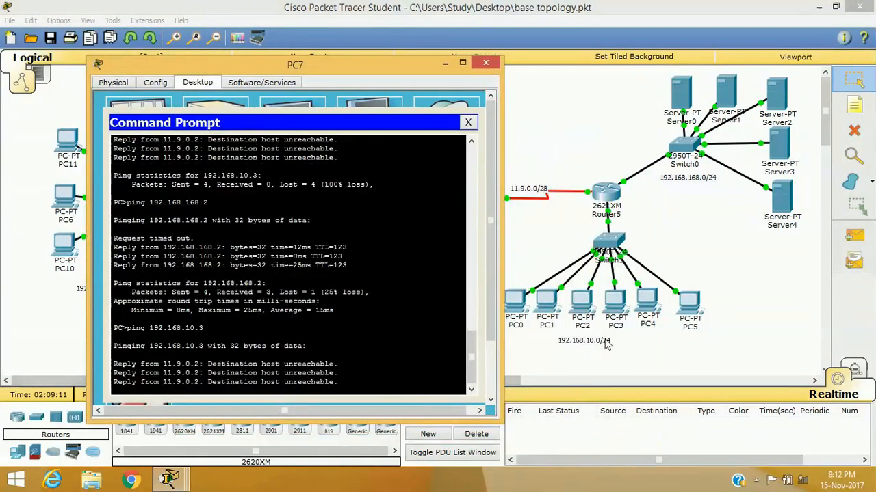
Repeat the ping to Server0 at 192.168.168.2 from PC7
{"action": "key", "text": "Up"}
{"action": "key", "text": "Up"}
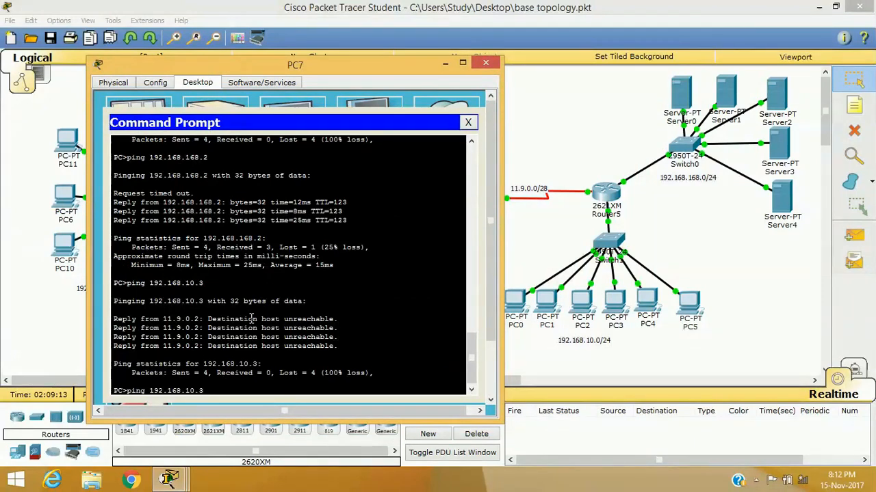
{"action": "key", "text": "Return"}
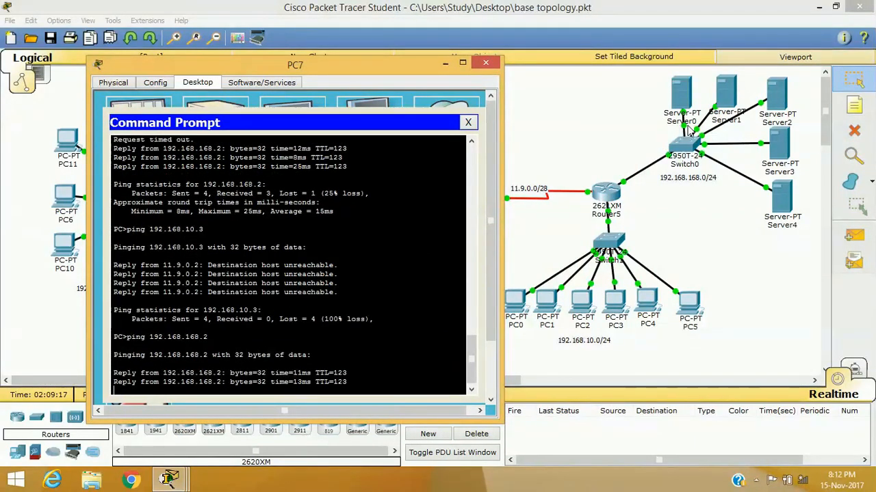
{"action": "left_click", "coordinate": [609, 213]}
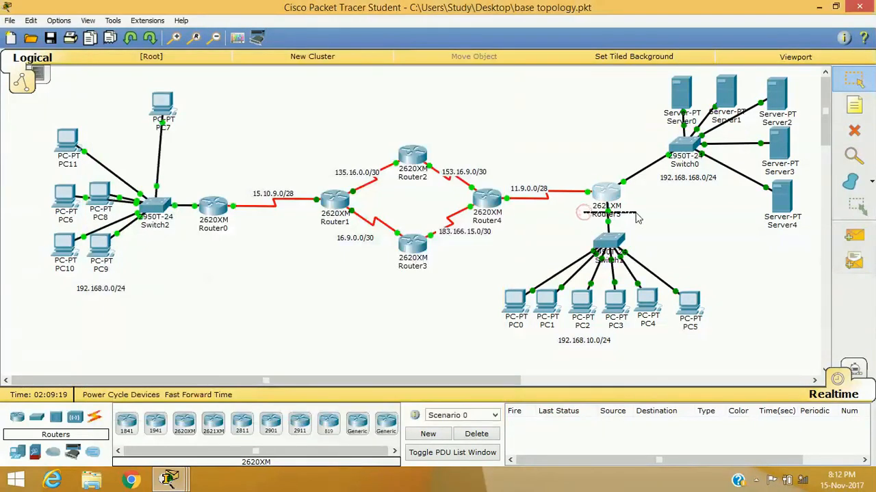
{"action": "mouse_move", "coordinate": [181, 482]}
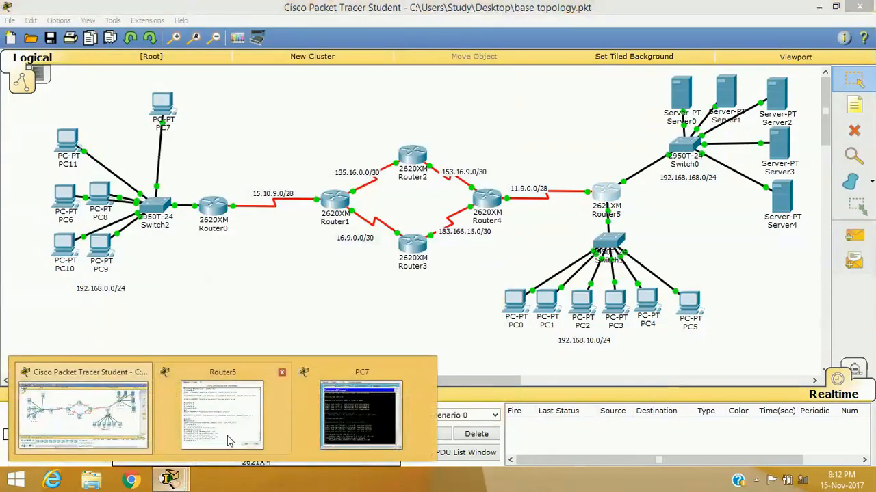
{"action": "left_click", "coordinate": [268, 424]}
{"action": "left_click_drag", "start_coordinate": [438, 84], "coordinate": [436, 279]}
{"action": "left_click", "coordinate": [630, 139]}
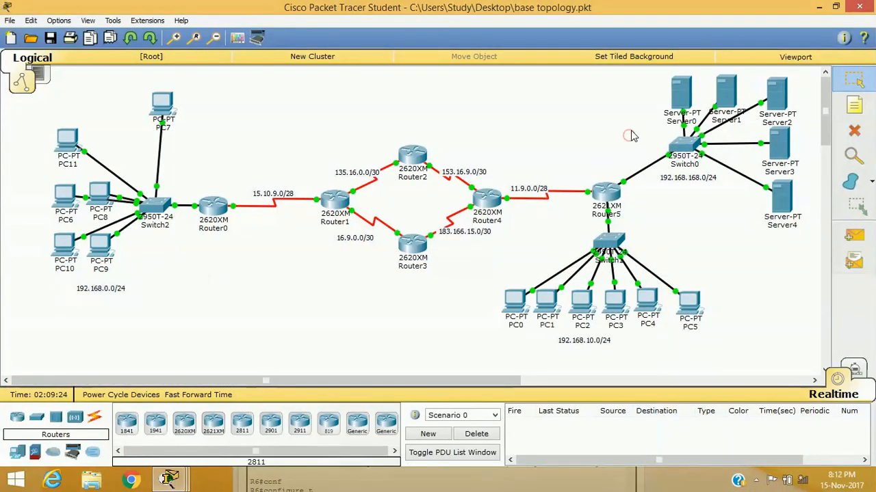
Remove access list 1 from Router5's fastEthernet 0/1 with no ip access-group 1 out, and exit interface configuration
{"action": "mouse_move", "coordinate": [168, 482]}
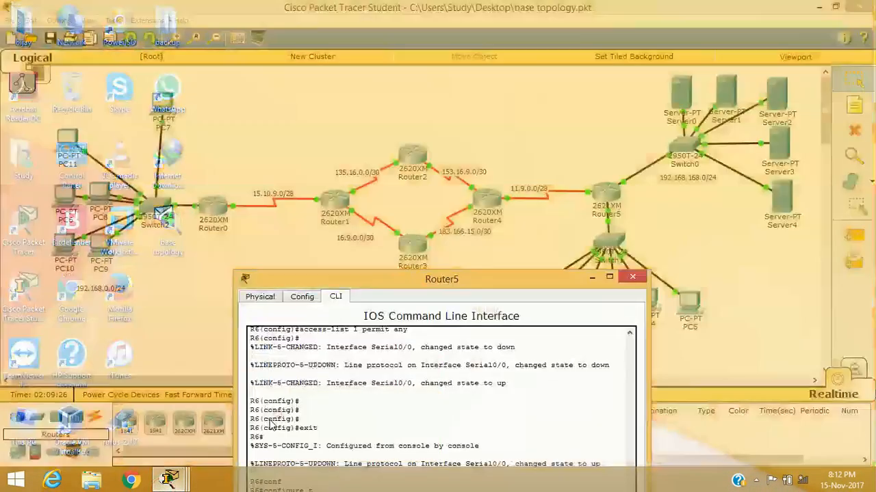
{"action": "left_click", "coordinate": [222, 418]}
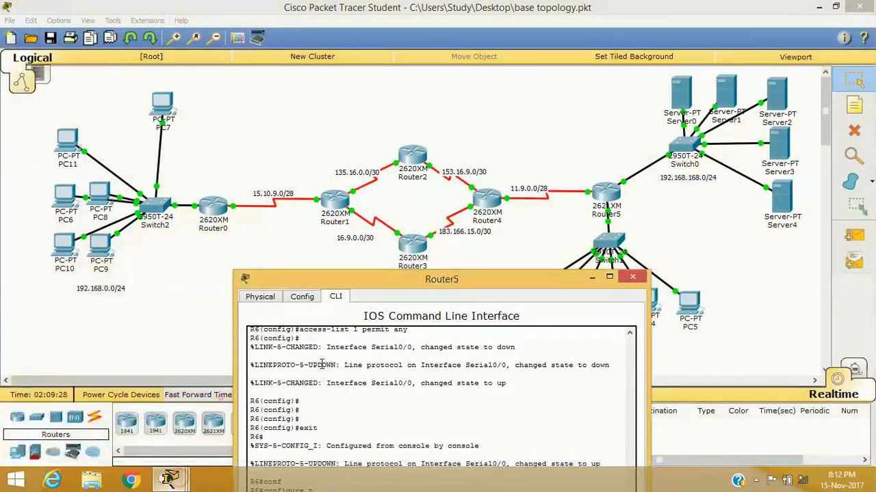
{"action": "left_click_drag", "start_coordinate": [462, 285], "coordinate": [516, 77]}
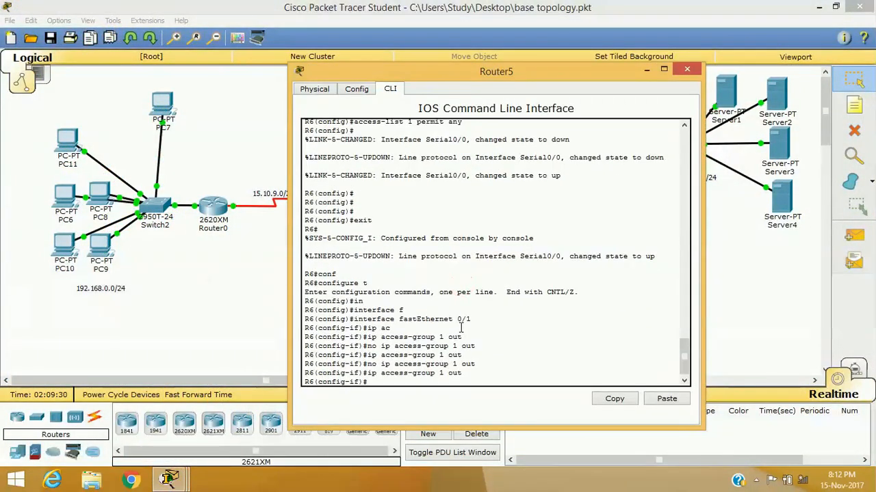
{"action": "key", "text": "Up"}
{"action": "key", "text": "Up"}
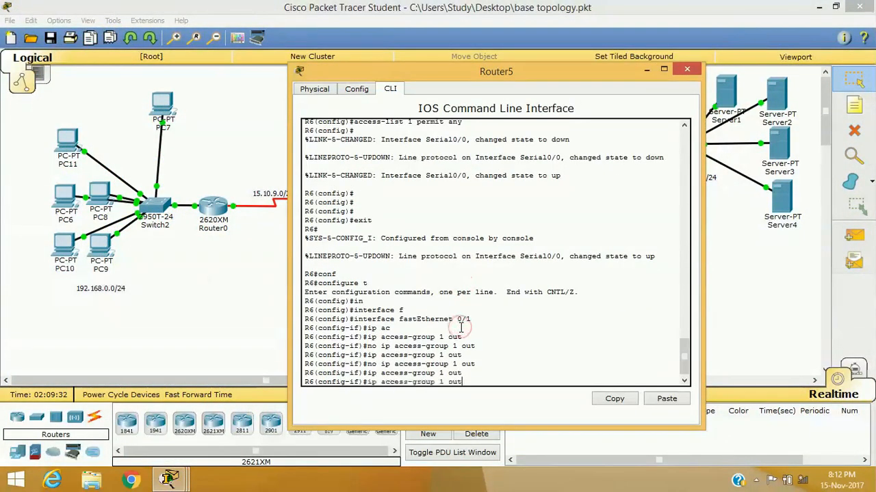
{"action": "key", "text": "Return"}
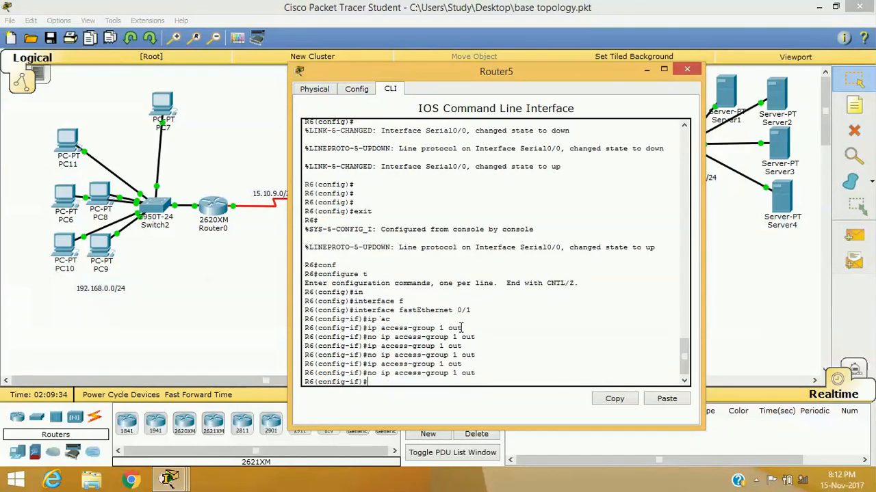
{"action": "type", "text": "exit"}
{"action": "key", "text": "Return"}
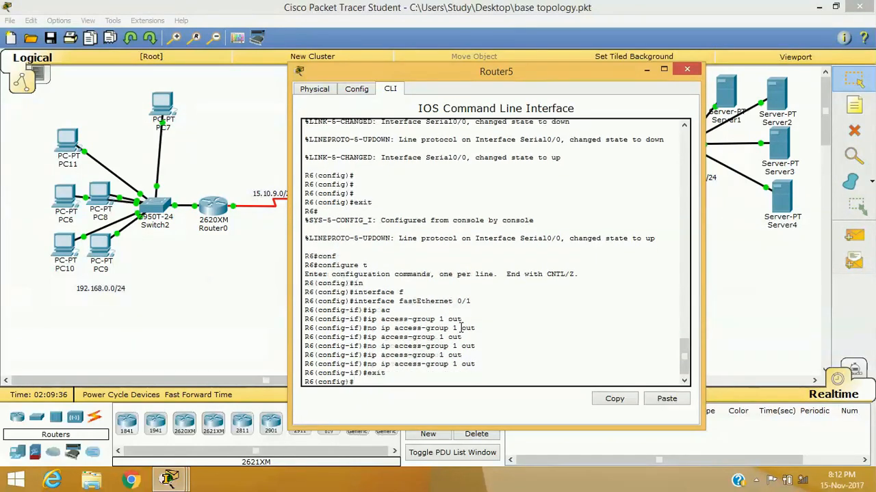
{"action": "type", "text": "in"}
{"action": "key", "text": "Tab"}
{"action": "type", "text": "f"}
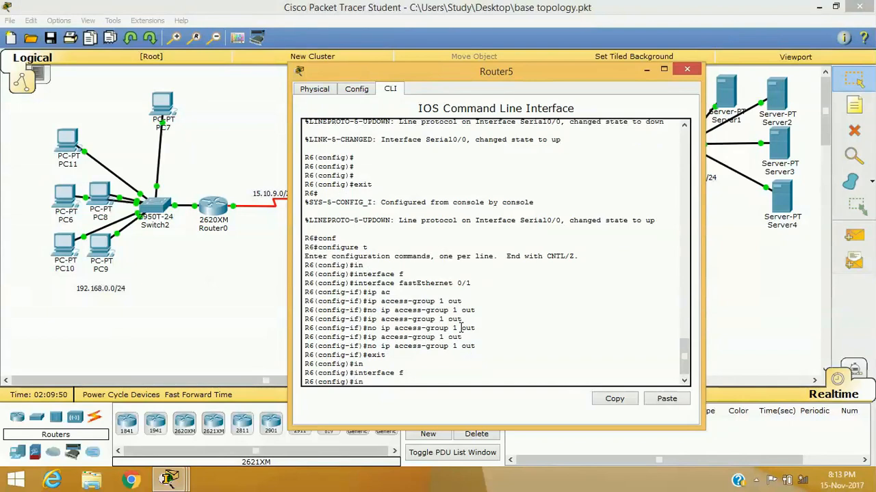
{"action": "key", "text": "BackSpace"}
{"action": "key", "text": "BackSpace"}
{"action": "key", "text": "BackSpace"}
{"action": "key", "text": "BackSpace"}
{"action": "key", "text": "BackSpace"}
{"action": "key", "text": "BackSpace"}
{"action": "key", "text": "BackSpace"}
{"action": "key", "text": "BackSpace"}
Apply access list 1 inbound on Router5's serial 0/0 interface with ip access-group 1 in
{"action": "key", "text": "Tab"}
{"action": "type", "text": "se"}
{"action": "key", "text": "Tab"}
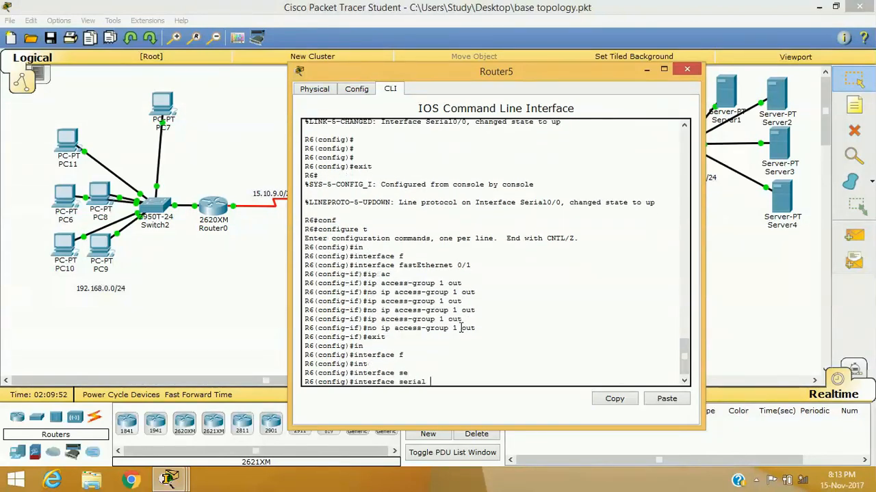
{"action": "type", "text": "0/0"}
{"action": "key", "text": "Return"}
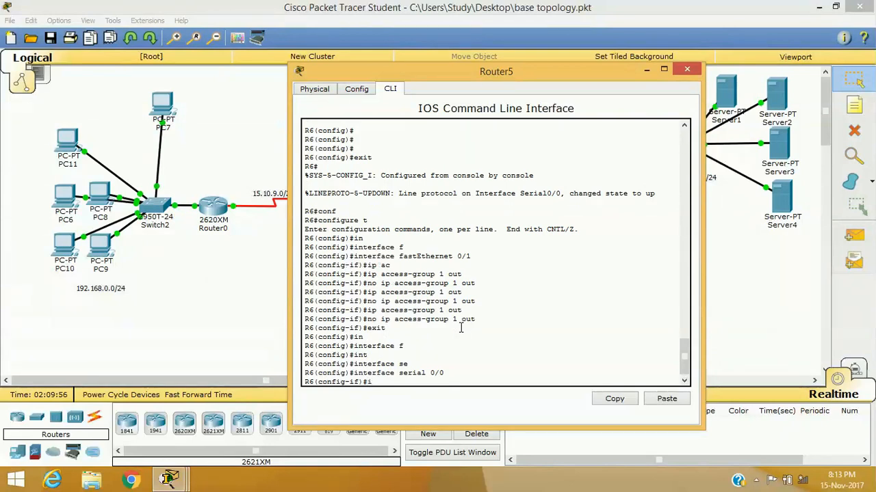
{"action": "type", "text": "ip ac"}
{"action": "key", "text": "Tab"}
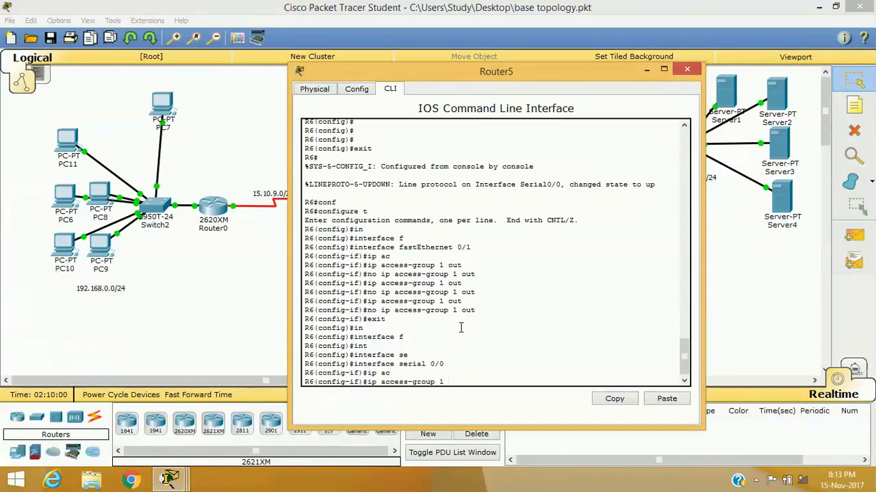
{"action": "type", "text": "in"}
{"action": "key", "text": "Return"}
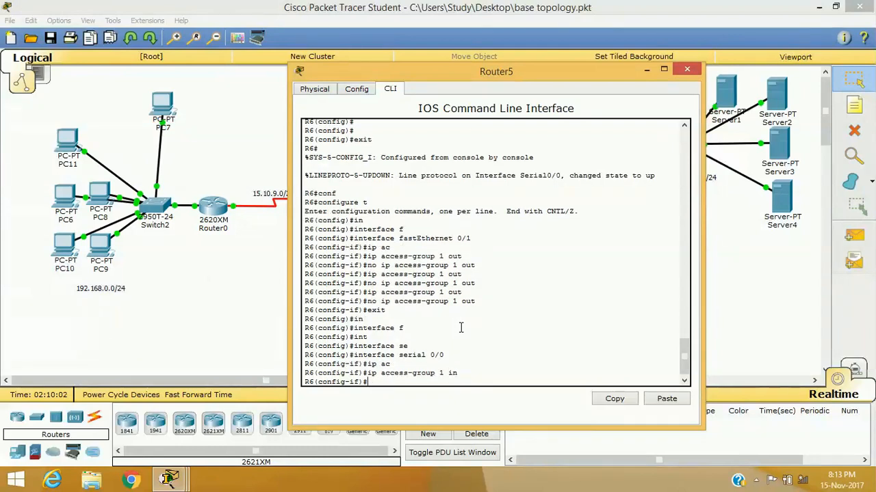
Close the Router5 window and ping Server0 at 192.168.168.2 from PC7's command prompt
{"action": "left_click", "coordinate": [687, 69]}
{"action": "left_click", "coordinate": [163, 106]}
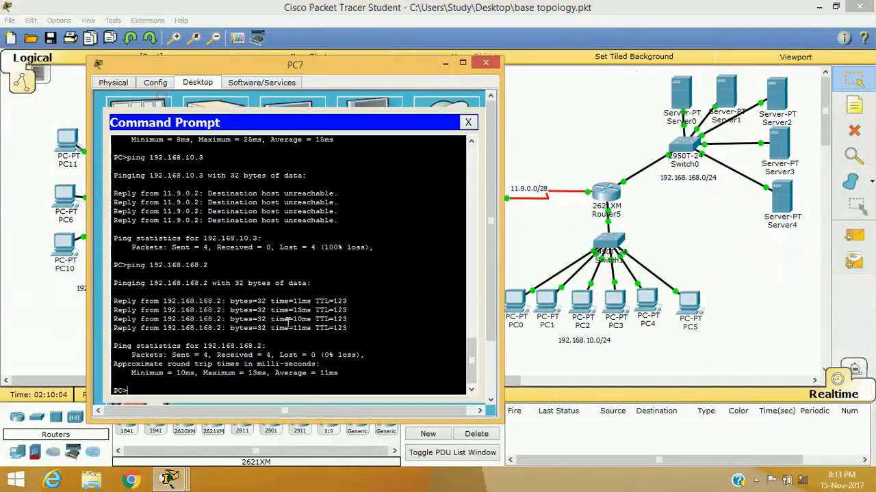
{"action": "key", "text": "Up"}
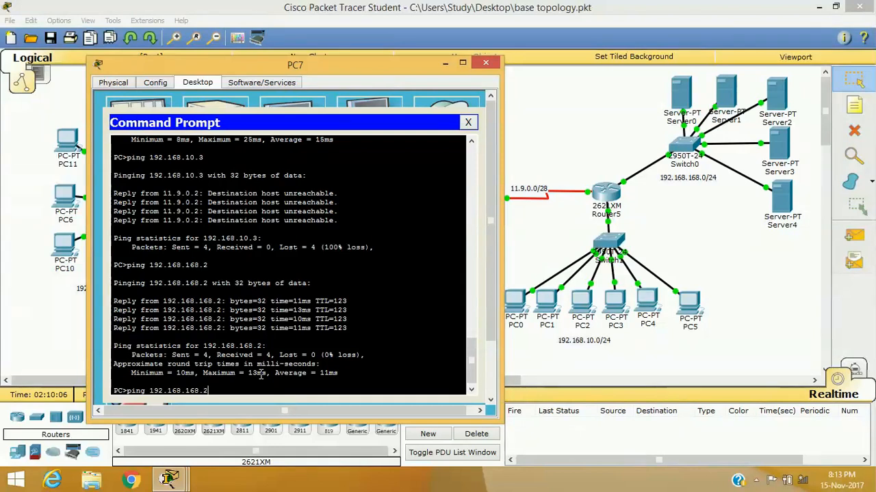
{"action": "key", "text": "Return"}
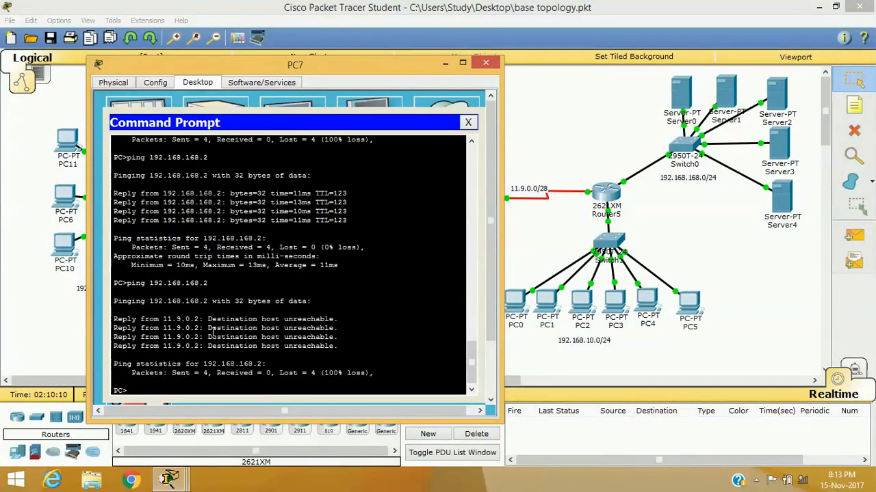
{"action": "left_click_drag", "start_coordinate": [208, 321], "coordinate": [315, 311]}
Ping 192.168.10.3 from PC7 to test the second network behind Router5
{"action": "key", "text": "Up"}
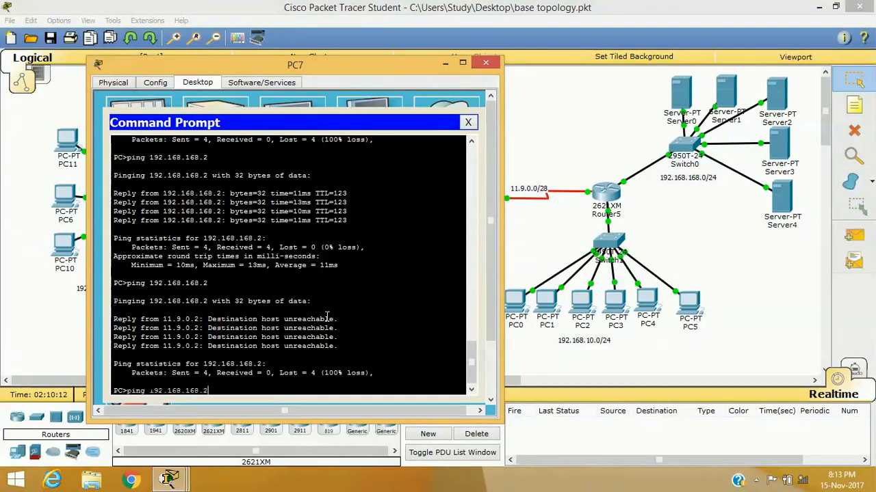
{"action": "key", "text": "BackSpace"}
{"action": "key", "text": "BackSpace"}
{"action": "key", "text": "BackSpace"}
{"action": "key", "text": "BackSpace"}
{"action": "type", "text": "0.3"}
{"action": "key", "text": "Return"}
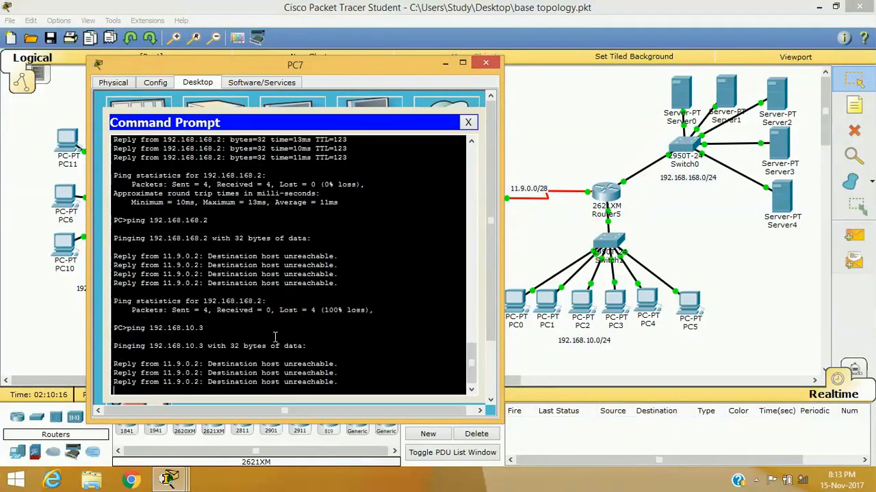
Minimize PC7, return to Router5's command line and remove the inbound access list from serial 0/0 with no ip access-group 1 in
{"action": "left_click", "coordinate": [448, 62]}
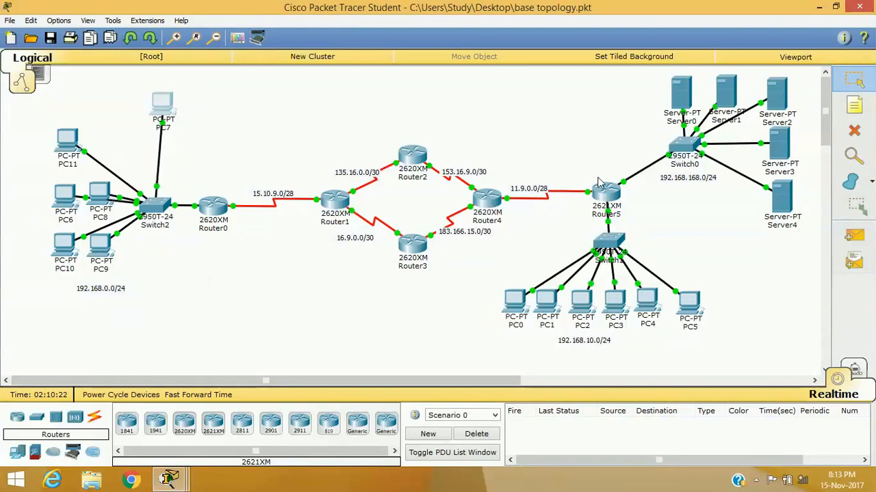
{"action": "left_click", "coordinate": [574, 176]}
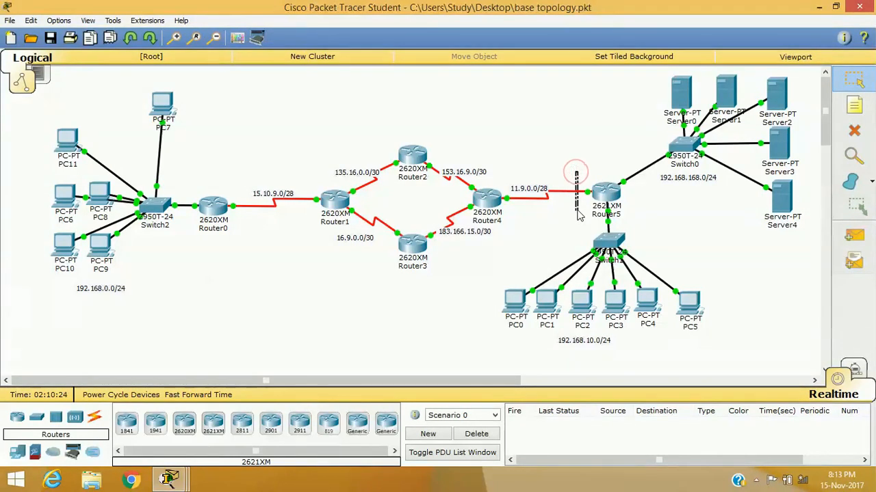
{"action": "left_click", "coordinate": [575, 146]}
{"action": "mouse_move", "coordinate": [168, 479]}
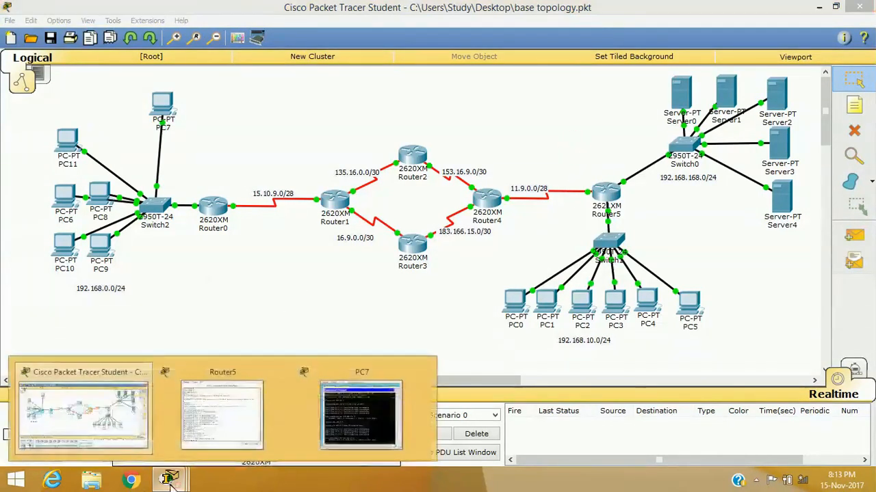
{"action": "left_click", "coordinate": [234, 431]}
{"action": "type", "text": "interface serial 0/0"}
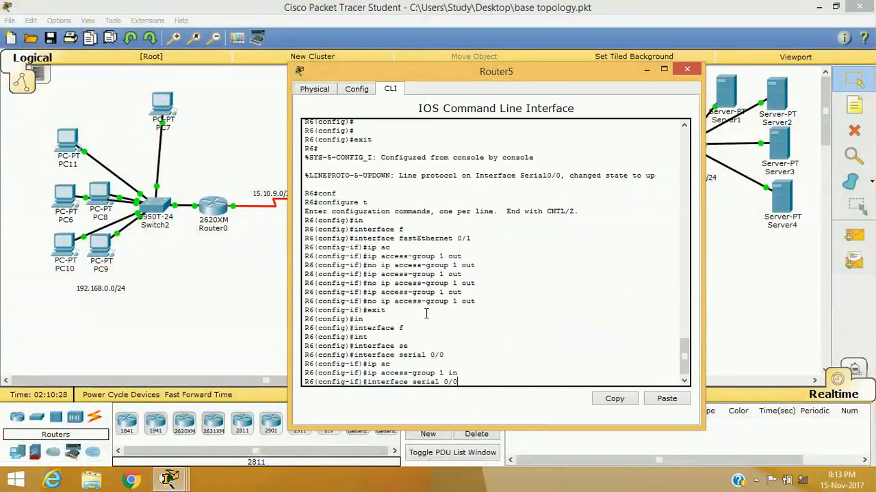
{"action": "key", "text": "Up"}
{"action": "key", "text": "Home"}
{"action": "type", "text": "no"}
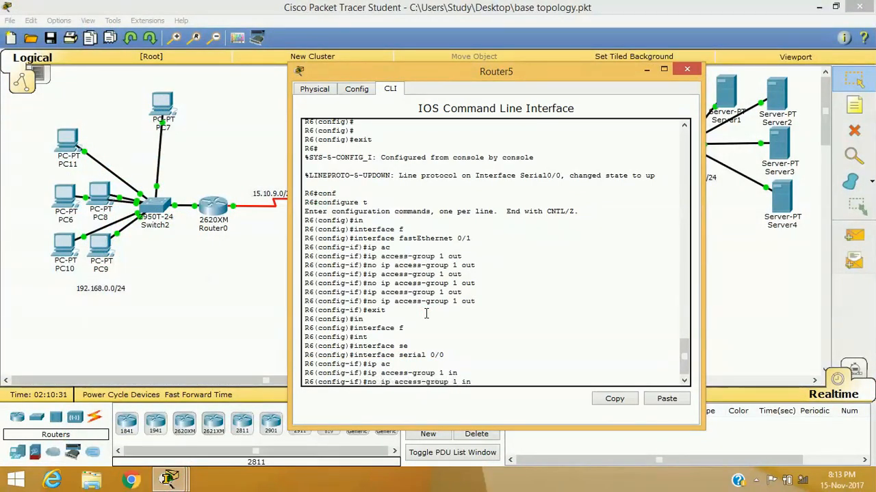
{"action": "key", "text": "Return"}
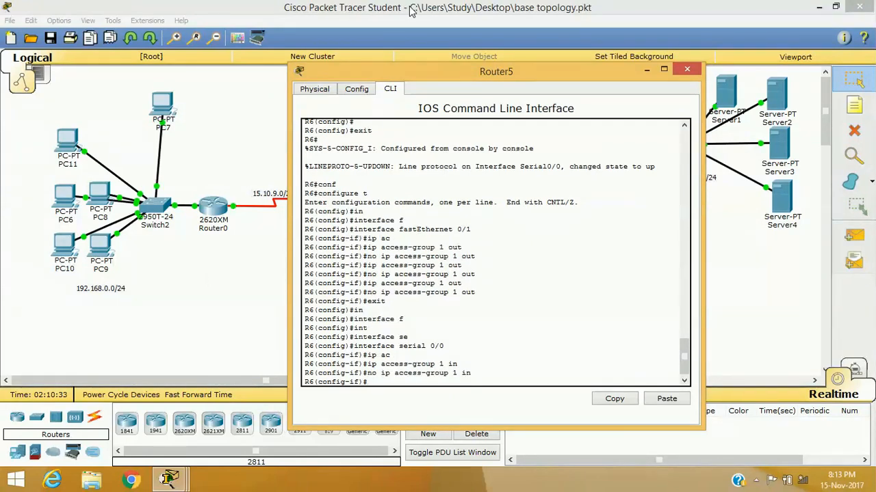
Ping 192.168.168.2 again from PC7 and interrupt the ping before it completes
{"action": "left_click", "coordinate": [168, 103]}
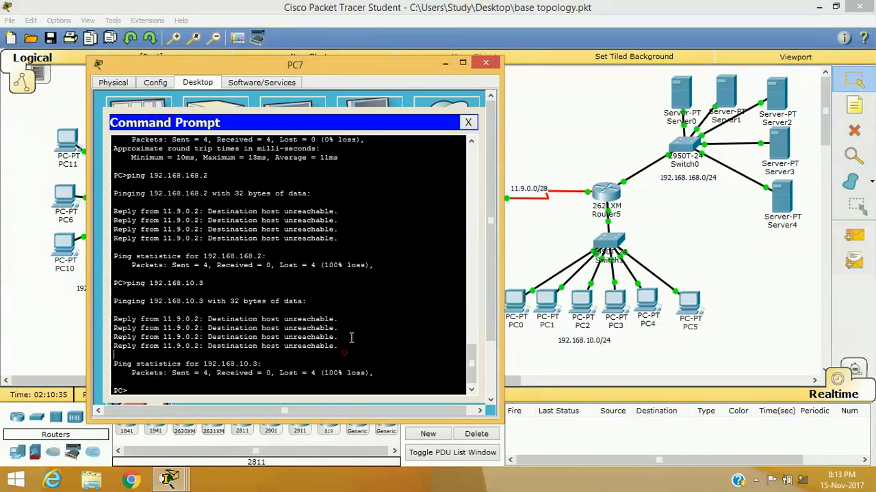
{"action": "key", "text": "Up"}
{"action": "key", "text": "Up"}
{"action": "key", "text": "Return"}
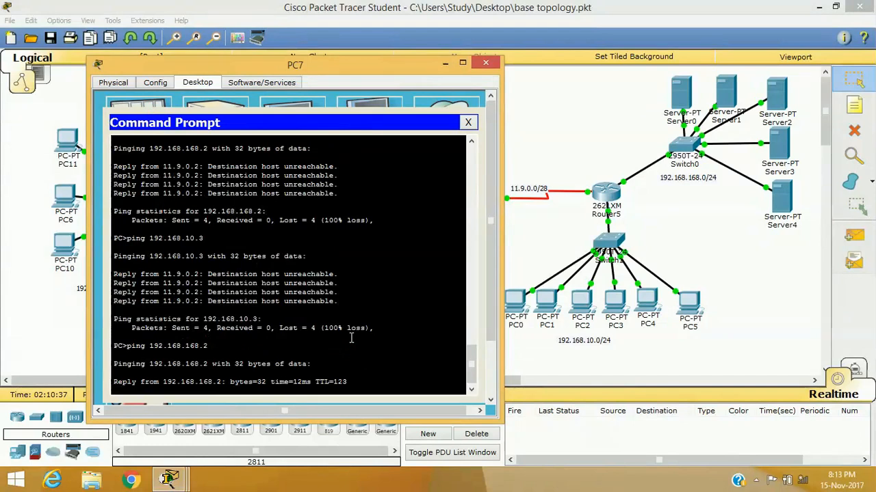
{"action": "key", "text": "ctrl+c"}
Ping 192.168.10.3 from PC7, interrupt the ping, and minimize the PC7 window to uncover the topology
{"action": "key", "text": "Up"}
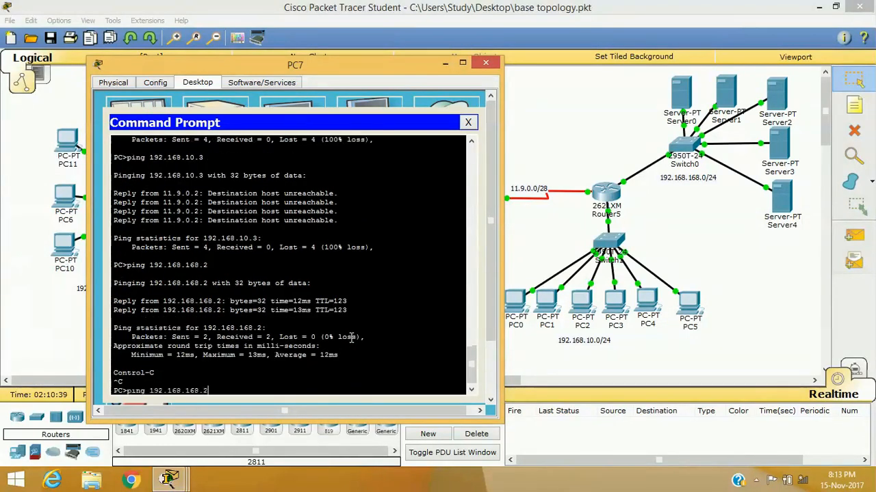
{"action": "key", "text": "Up"}
{"action": "key", "text": "Return"}
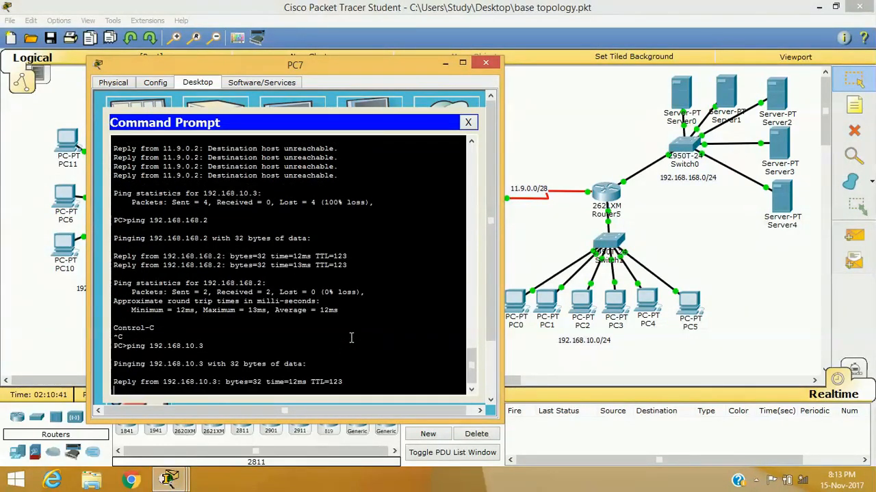
{"action": "key", "text": "ctrl+c"}
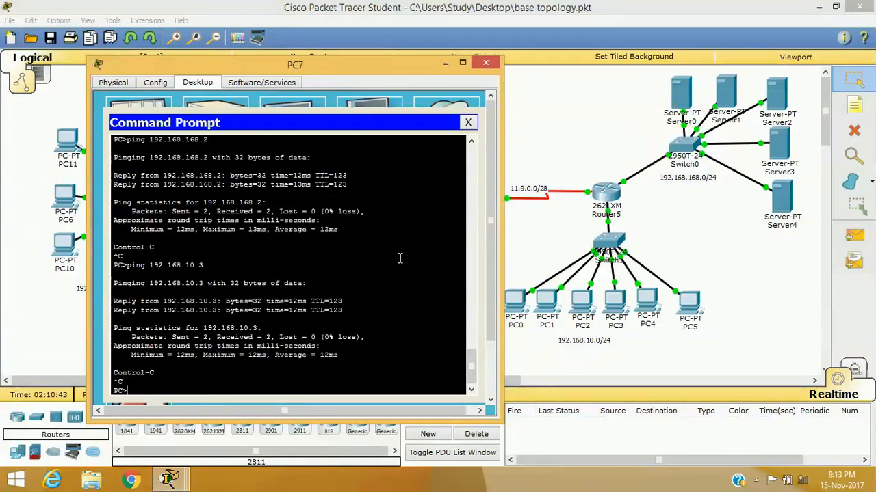
{"action": "left_click_drag", "start_coordinate": [424, 71], "coordinate": [378, 71]}
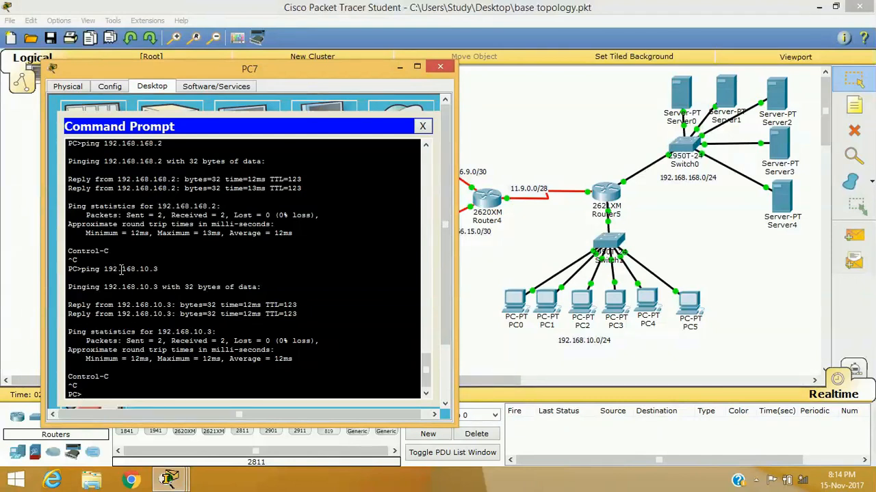
{"action": "left_click", "coordinate": [400, 67]}
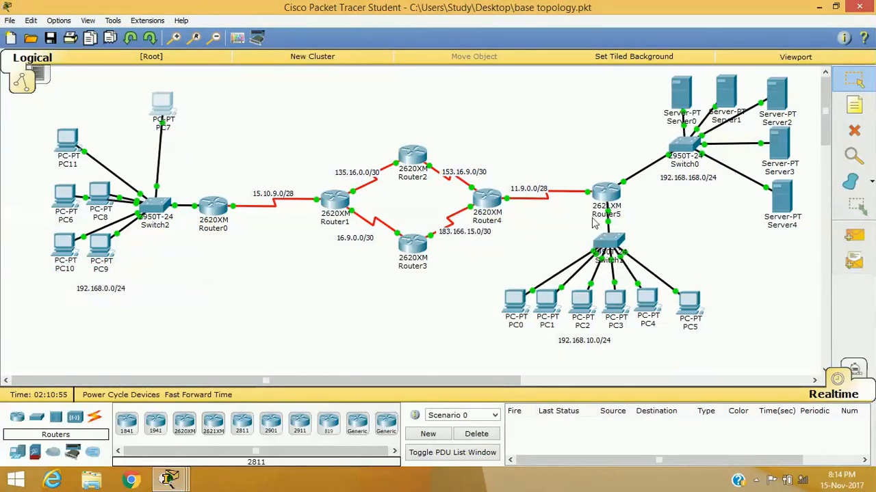
{"action": "left_click_drag", "start_coordinate": [619, 148], "coordinate": [651, 123]}
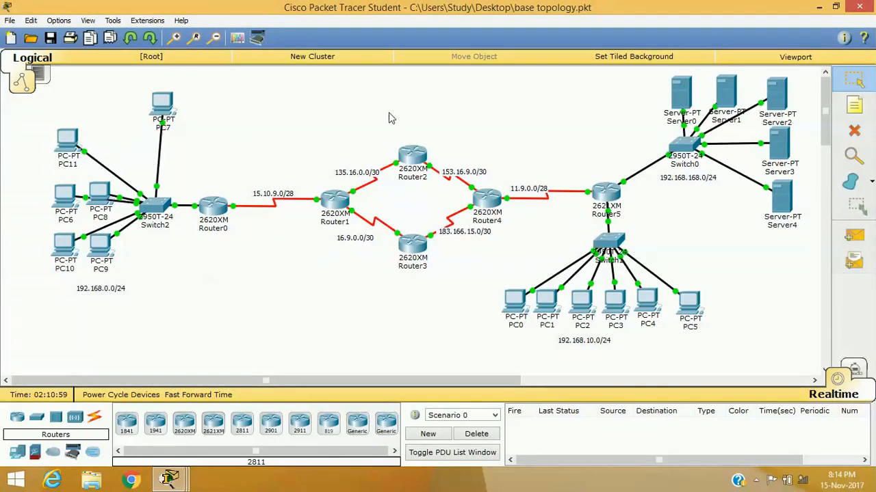
{"action": "left_click_drag", "start_coordinate": [671, 210], "coordinate": [735, 376]}
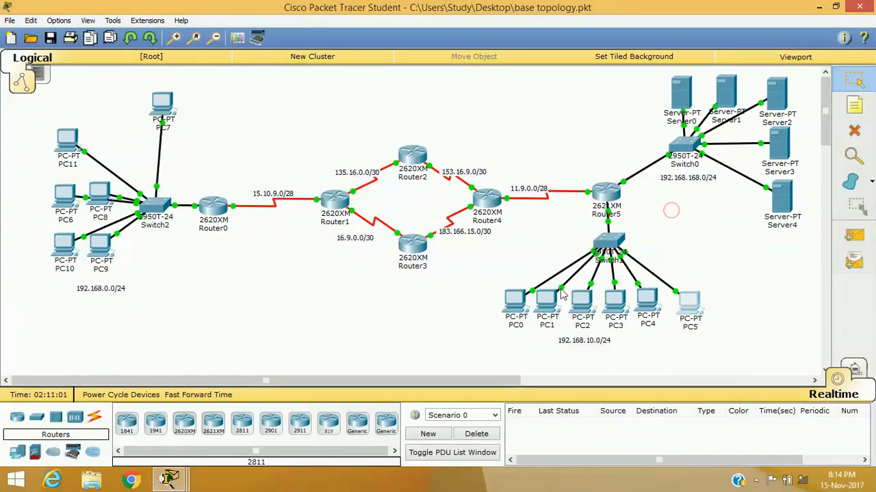
{"action": "left_click_drag", "start_coordinate": [527, 239], "coordinate": [687, 262]}
{"action": "left_click", "coordinate": [593, 137]}
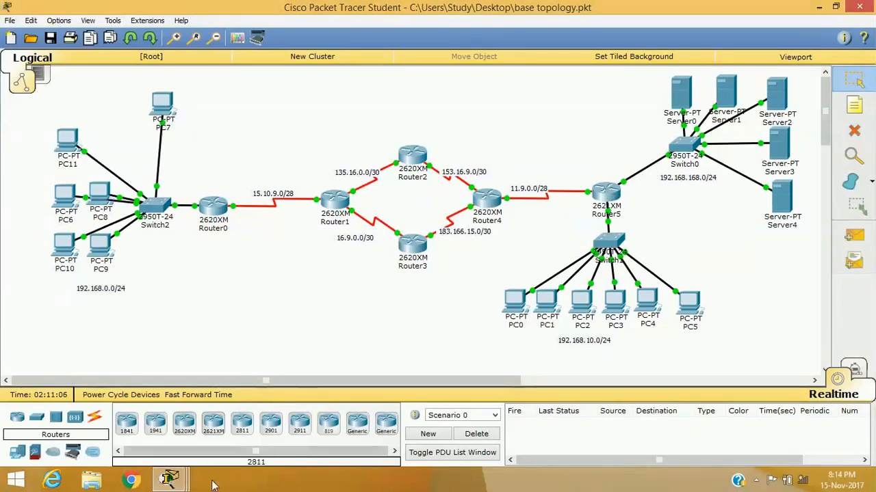
Exit serial 0/0 configuration on Router5 and enter interface configuration for fastEthernet 0/0
{"action": "mouse_move", "coordinate": [169, 481]}
{"action": "left_click", "coordinate": [214, 457]}
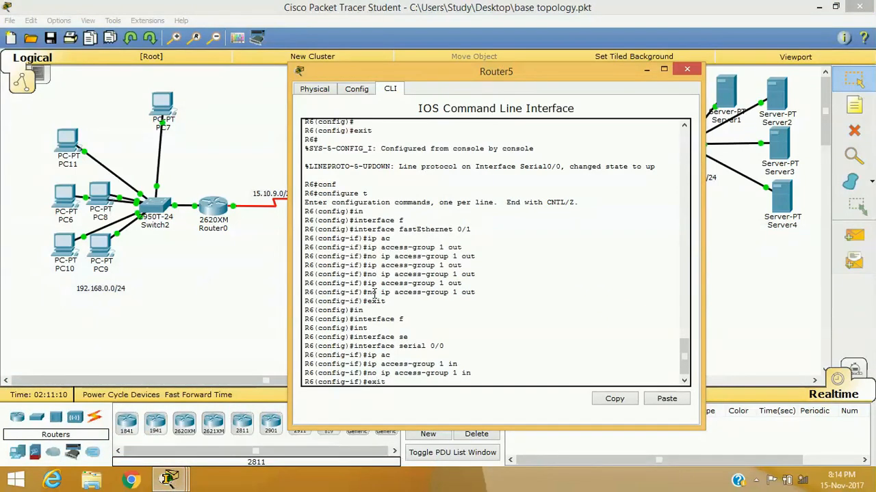
{"action": "key", "text": "Return"}
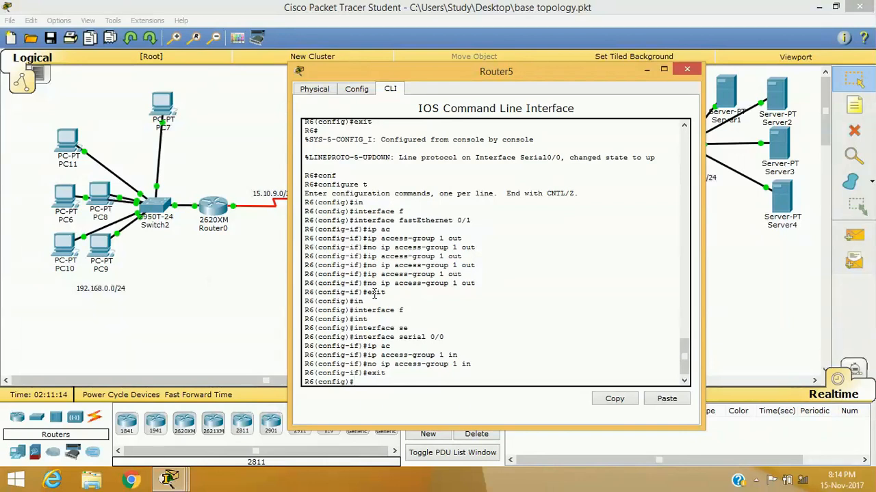
{"action": "type", "text": "in"}
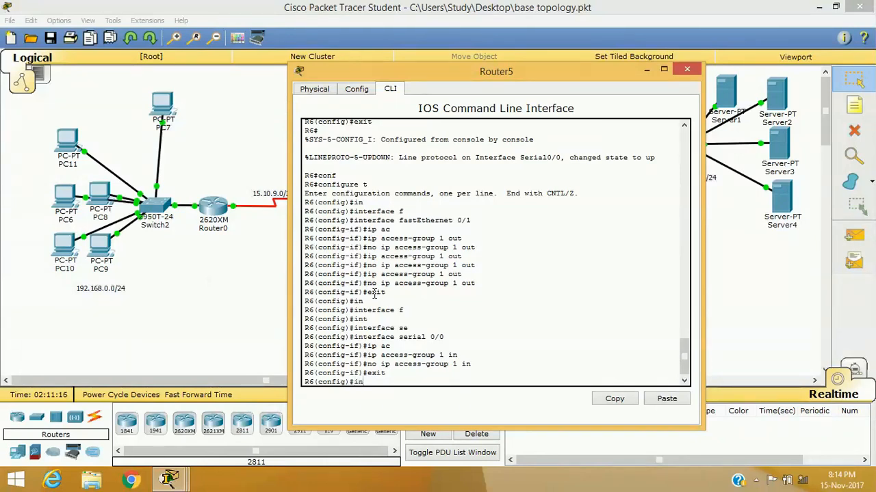
{"action": "key", "text": "Tab"}
{"action": "type", "text": "f"}
{"action": "key", "text": "Tab"}
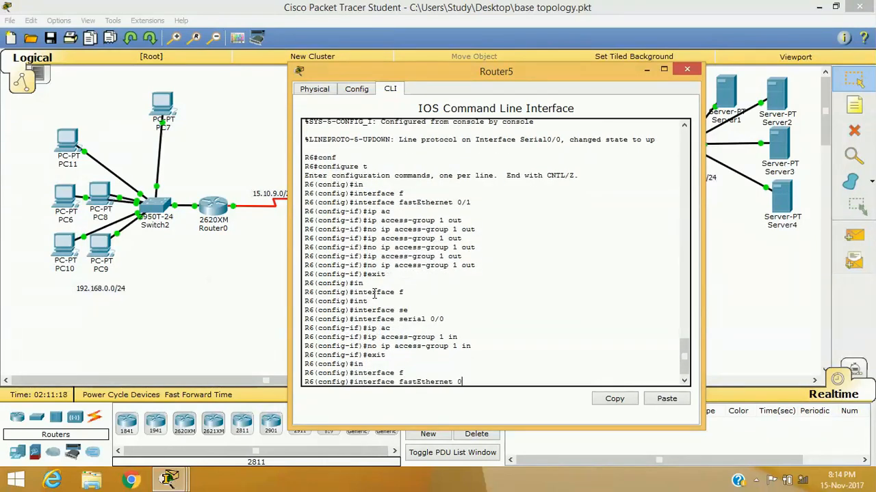
{"action": "key", "text": "Return"}
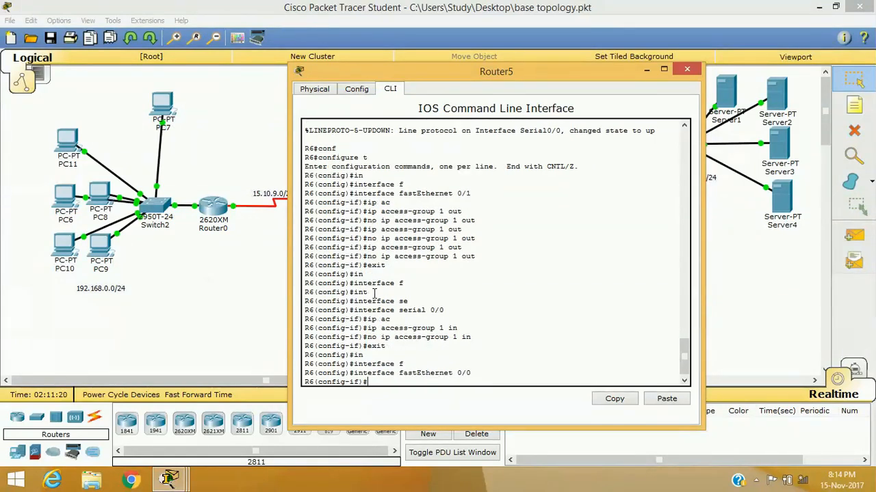
Apply access list 1 outbound on fastEthernet 0/0 with ip access-group 1 out and minimize the Router5 window
{"action": "type", "text": "ip a"}
{"action": "key", "text": "Tab"}
{"action": "type", "text": "c"}
{"action": "key", "text": "Tab"}
{"action": "type", "text": "1 "}
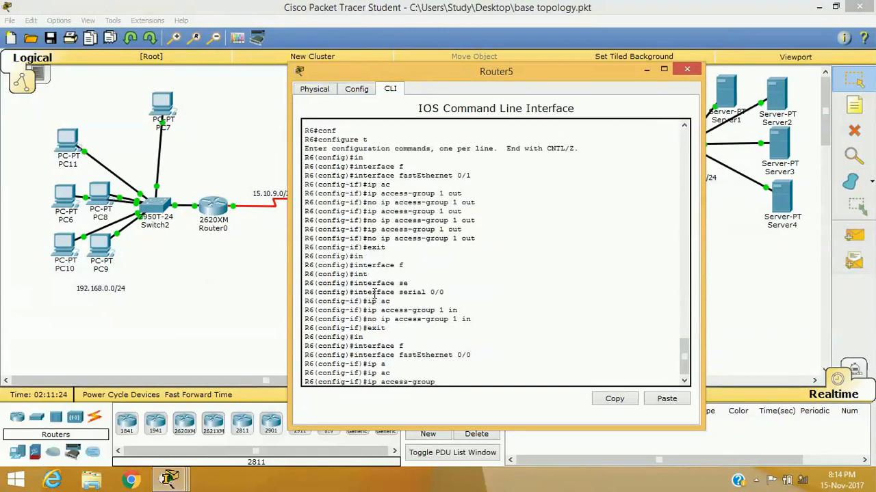
{"action": "type", "text": "o"}
{"action": "key", "text": "Tab"}
{"action": "key", "text": "Return"}
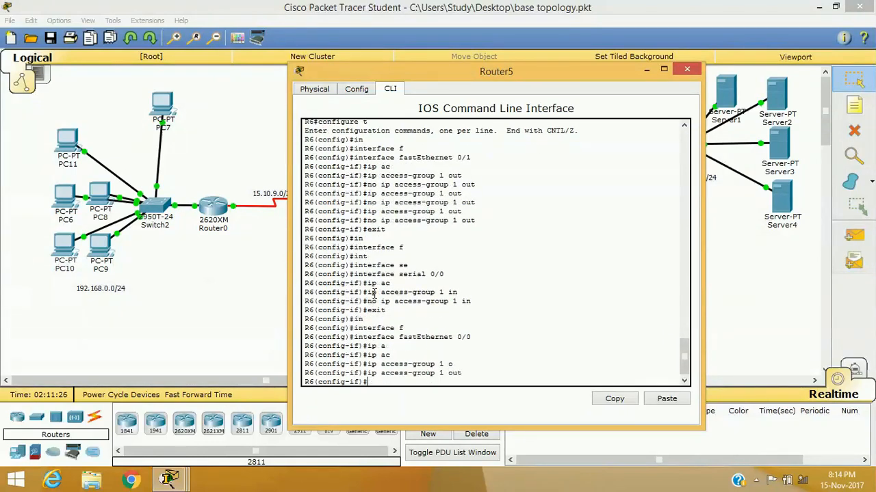
{"action": "left_click", "coordinate": [641, 73]}
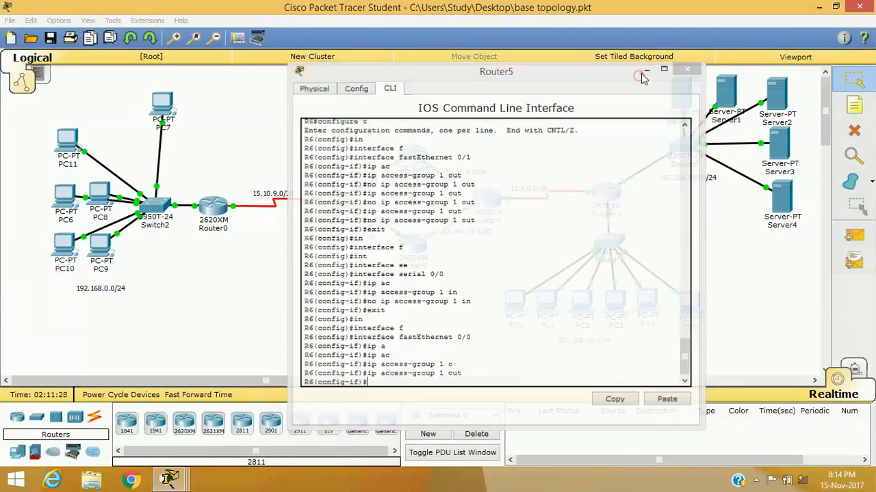
{"action": "left_click_drag", "start_coordinate": [604, 149], "coordinate": [655, 127]}
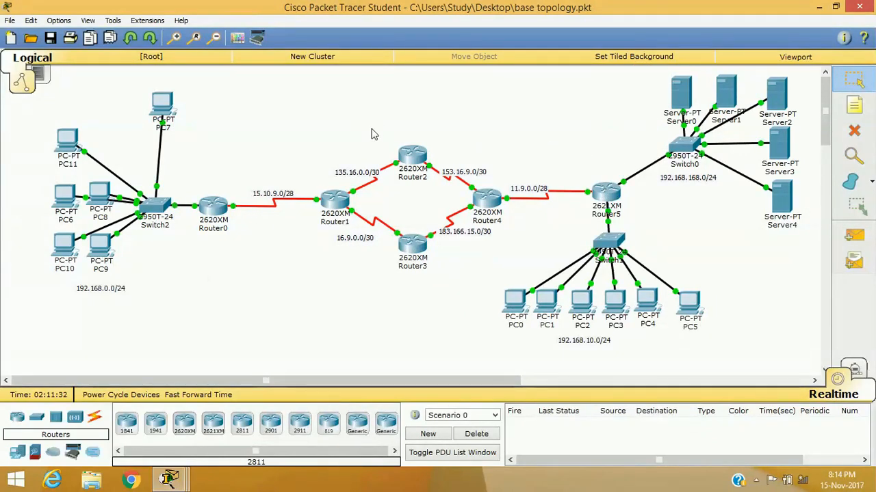
{"action": "left_click_drag", "start_coordinate": [603, 165], "coordinate": [636, 145]}
{"action": "left_click_drag", "start_coordinate": [552, 211], "coordinate": [585, 253]}
{"action": "mouse_move", "coordinate": [169, 479]}
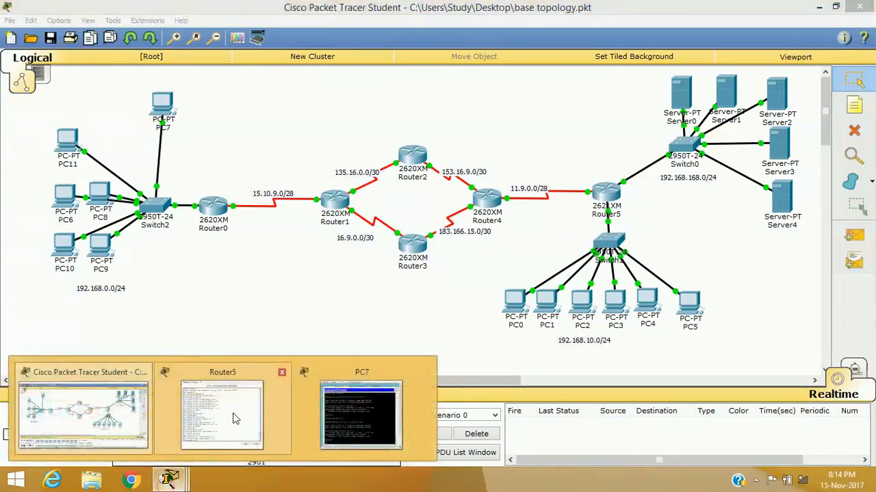
Bring PC7's command prompt back to the front and ping 192.168.10.3 again
{"action": "mouse_move", "coordinate": [233, 419]}
{"action": "left_click", "coordinate": [395, 409]}
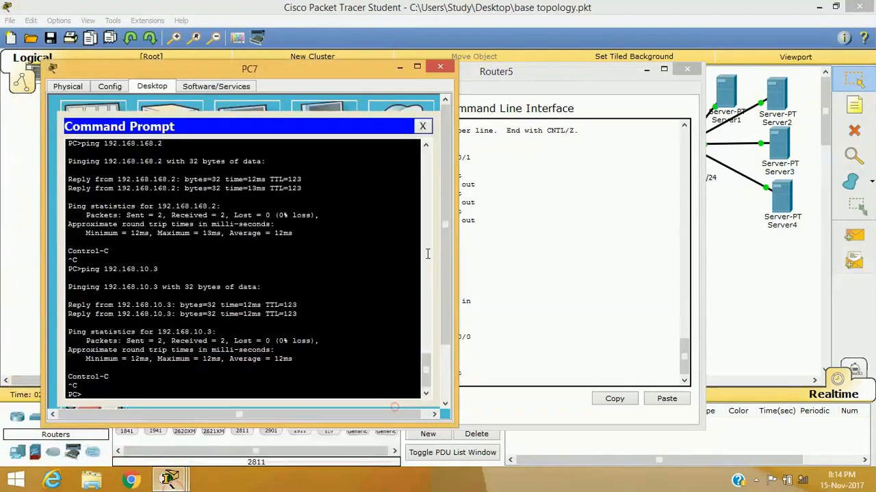
{"action": "left_click", "coordinate": [272, 259]}
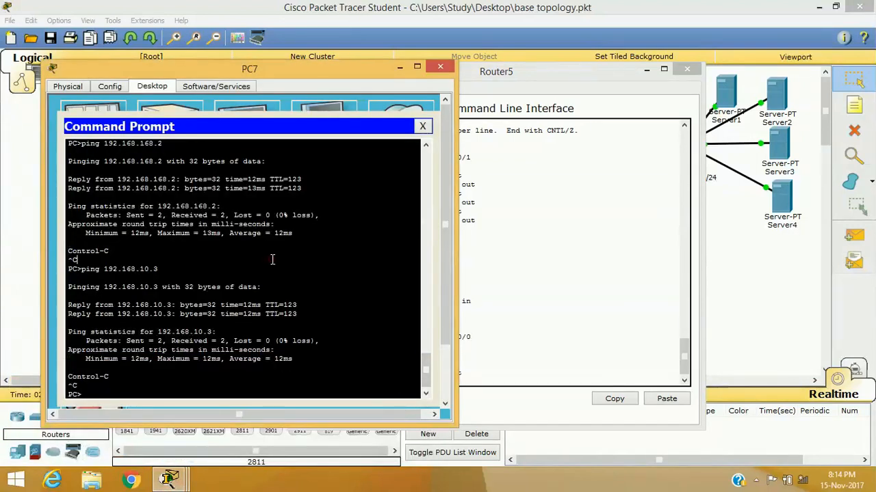
{"action": "key", "text": "Up"}
{"action": "key", "text": "Return"}
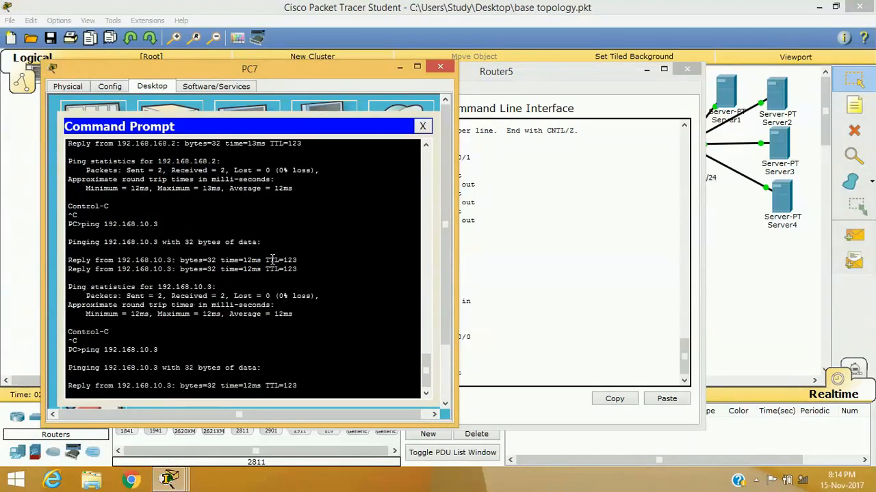
Minimize the Router5 window, ping 192.168.168.2 from PC7, and put PC7's command prompt and window away
{"action": "left_click", "coordinate": [646, 69]}
{"action": "type", "text": "ping 192.168.168.2"}
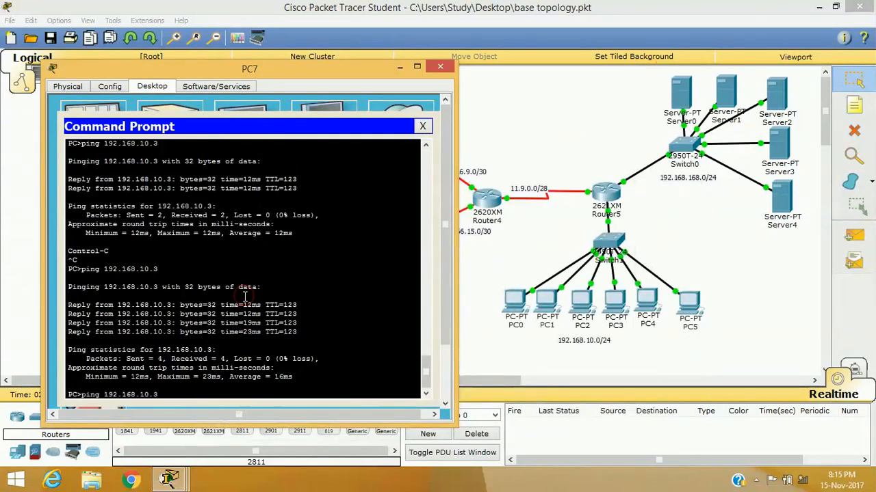
{"action": "key", "text": "Return"}
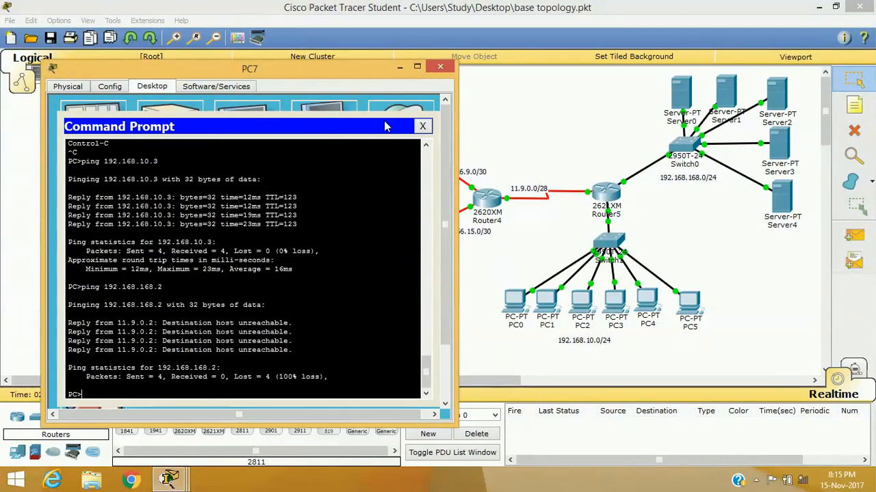
{"action": "left_click", "coordinate": [422, 127]}
{"action": "left_click", "coordinate": [400, 68]}
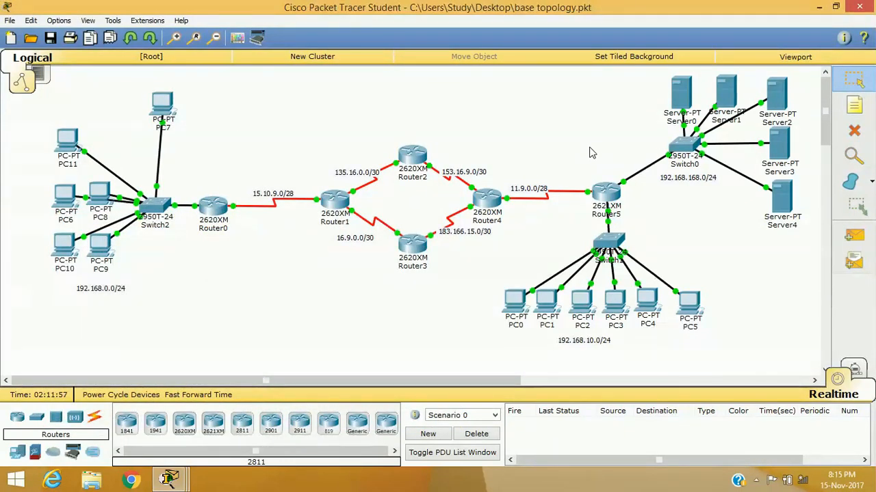
Remove access list 1 from fastEthernet 0/0 on Router5 with no ip access-group 1 out and put the Router5 window away
{"action": "mouse_move", "coordinate": [169, 479]}
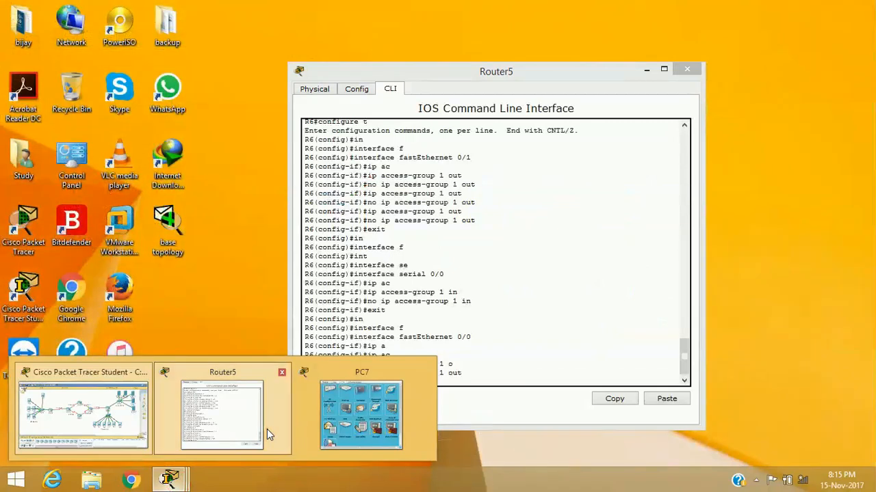
{"action": "left_click", "coordinate": [267, 434]}
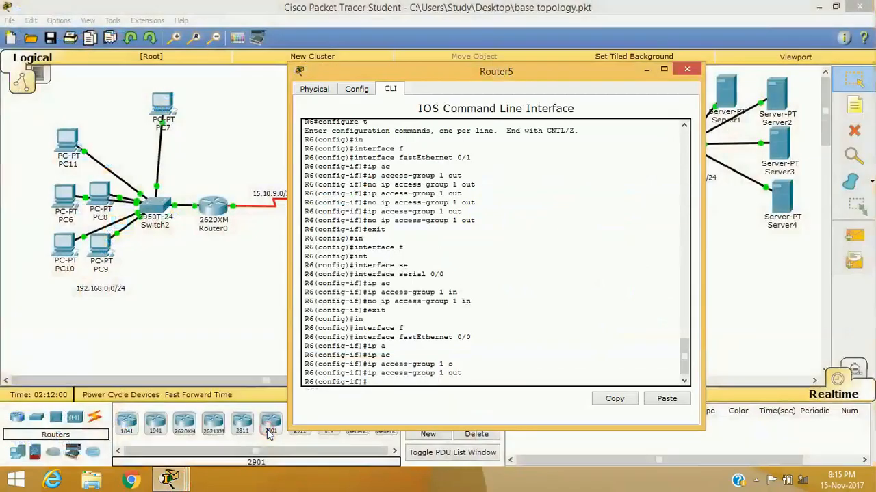
{"action": "left_click", "coordinate": [452, 357]}
{"action": "key", "text": "Up"}
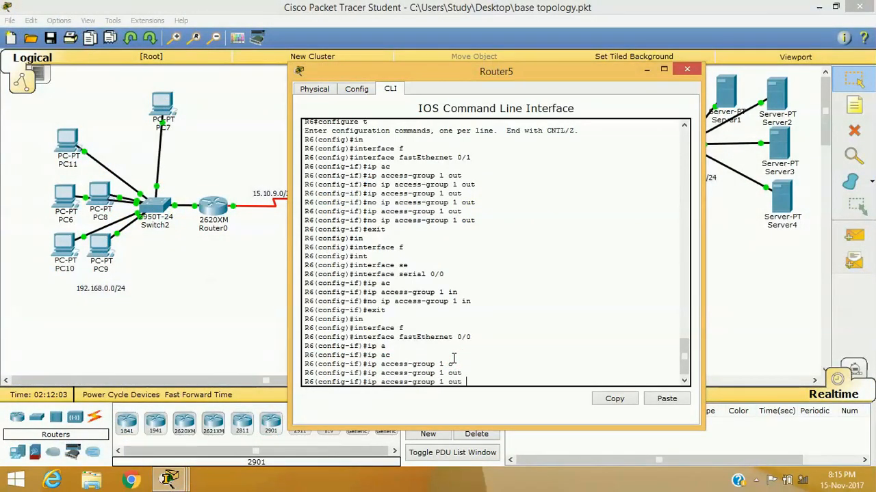
{"action": "key", "text": "Up"}
{"action": "key", "text": "Down"}
{"action": "key", "text": "Left"}
{"action": "key", "text": "Left"}
{"action": "key", "text": "Left"}
{"action": "key", "text": "Left"}
{"action": "key", "text": "Left"}
{"action": "key", "text": "Left"}
{"action": "key", "text": "Left"}
{"action": "key", "text": "Left"}
{"action": "key", "text": "Left"}
{"action": "key", "text": "Left"}
{"action": "key", "text": "Left"}
{"action": "type", "text": "no"}
{"action": "key", "text": "Return"}
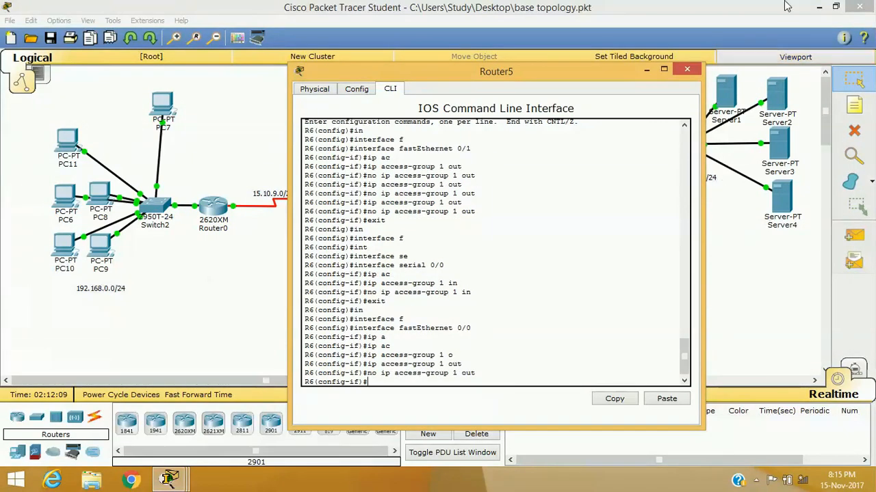
{"action": "left_click", "coordinate": [687, 69]}
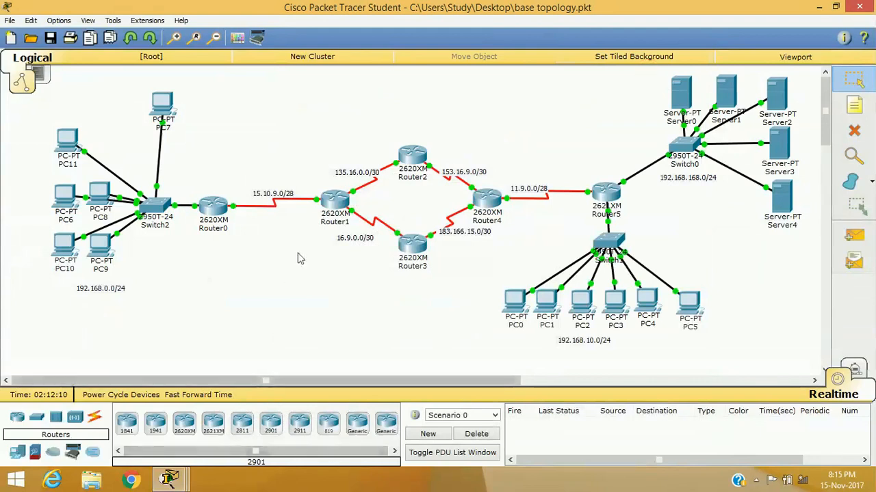
Move PC7 down beside PC11 in the 192.168.0.0/24 network and shift PC11 slightly
{"action": "left_click_drag", "start_coordinate": [165, 99], "coordinate": [117, 137]}
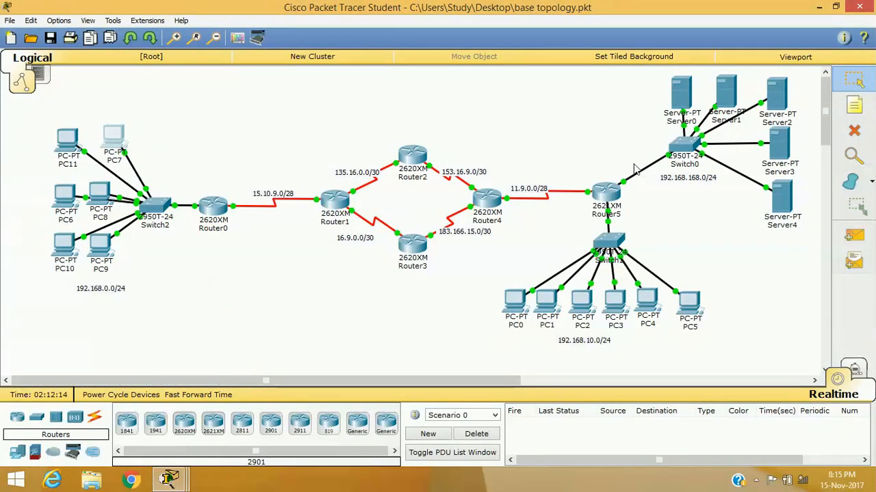
{"action": "left_click_drag", "start_coordinate": [567, 230], "coordinate": [645, 254]}
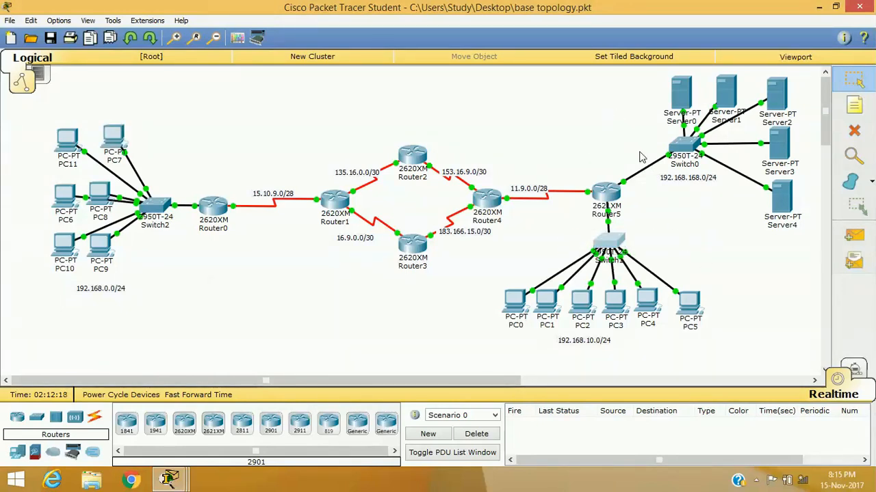
{"action": "left_click_drag", "start_coordinate": [622, 108], "coordinate": [708, 240]}
{"action": "left_click", "coordinate": [708, 241]}
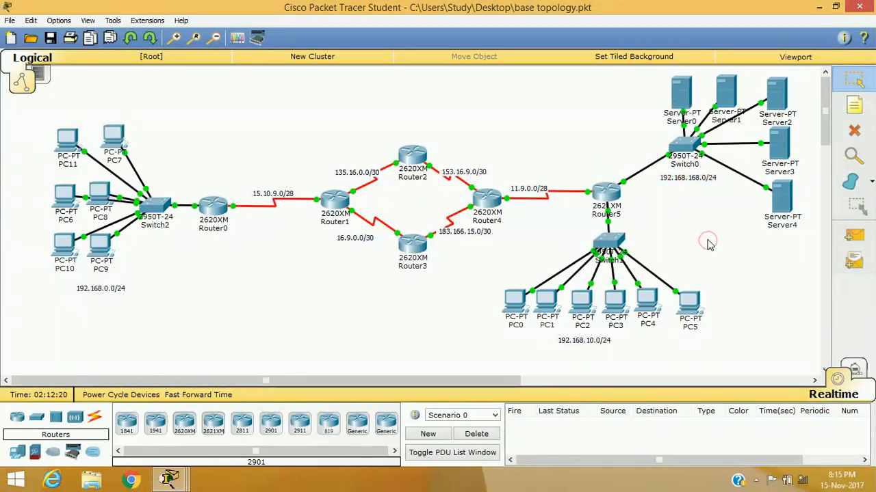
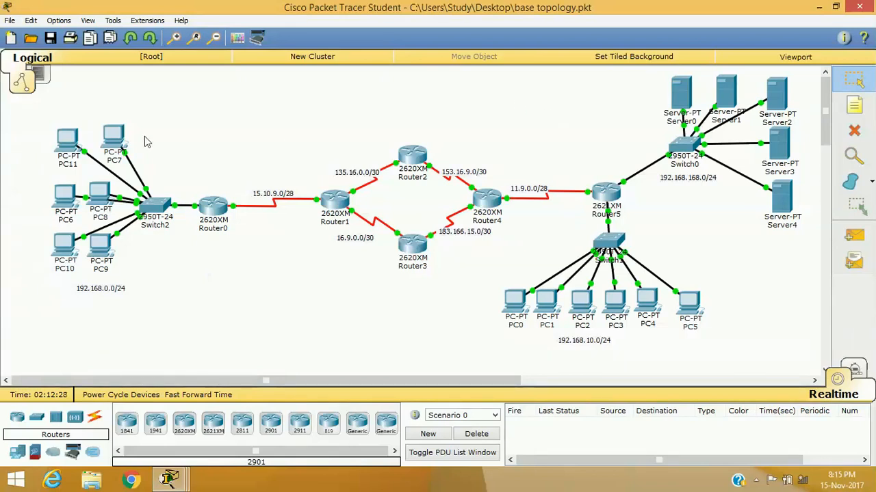
{"action": "left_click_drag", "start_coordinate": [118, 136], "coordinate": [64, 138]}
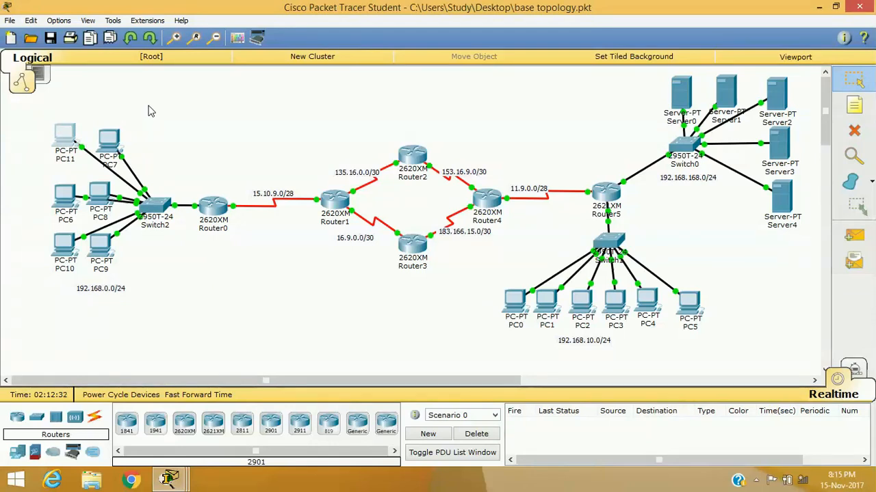
{"action": "left_click_drag", "start_coordinate": [141, 108], "coordinate": [50, 314]}
{"action": "left_click_drag", "start_coordinate": [552, 225], "coordinate": [713, 239]}
{"action": "left_click", "coordinate": [628, 98]}
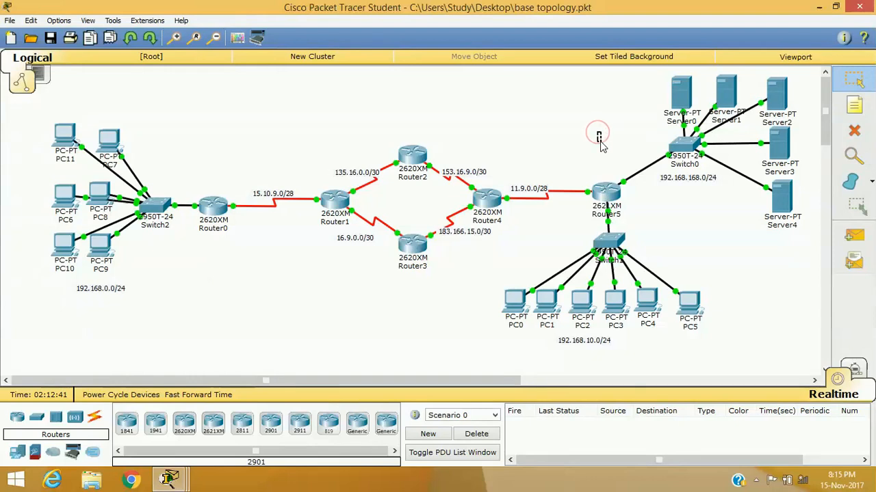
{"action": "left_click", "coordinate": [553, 123]}
{"action": "left_click_drag", "start_coordinate": [65, 137], "coordinate": [130, 322]}
Review the access-list 1 deny host 192.168.0.2 command in Router5's earlier CLI output, and put the window away
{"action": "mouse_move", "coordinate": [171, 481]}
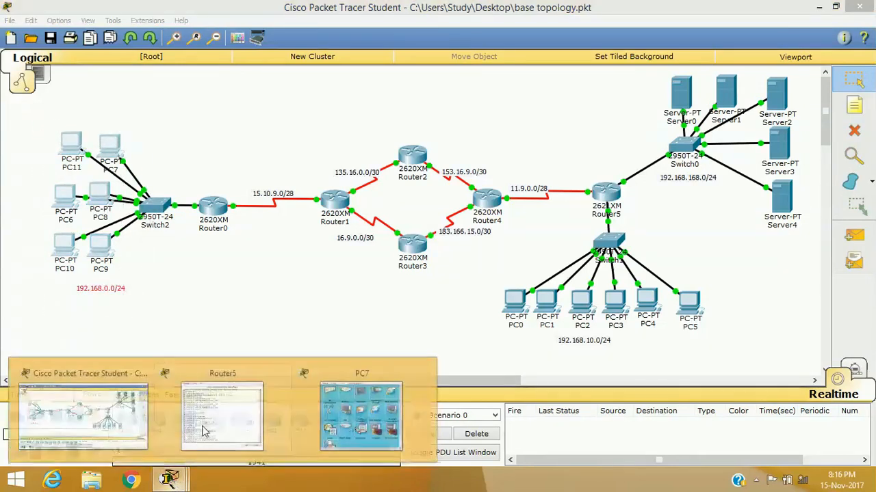
{"action": "left_click", "coordinate": [221, 414]}
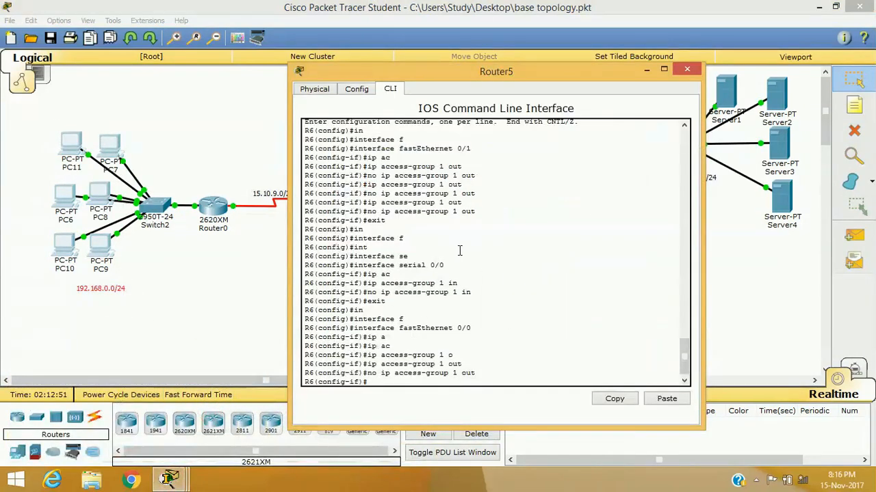
{"action": "scroll", "coordinate": [461, 246], "scroll_direction": "up", "scroll_amount": 6}
{"action": "scroll", "coordinate": [421, 321], "scroll_direction": "up", "scroll_amount": 6}
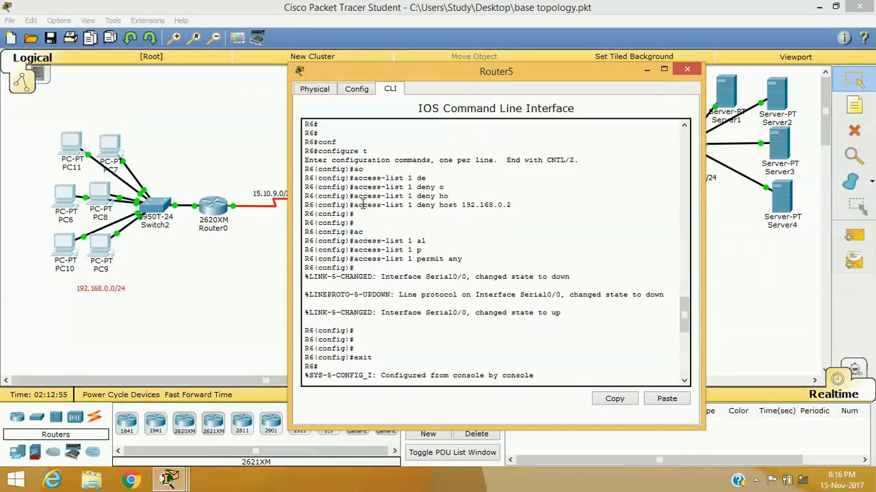
{"action": "left_click_drag", "start_coordinate": [353, 205], "coordinate": [507, 205]}
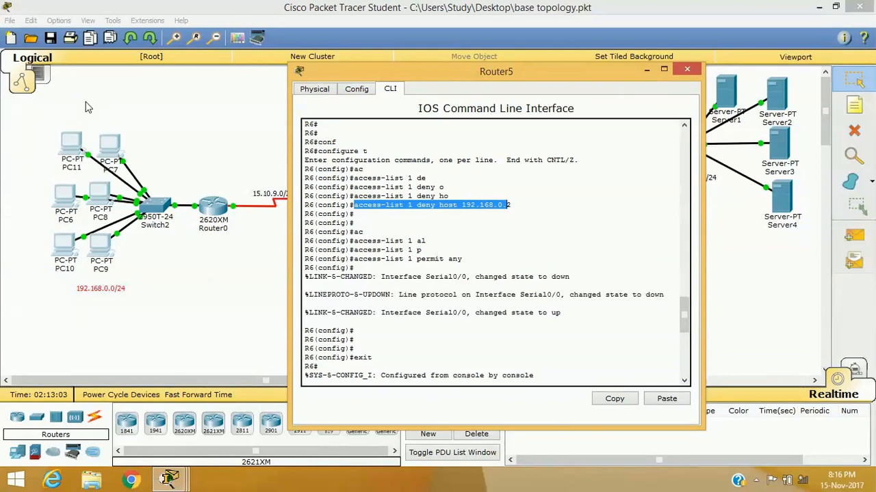
{"action": "left_click", "coordinate": [687, 69]}
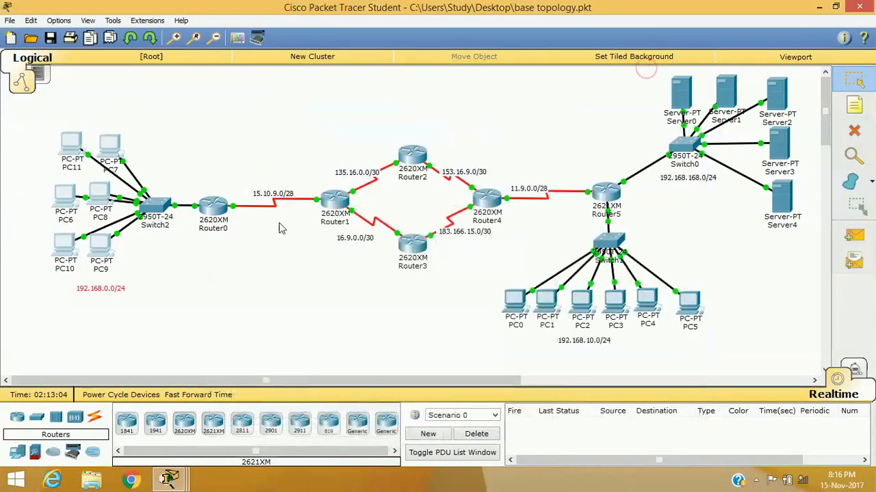
Reopen Router5's CLI and exit interface and global configuration back to privileged mode
{"action": "left_click", "coordinate": [606, 193]}
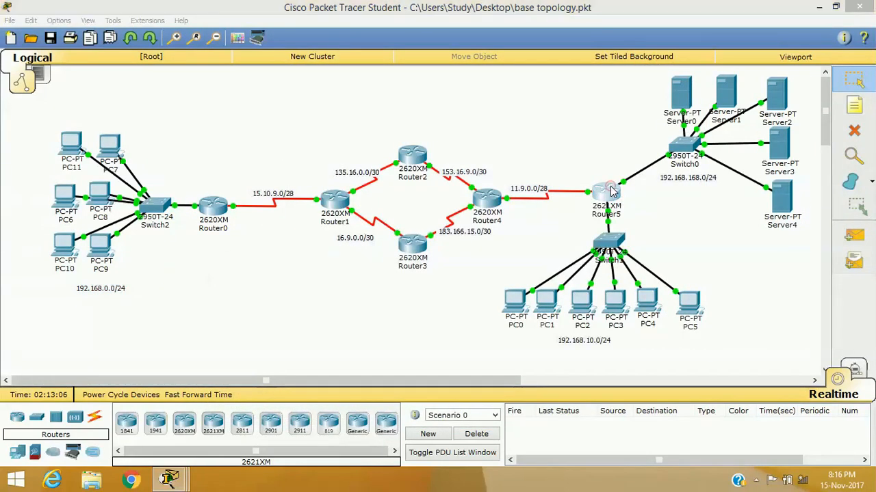
{"action": "scroll", "coordinate": [381, 380], "scroll_direction": "down", "scroll_amount": 15}
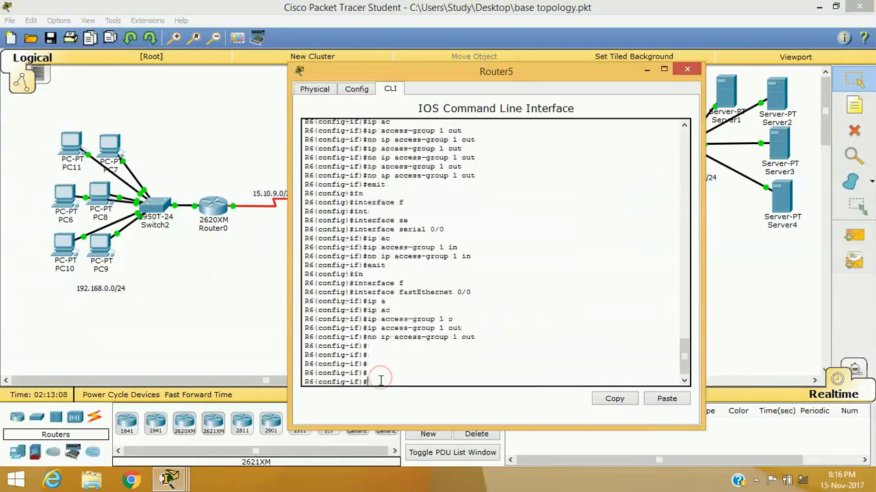
{"action": "type", "text": "exit"}
{"action": "key", "text": "Return"}
{"action": "key", "text": "Return"}
{"action": "type", "text": "e"}
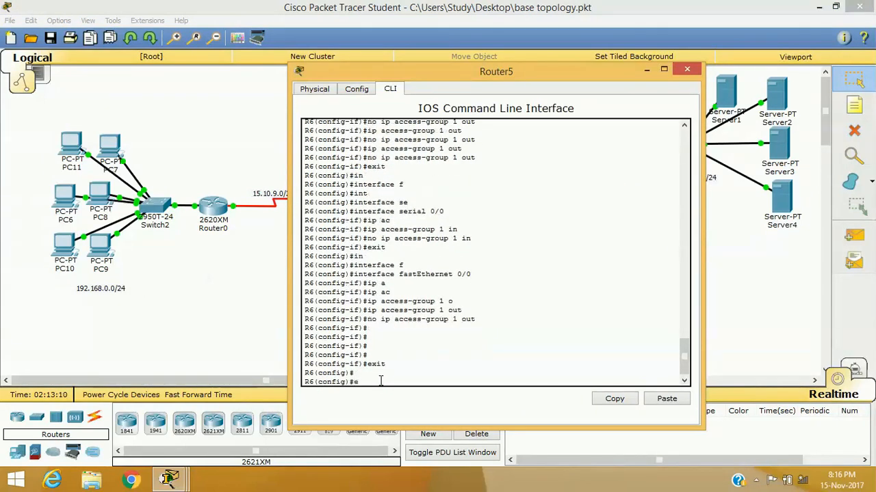
{"action": "type", "text": "xit"}
{"action": "key", "text": "Return"}
{"action": "key", "text": "Return"}
{"action": "key", "text": "Return"}
{"action": "key", "text": "Return"}
{"action": "key", "text": "Return"}
{"action": "key", "text": "Return"}
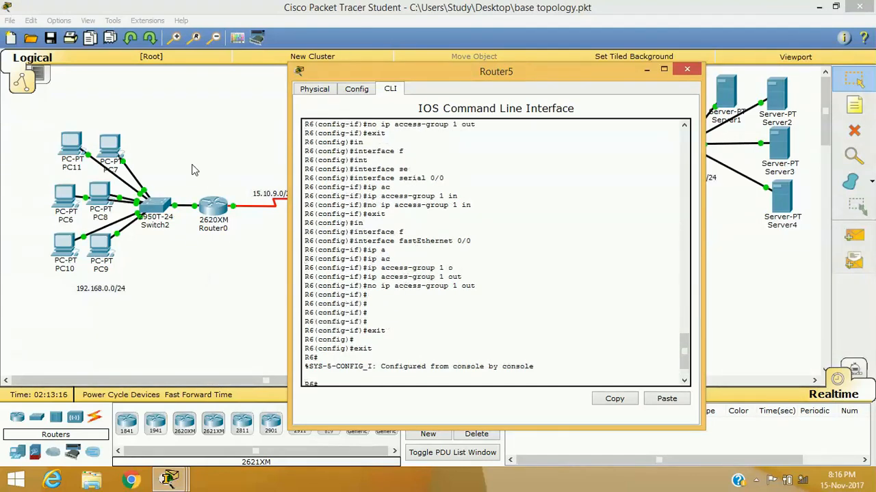
Open the command prompt on PC11, ping 192.168.168.2, and interrupt the ping
{"action": "left_click", "coordinate": [70, 146]}
{"action": "left_click", "coordinate": [342, 101]}
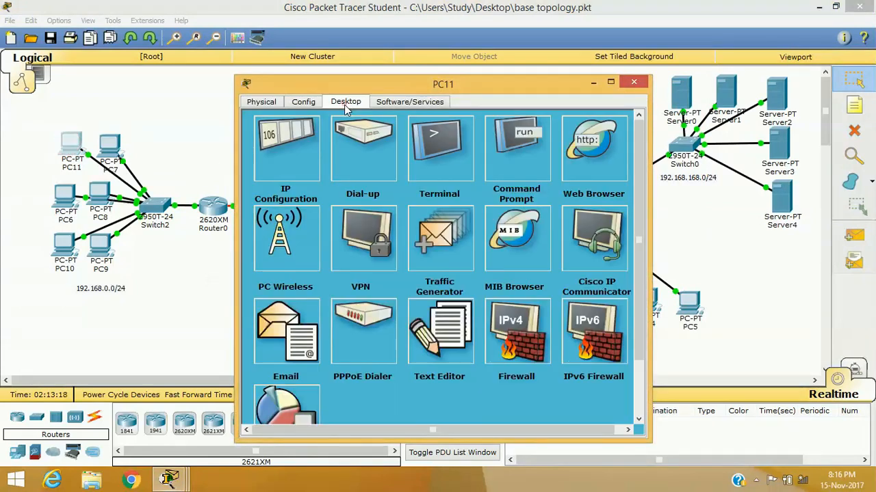
{"action": "left_click", "coordinate": [463, 155]}
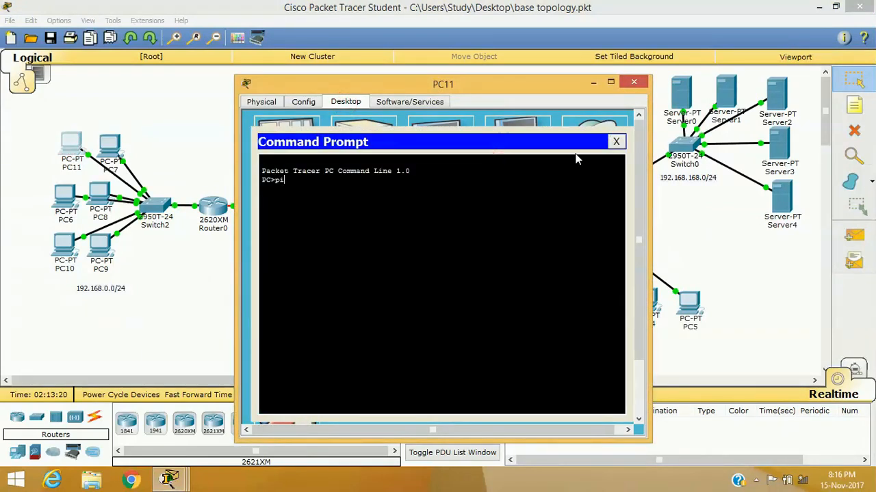
{"action": "type", "text": "ping 192.168.168.2"}
{"action": "key", "text": "Return"}
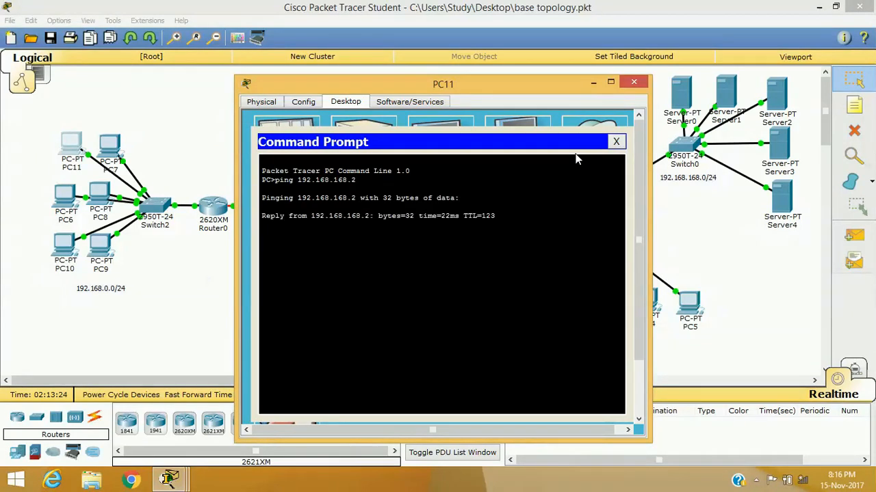
{"action": "key", "text": "ctrl+c"}
Ping 192.168.10.2 from PC11, interrupt the ping, and close the command prompt and the PC11 window
{"action": "key", "text": "Up"}
{"action": "key", "text": "BackSpace"}
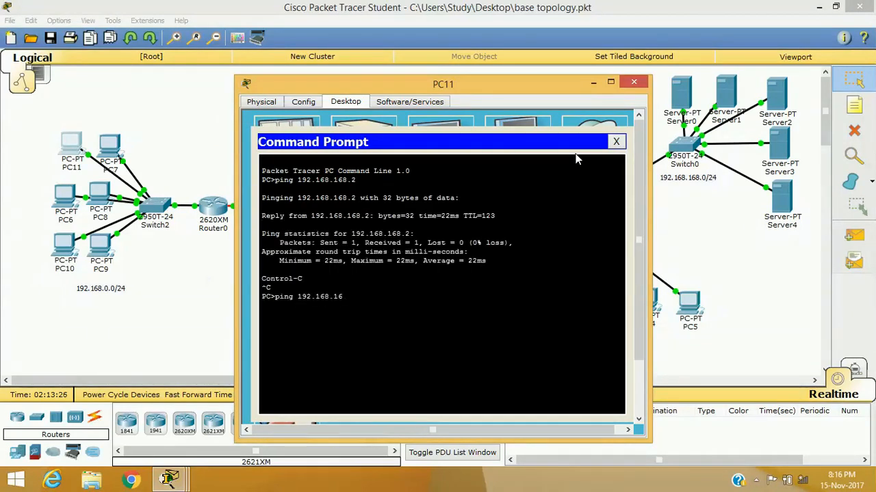
{"action": "key", "text": "BackSpace"}
{"action": "type", "text": "0.2"}
{"action": "key", "text": "Return"}
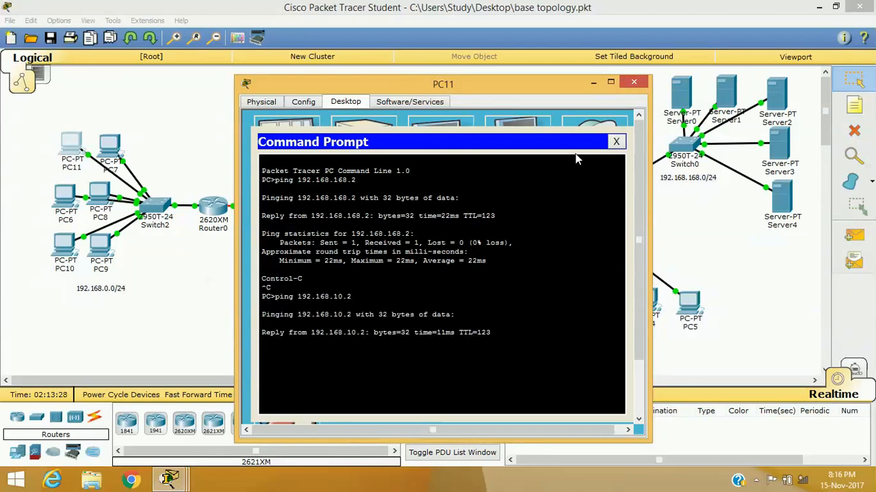
{"action": "key", "text": "ctrl+c"}
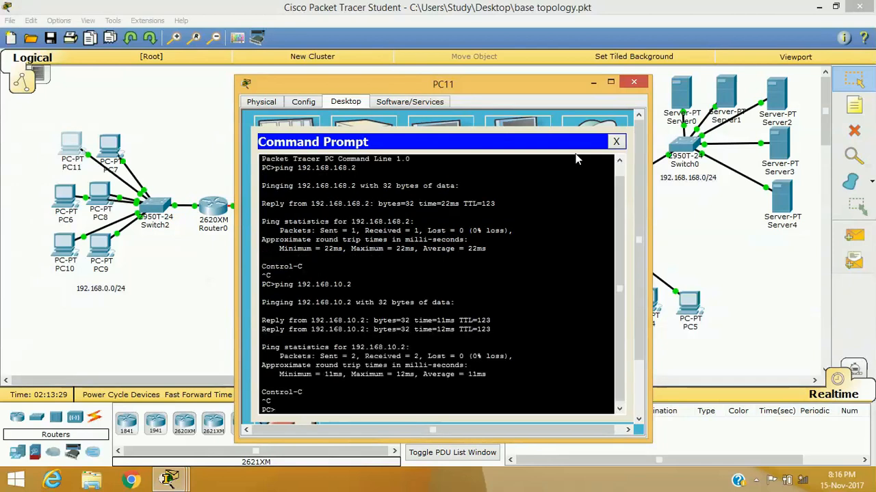
{"action": "left_click", "coordinate": [615, 141]}
{"action": "left_click", "coordinate": [633, 83]}
{"action": "left_click_drag", "start_coordinate": [26, 128], "coordinate": [113, 292]}
{"action": "left_click", "coordinate": [218, 286]}
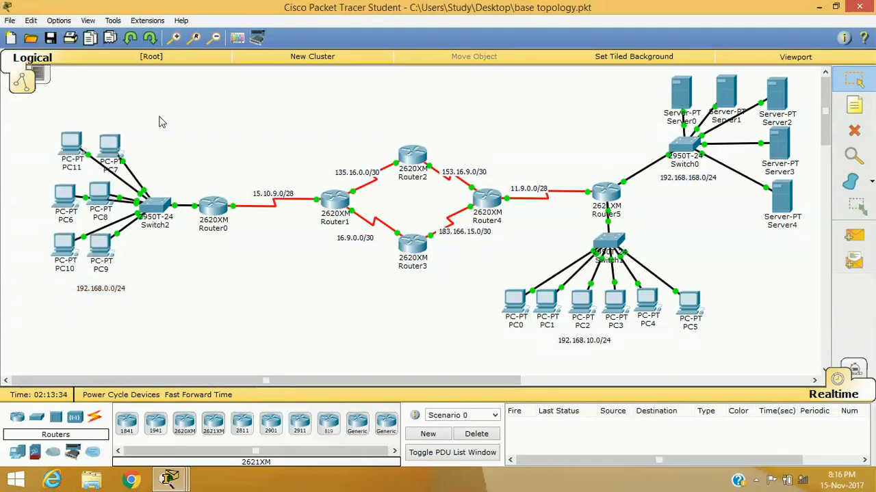
{"action": "left_click_drag", "start_coordinate": [159, 116], "coordinate": [60, 327]}
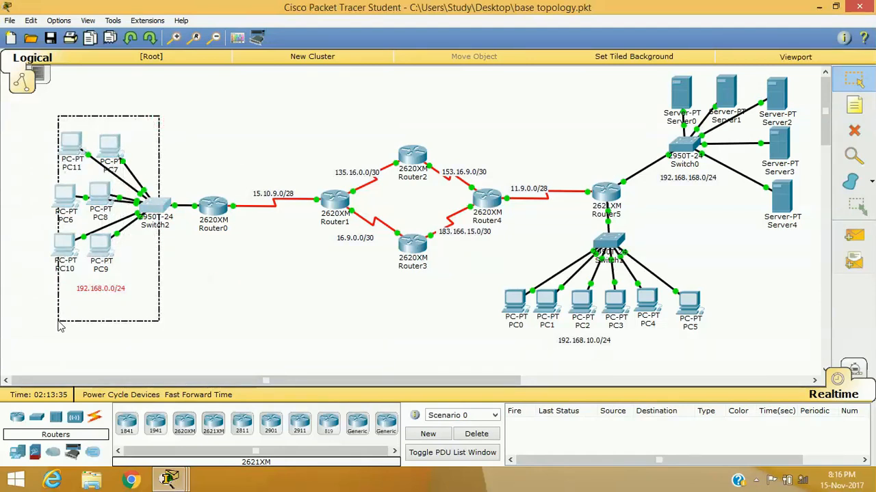
{"action": "left_click", "coordinate": [132, 281]}
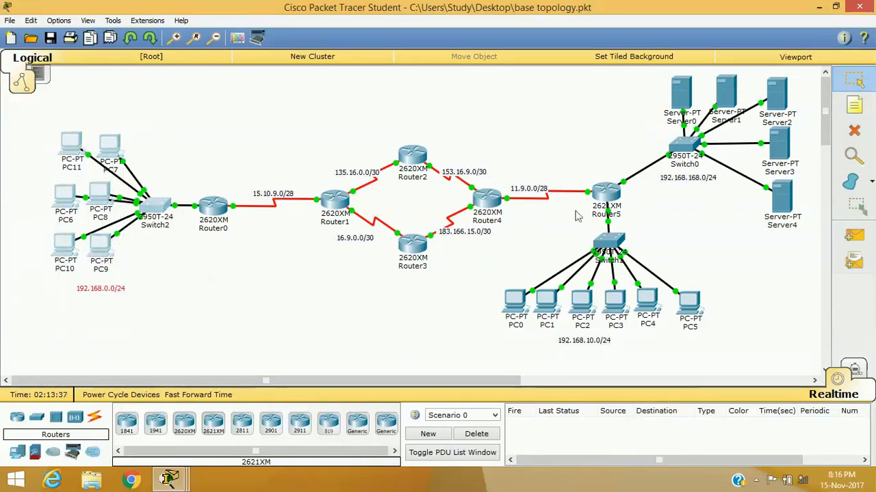
Open Router5's CLI and enter global configuration mode
{"action": "left_click_drag", "start_coordinate": [559, 220], "coordinate": [572, 196]}
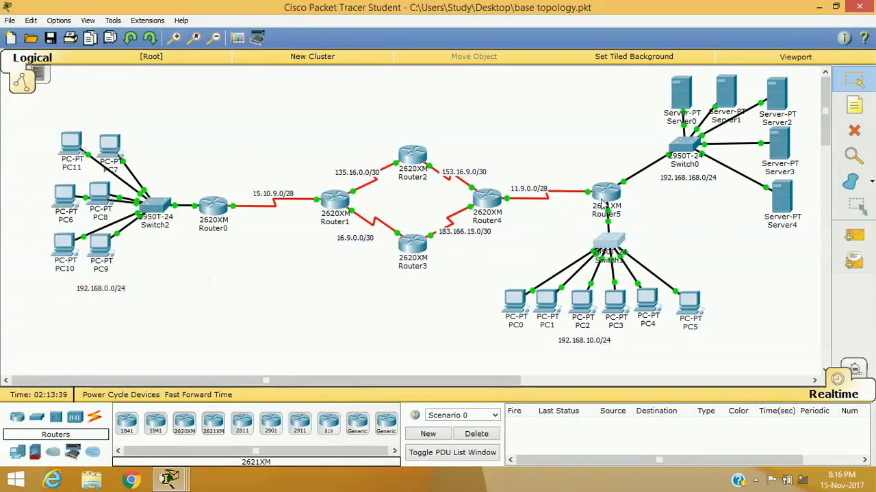
{"action": "left_click", "coordinate": [602, 202]}
{"action": "key", "text": "Return"}
{"action": "key", "text": "Return"}
{"action": "key", "text": "Return"}
{"action": "key", "text": "Return"}
{"action": "key", "text": "Return"}
{"action": "key", "text": "Return"}
{"action": "key", "text": "Return"}
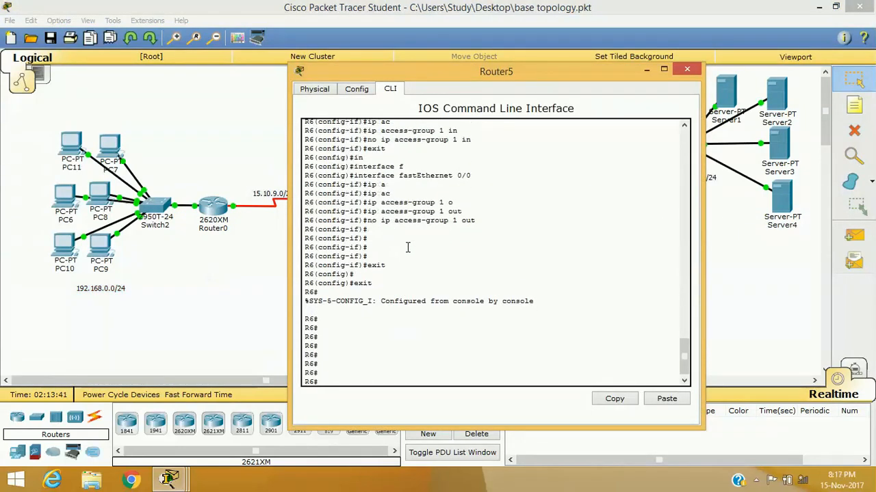
{"action": "type", "text": "conf"}
{"action": "key", "text": "Tab"}
{"action": "type", "text": "t"}
{"action": "key", "text": "Return"}
Create standard access list 2 on Router5 denying network 192.168.0.0 with wildcard mask 0.0.0.255
{"action": "type", "text": "a"}
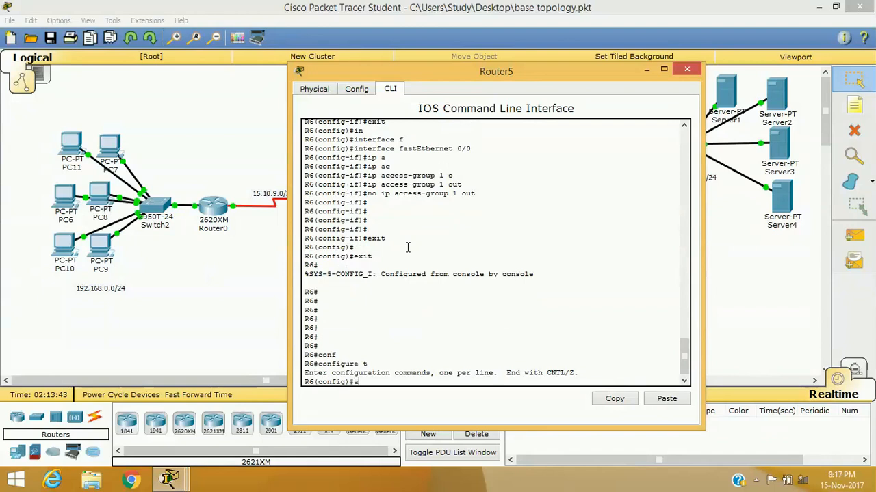
{"action": "type", "text": "c"}
{"action": "key", "text": "Tab"}
{"action": "type", "text": "2 d"}
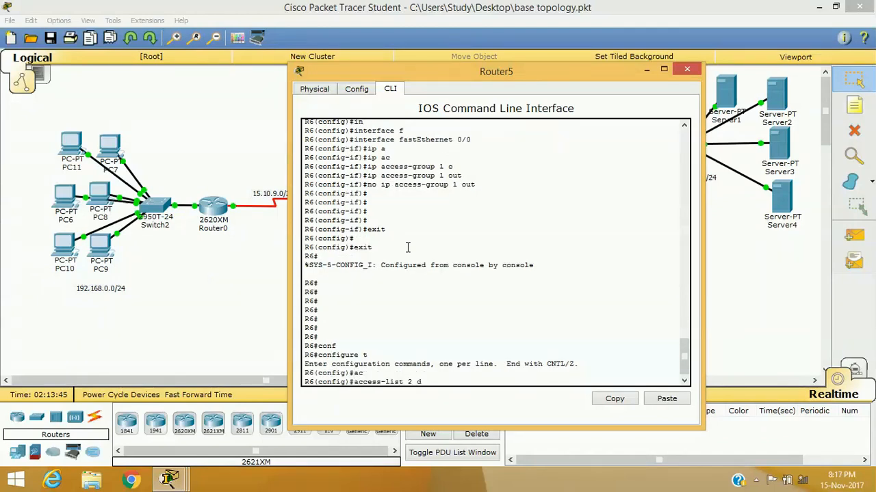
{"action": "type", "text": "e"}
{"action": "key", "text": "Tab"}
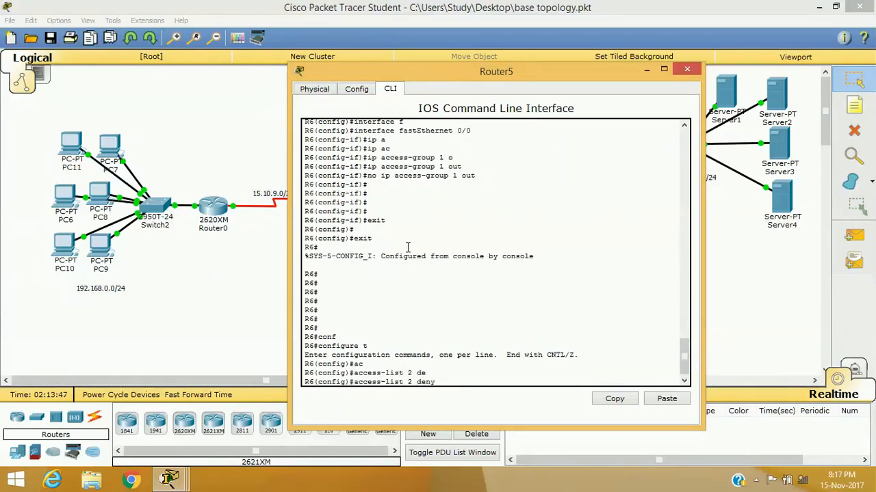
{"action": "type", "text": "192.168.0.0 0.0.0.255"}
{"action": "left_click_drag", "start_coordinate": [491, 381], "coordinate": [537, 383]}
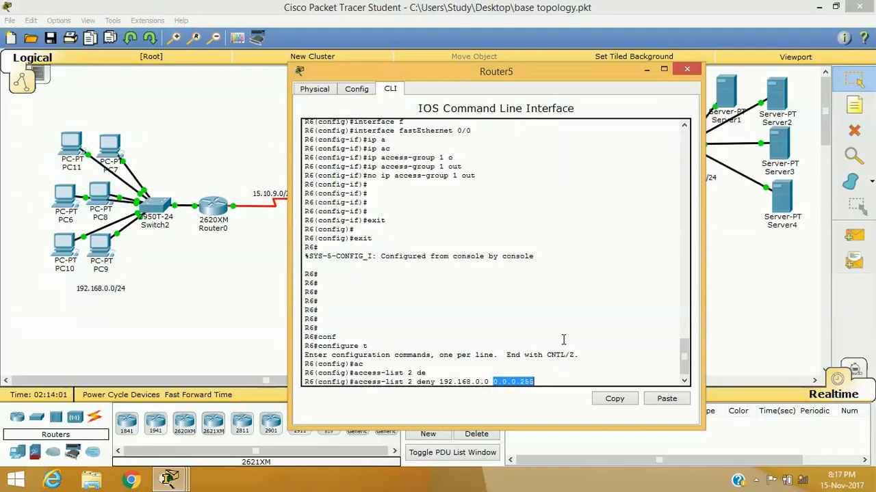
{"action": "left_click", "coordinate": [576, 310]}
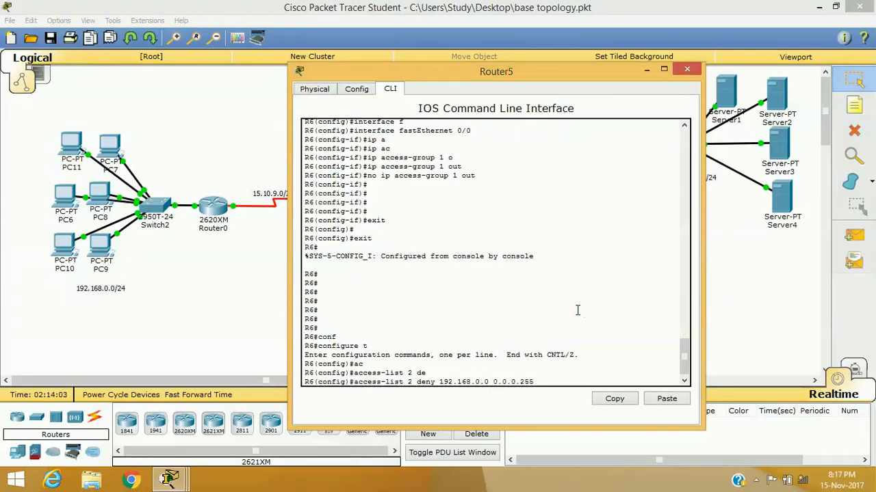
{"action": "key", "text": "Return"}
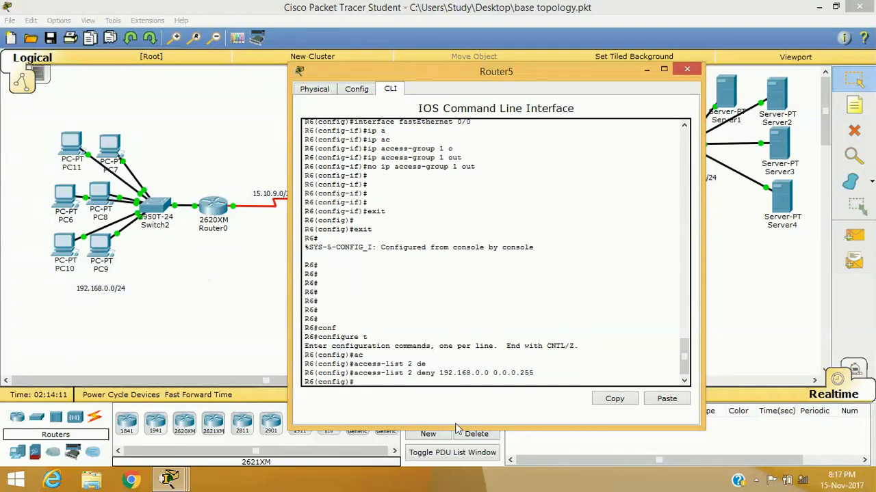
Examine the deny keyword, network address and wildcard mask in the access-list 2 command, and return to the topology
{"action": "left_click_drag", "start_coordinate": [417, 375], "coordinate": [441, 371]}
{"action": "left_click", "coordinate": [463, 384]}
{"action": "left_click_drag", "start_coordinate": [494, 373], "coordinate": [517, 370]}
{"action": "double_click", "coordinate": [419, 373]}
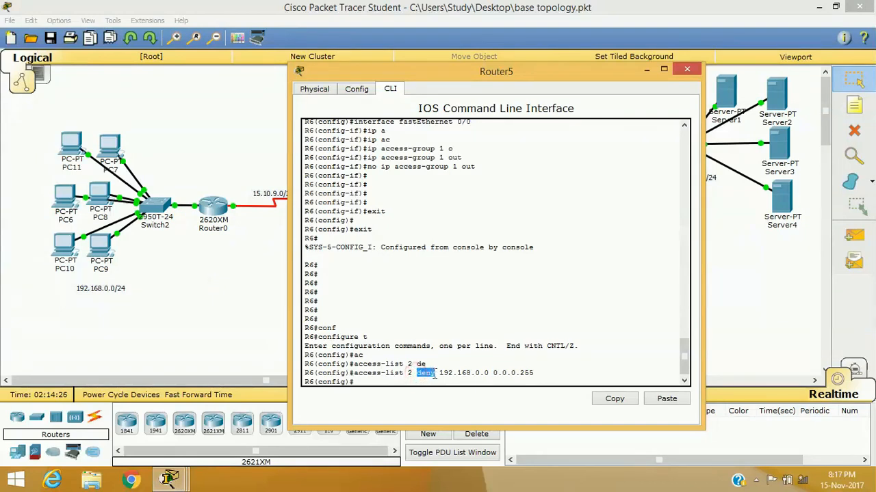
{"action": "left_click", "coordinate": [475, 345]}
{"action": "left_click_drag", "start_coordinate": [527, 373], "coordinate": [533, 370]}
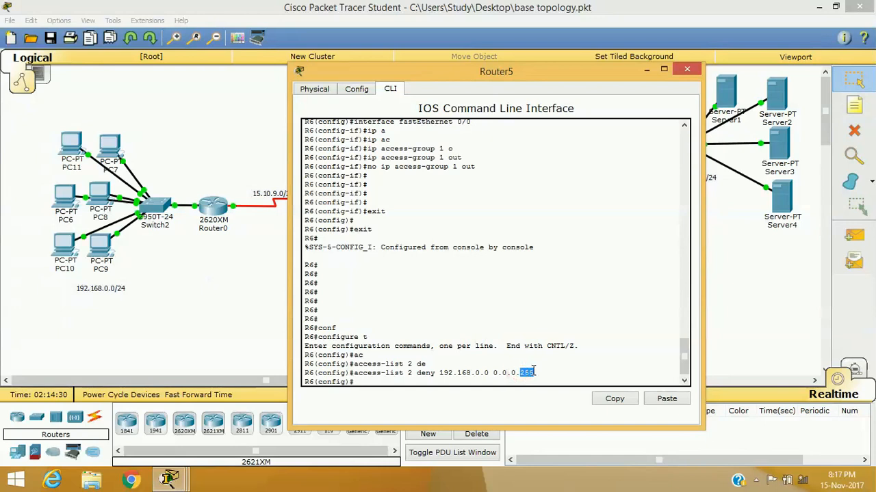
{"action": "double_click", "coordinate": [486, 373]}
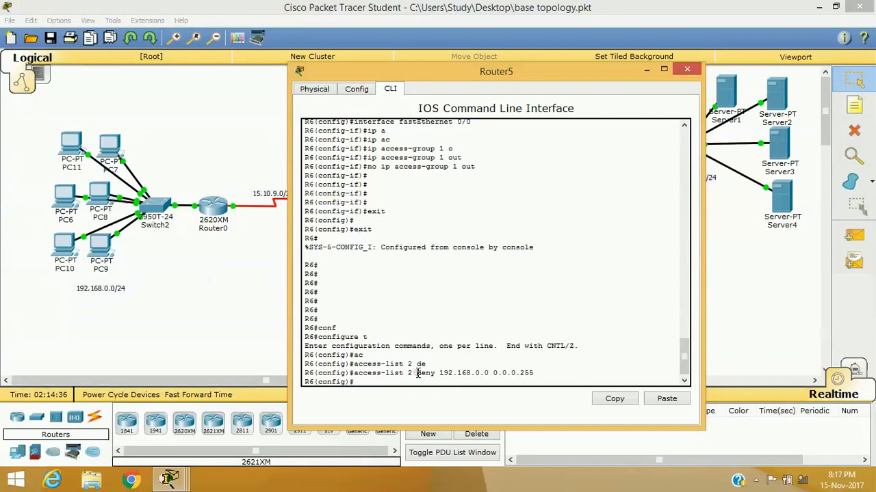
{"action": "left_click_drag", "start_coordinate": [417, 373], "coordinate": [436, 372]}
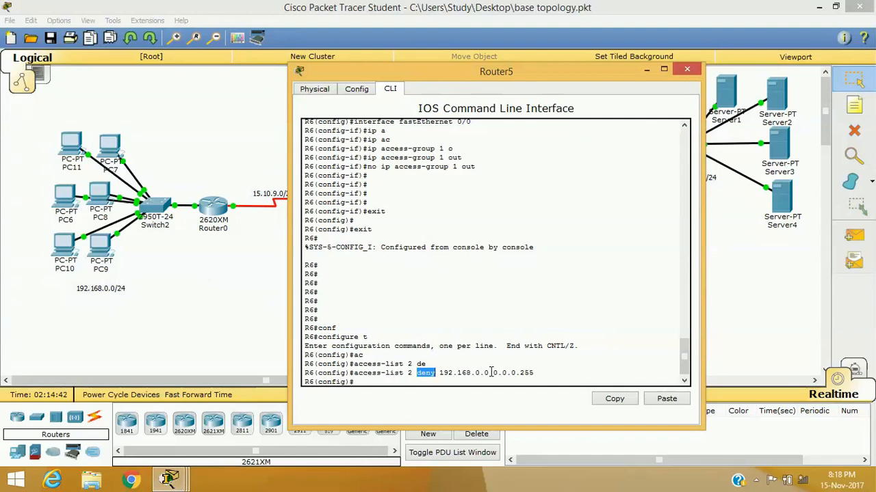
{"action": "left_click_drag", "start_coordinate": [492, 372], "coordinate": [533, 370]}
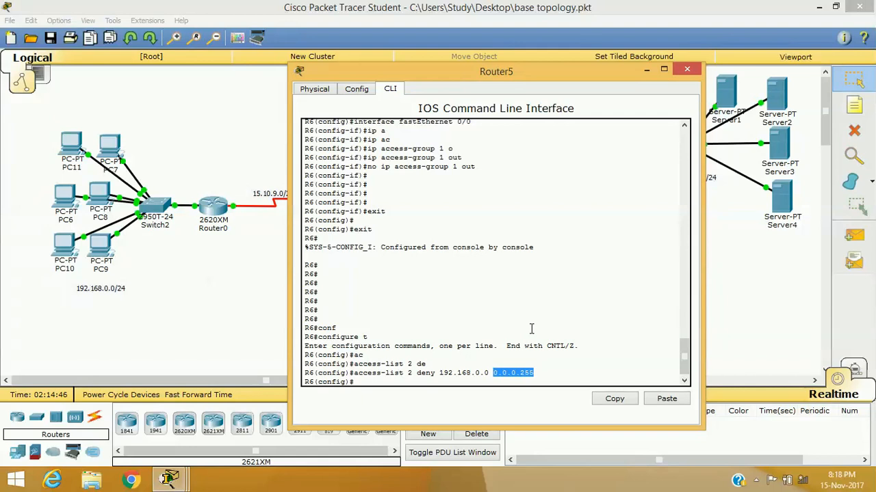
{"action": "left_click", "coordinate": [250, 292]}
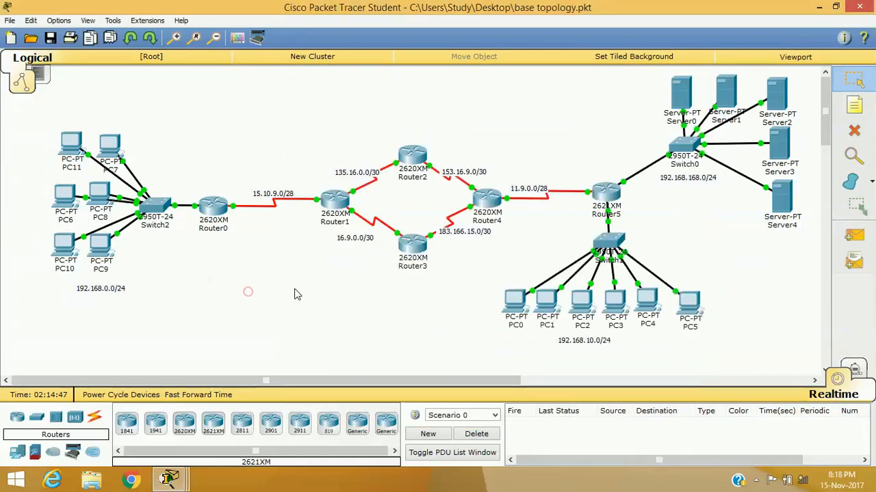
Place a note in the empty area below the 15.10.9.0/28 link containing the subnet mask 255.255.255.0
{"action": "left_click", "coordinate": [848, 109]}
{"action": "left_click", "coordinate": [260, 266]}
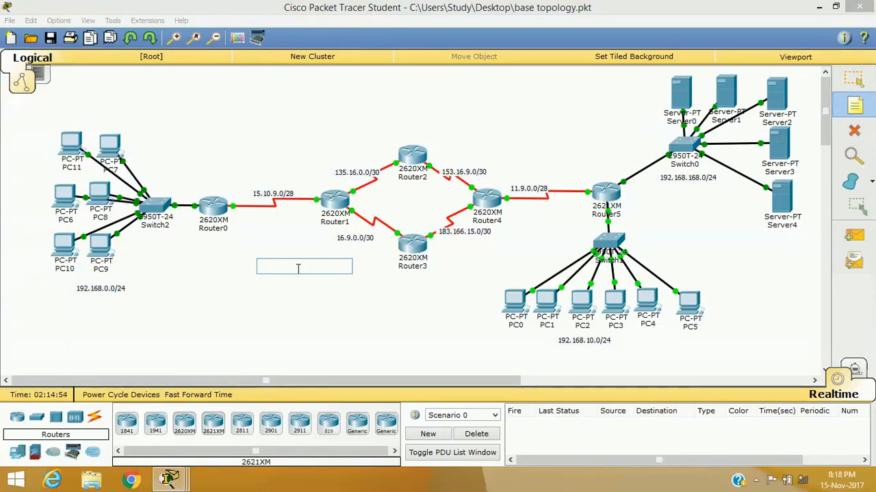
{"action": "type", "text": "2552"}
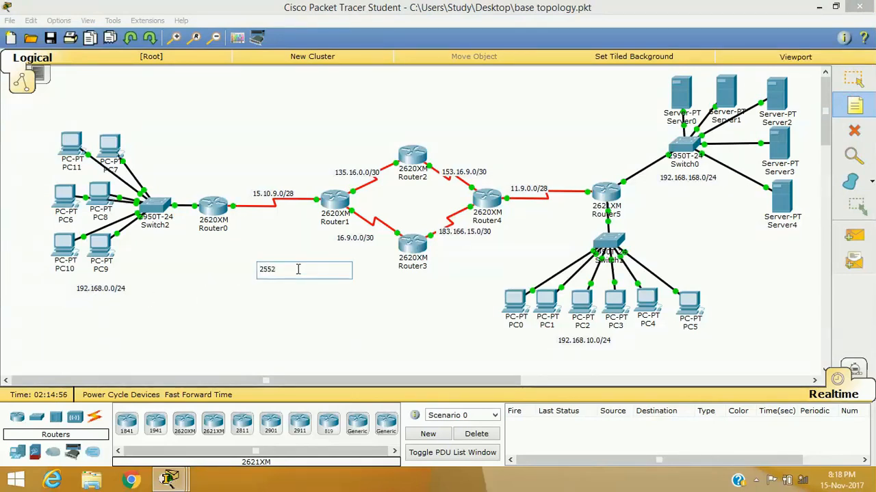
{"action": "key", "text": "BackSpace"}
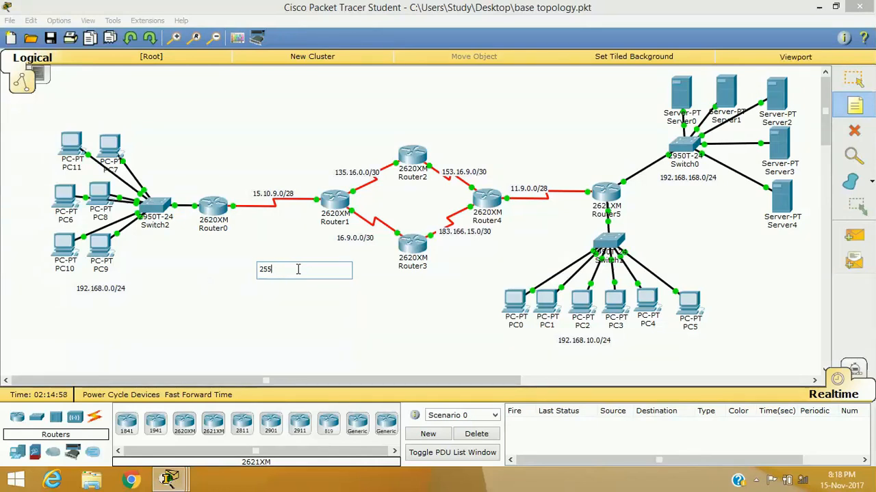
{"action": "type", "text": ".255.255.0"}
Insert a line reading 255.255.255.255 above the subnet mask in the note
{"action": "key", "text": "Left"}
{"action": "key", "text": "Left"}
{"action": "key", "text": "Left"}
{"action": "key", "text": "Left"}
{"action": "key", "text": "Left"}
{"action": "key", "text": "Left"}
{"action": "key", "text": "Left"}
{"action": "key", "text": "Left"}
{"action": "key", "text": "Left"}
{"action": "key", "text": "Left"}
{"action": "key", "text": "Left"}
{"action": "key", "text": "Return"}
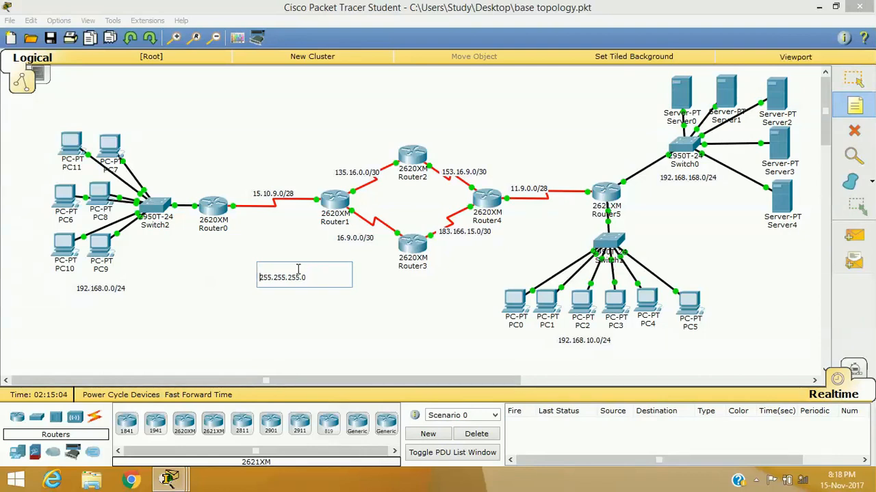
{"action": "type", "text": "255.255.255.255"}
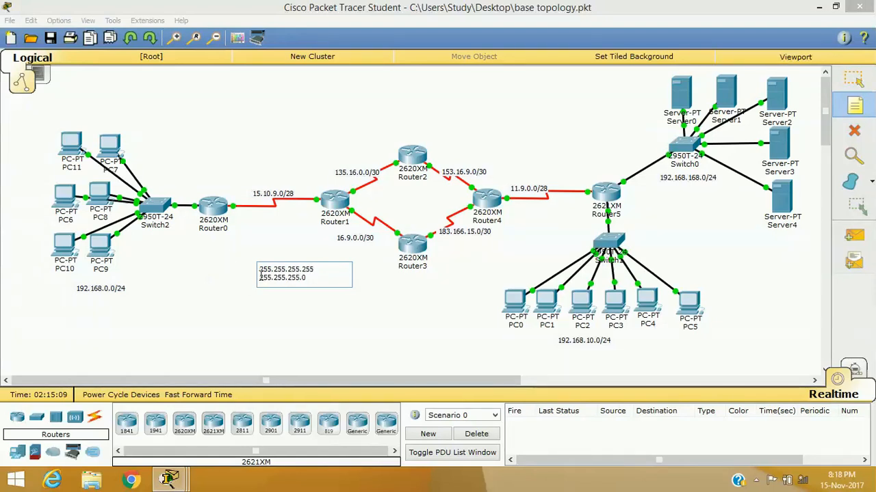
Add a minus sign before 255.255.255.0 in the note and write the resulting wildcard mask 0.0.0.255 on a line below
{"action": "left_click_drag", "start_coordinate": [320, 270], "coordinate": [259, 270]}
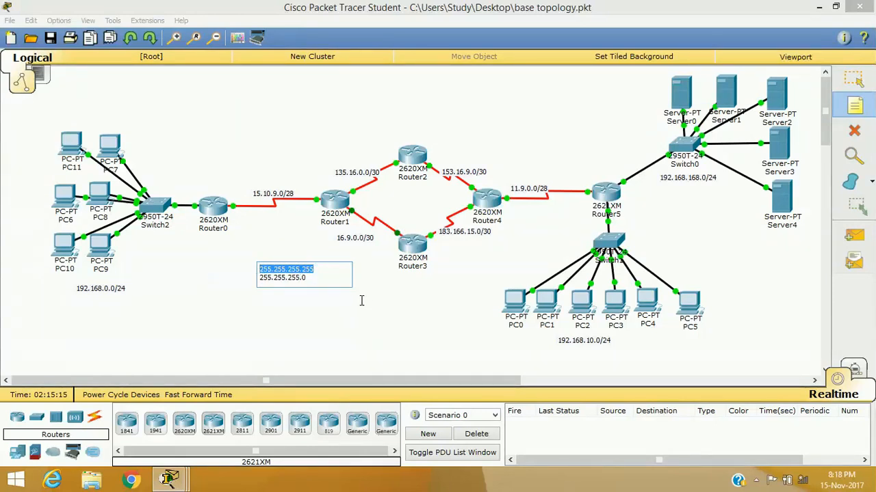
{"action": "left_click", "coordinate": [259, 277]}
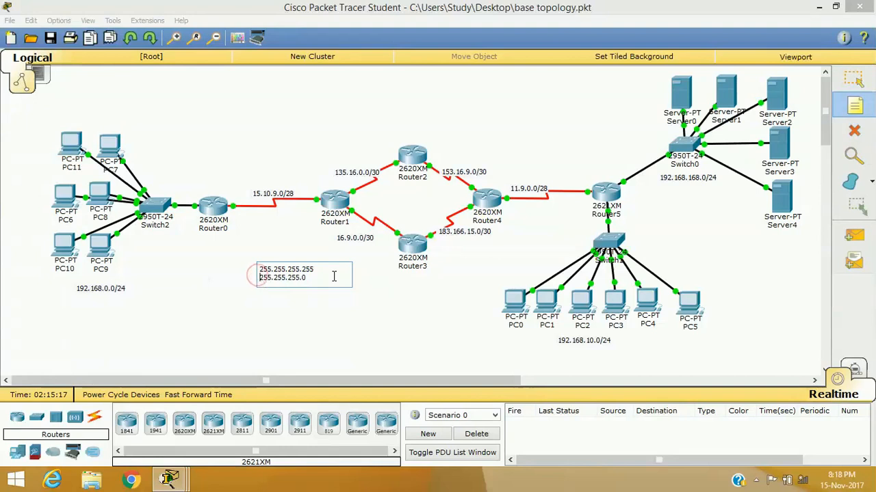
{"action": "type", "text": "-"}
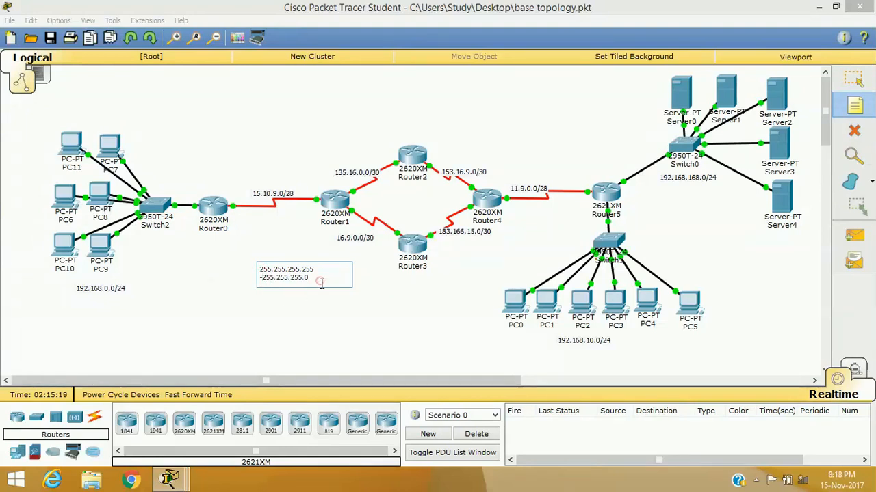
{"action": "key", "text": "Return"}
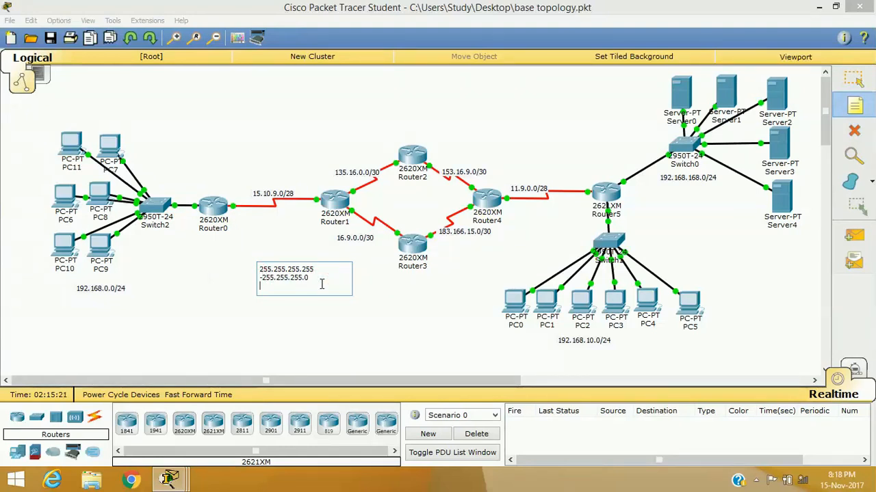
{"action": "type", "text": "255.255."}
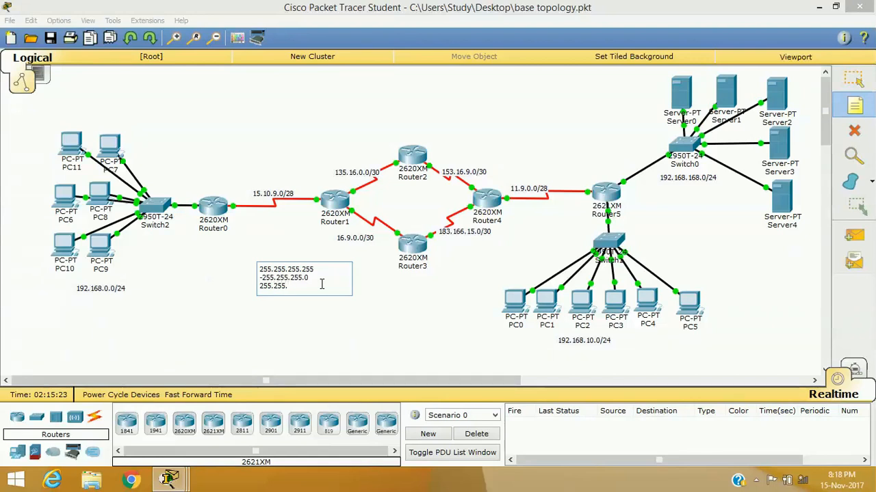
{"action": "key", "text": "BackSpace"}
{"action": "key", "text": "BackSpace"}
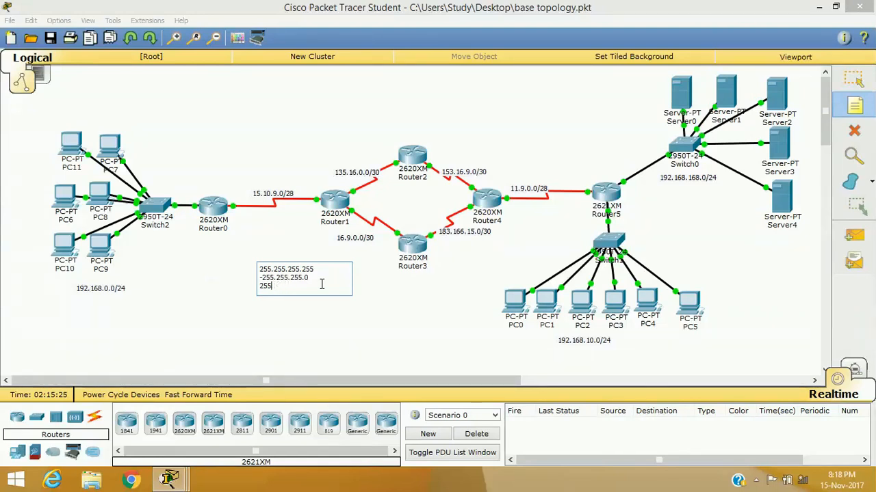
{"action": "key", "text": "BackSpace"}
{"action": "key", "text": "BackSpace"}
{"action": "key", "text": "BackSpace"}
{"action": "type", "text": "0.0.255"}
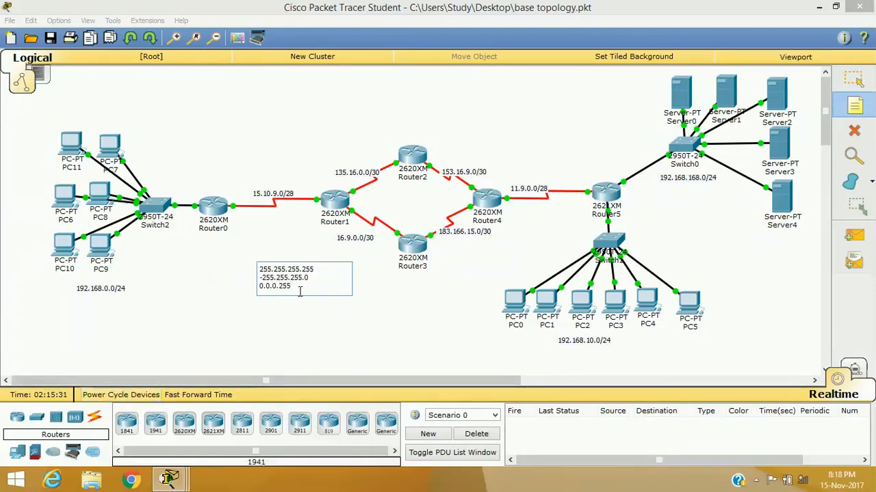
Review the wildcard mask subtraction in the note, comparing its three lines, and leave the note's text
{"action": "left_click_drag", "start_coordinate": [288, 286], "coordinate": [259, 286]}
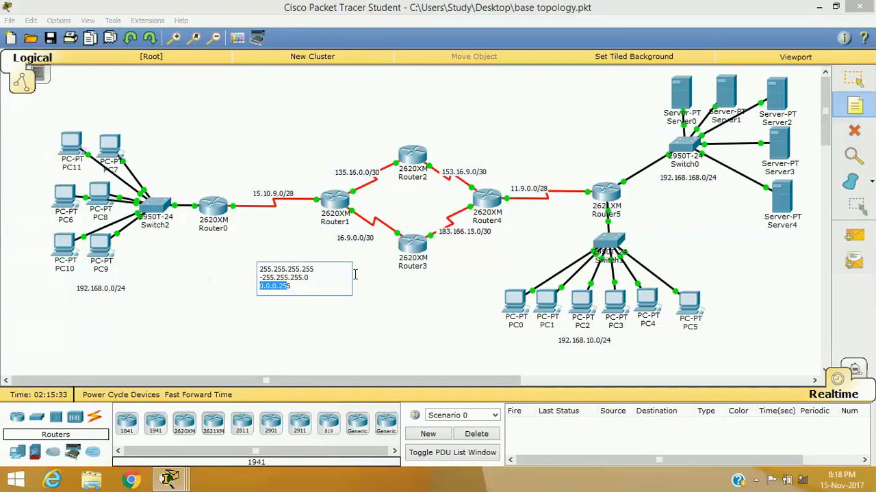
{"action": "left_click", "coordinate": [306, 289]}
{"action": "left_click", "coordinate": [259, 268]}
{"action": "left_click_drag", "start_coordinate": [291, 286], "coordinate": [311, 278]}
{"action": "left_click", "coordinate": [169, 480]}
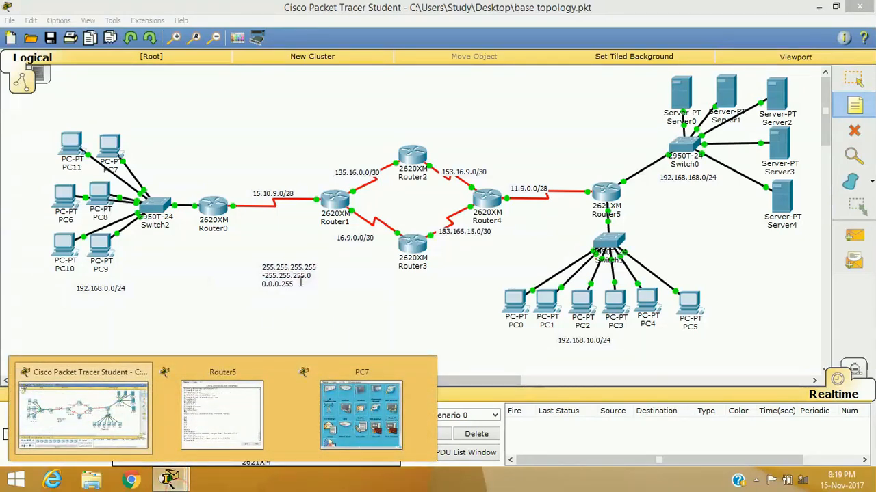
{"action": "left_click", "coordinate": [300, 282]}
{"action": "left_click", "coordinate": [270, 311]}
{"action": "left_click", "coordinate": [255, 263]}
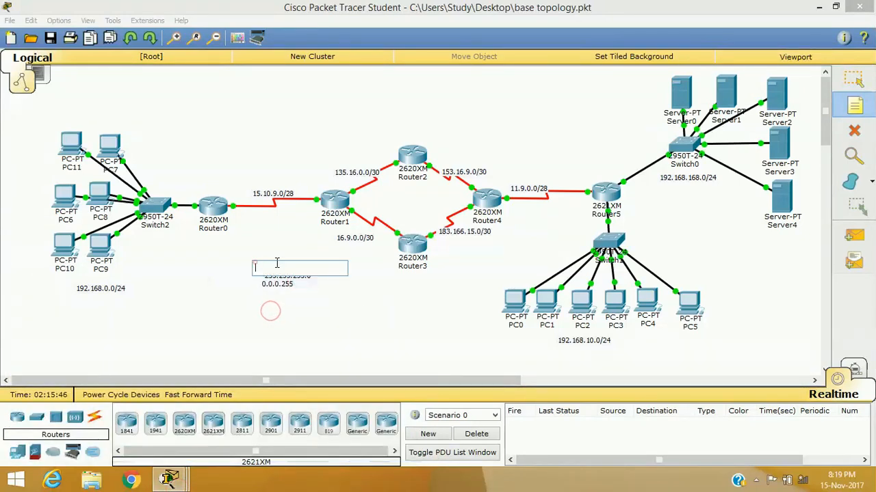
{"action": "left_click", "coordinate": [311, 301]}
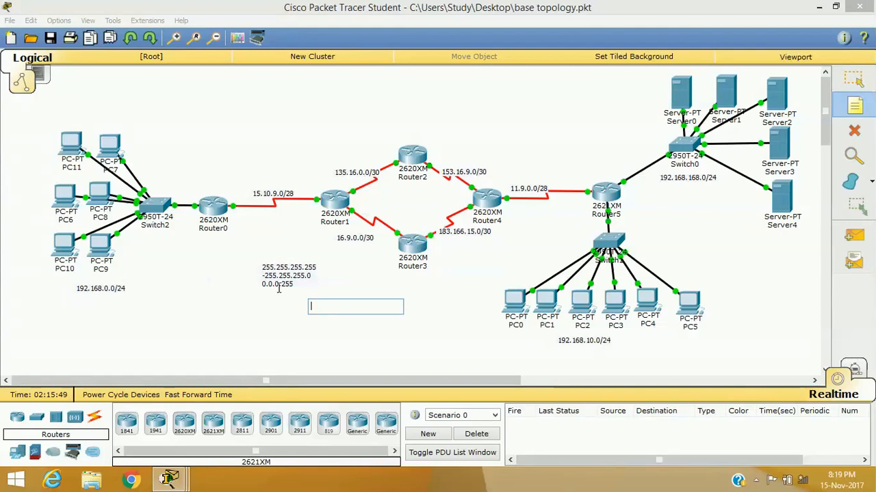
{"action": "left_click", "coordinate": [301, 288]}
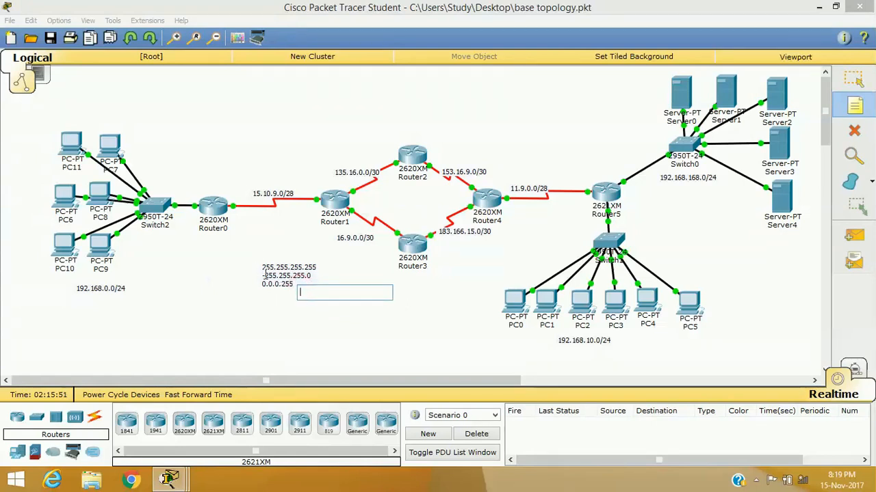
{"action": "left_click", "coordinate": [257, 270]}
{"action": "left_click", "coordinate": [327, 316]}
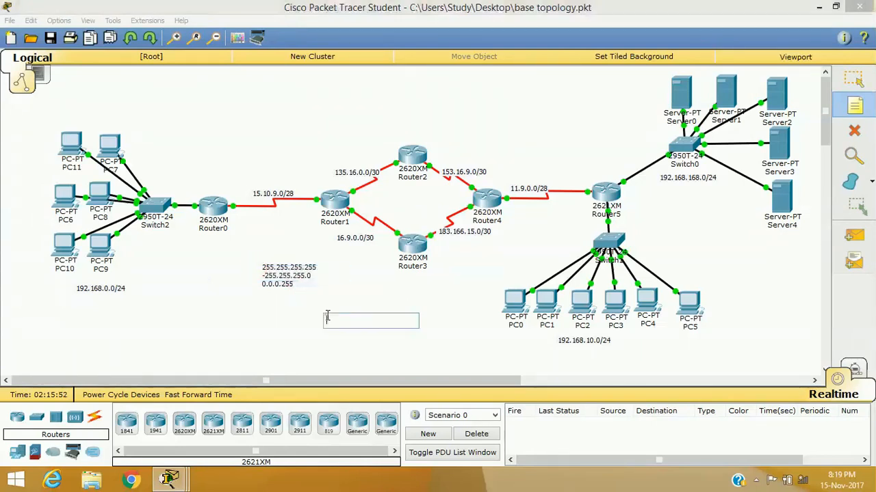
{"action": "left_click", "coordinate": [291, 270]}
{"action": "left_click", "coordinate": [284, 324]}
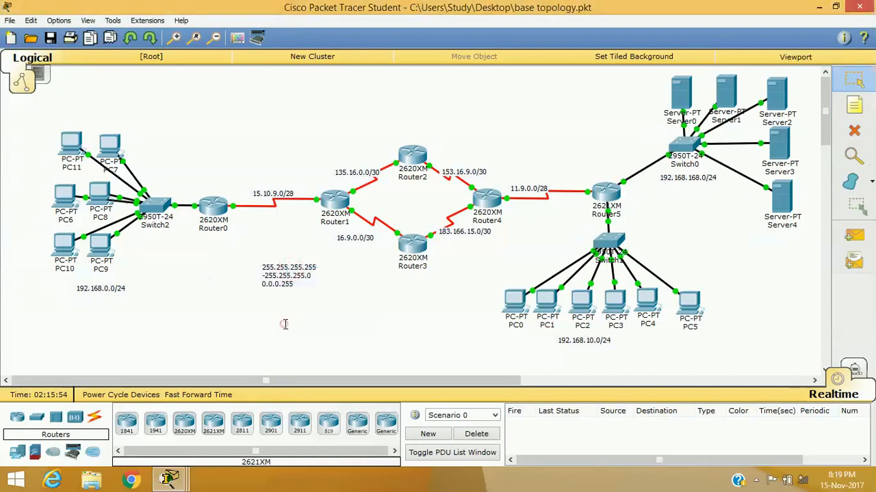
Delete all text of the wildcard mask calculation note to remove it from the topology
{"action": "double_click", "coordinate": [284, 270]}
{"action": "key", "text": "Delete"}
{"action": "key", "text": "Delete"}
{"action": "key", "text": "Delete"}
{"action": "key", "text": "Delete"}
{"action": "key", "text": "Delete"}
{"action": "key", "text": "Delete"}
{"action": "key", "text": "Delete"}
{"action": "key", "text": "Delete"}
{"action": "key", "text": "Delete"}
{"action": "key", "text": "Delete"}
{"action": "key", "text": "Delete"}
{"action": "key", "text": "Delete"}
{"action": "key", "text": "Delete"}
{"action": "key", "text": "Delete"}
{"action": "key", "text": "Delete"}
{"action": "key", "text": "Delete"}
{"action": "key", "text": "Delete"}
{"action": "key", "text": "Delete"}
{"action": "key", "text": "Delete"}
{"action": "key", "text": "Delete"}
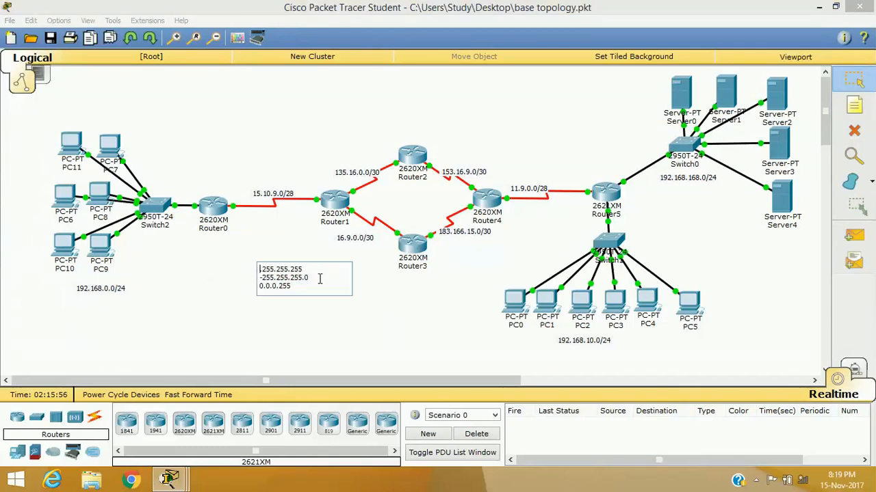
{"action": "left_click", "coordinate": [298, 357]}
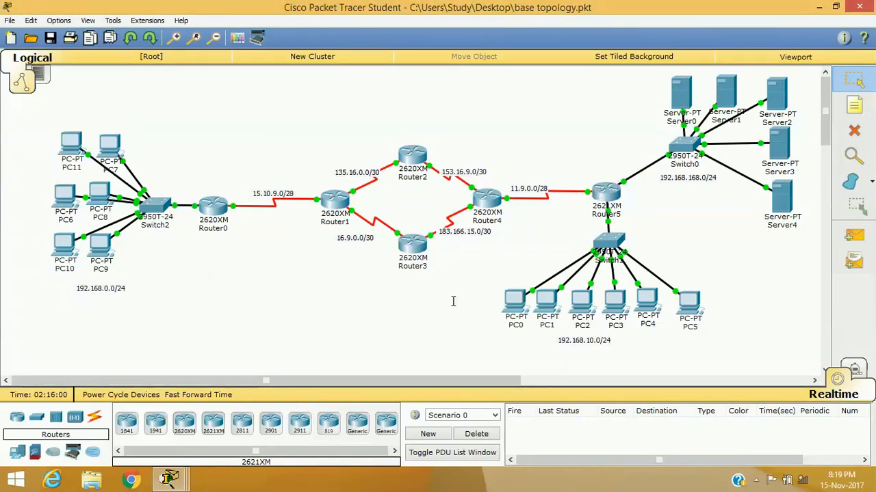
In Router5's console, add a permit any entry to access list 2 and exit global configuration mode
{"action": "mouse_move", "coordinate": [168, 480]}
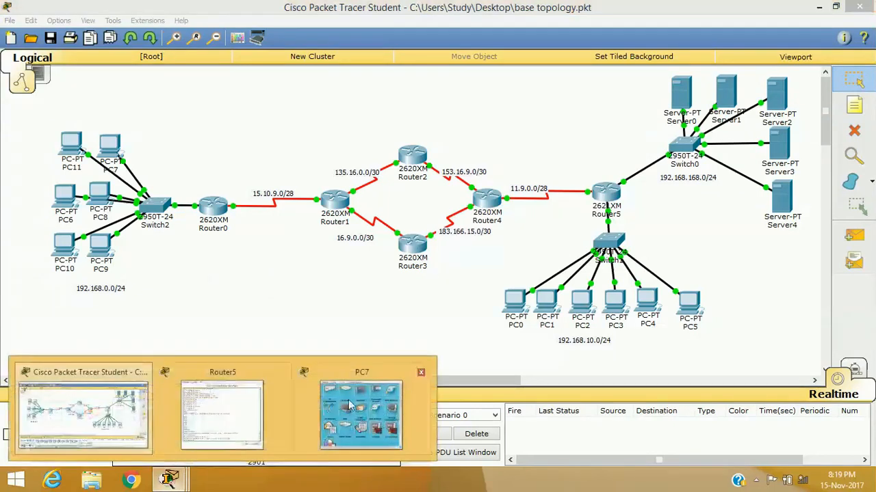
{"action": "left_click", "coordinate": [223, 414]}
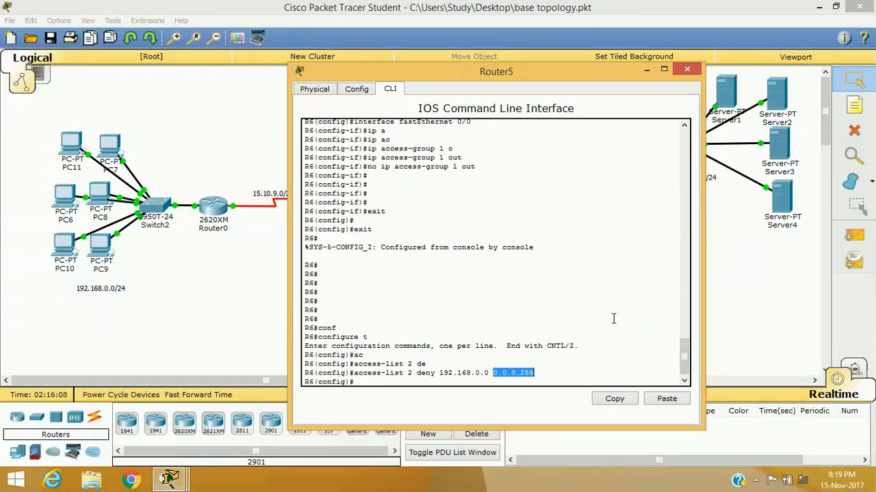
{"action": "left_click", "coordinate": [565, 360]}
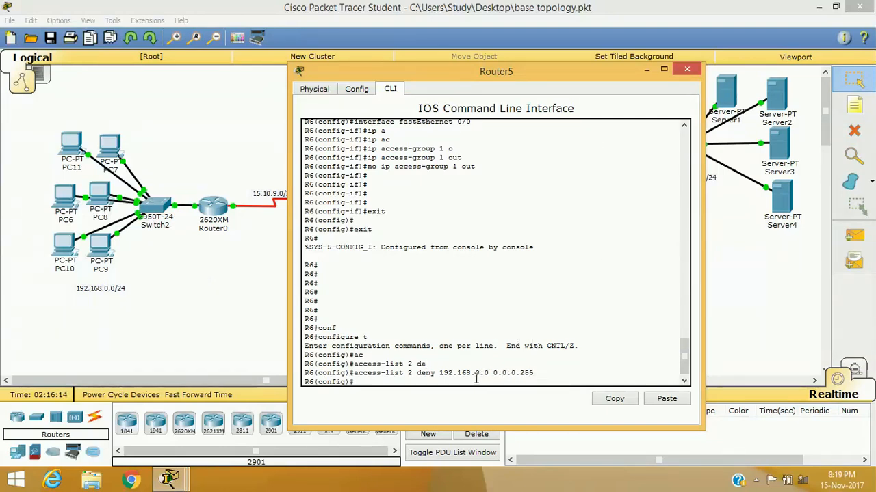
{"action": "left_click_drag", "start_coordinate": [480, 374], "coordinate": [440, 375]}
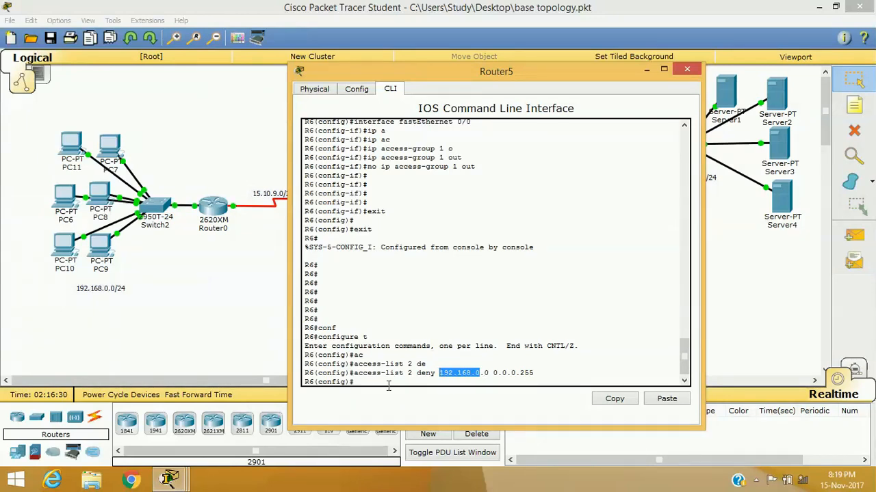
{"action": "left_click", "coordinate": [357, 382]}
{"action": "type", "text": "a"}
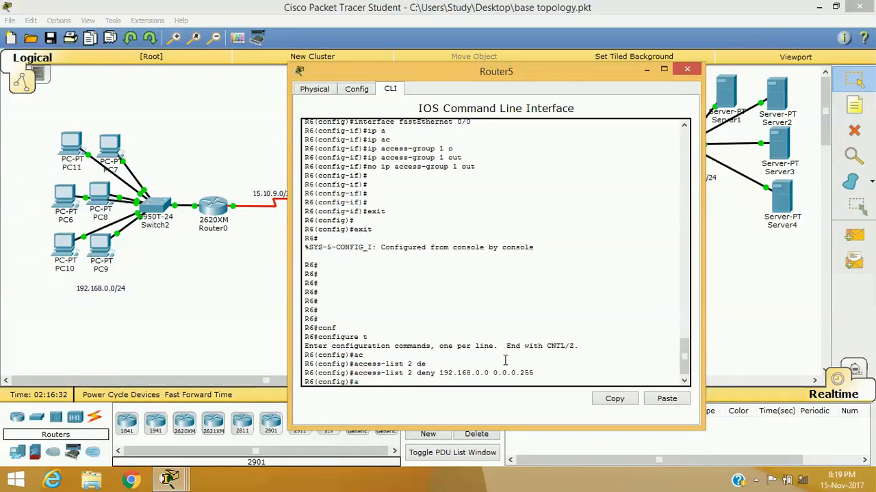
{"action": "type", "text": "c"}
{"action": "key", "text": "Tab"}
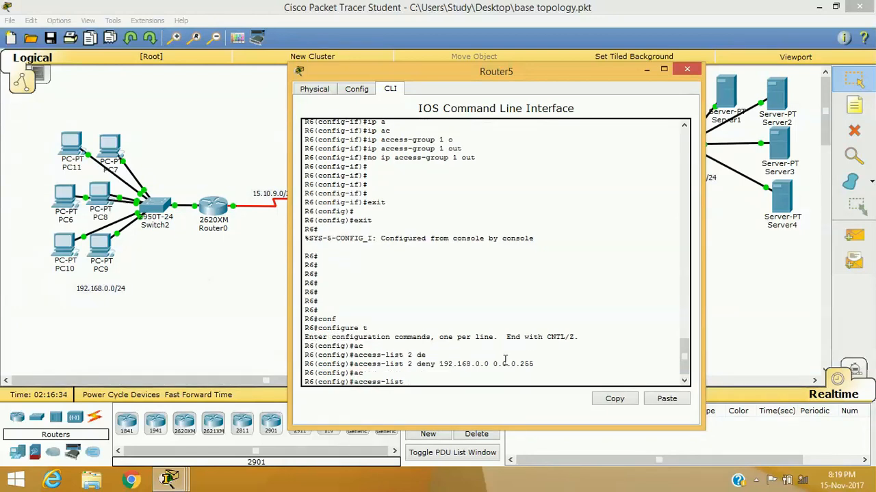
{"action": "type", "text": "2 p"}
{"action": "key", "text": "Tab"}
{"action": "type", "text": "an"}
{"action": "key", "text": "Tab"}
{"action": "key", "text": "Return"}
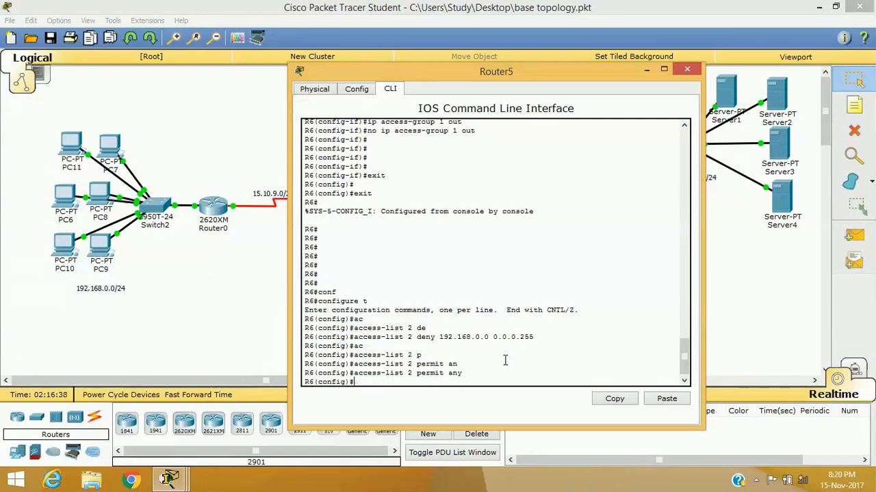
{"action": "type", "text": "exit"}
{"action": "key", "text": "Return"}
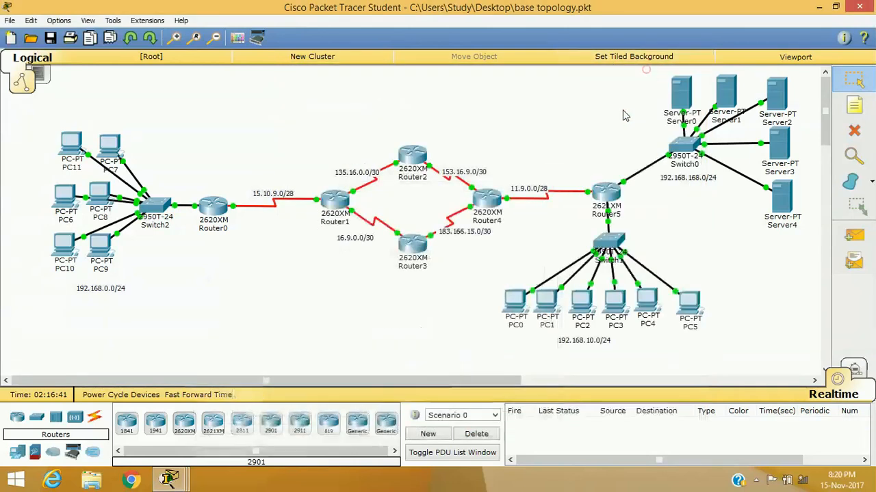
Examine the serial and LAN links around Router5 and the 192.168.10.0/24 PCs to decide where access list 2 applies
{"action": "left_click", "coordinate": [646, 69]}
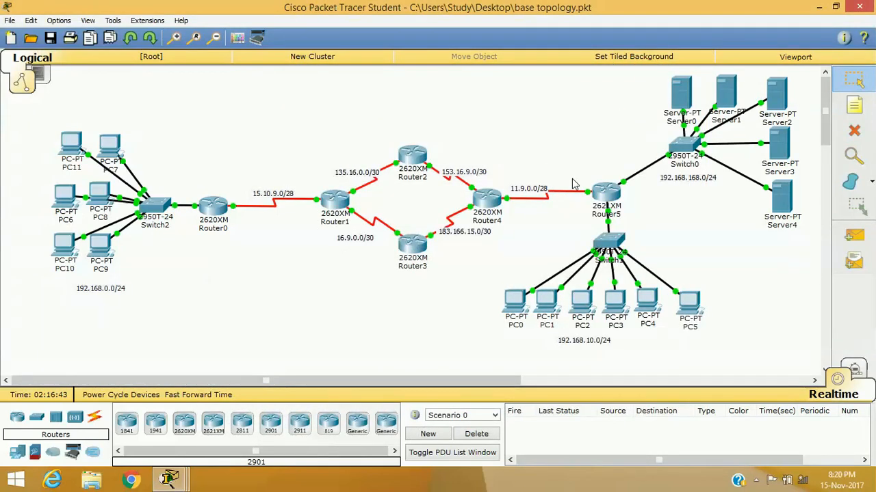
{"action": "left_click_drag", "start_coordinate": [573, 166], "coordinate": [575, 223]}
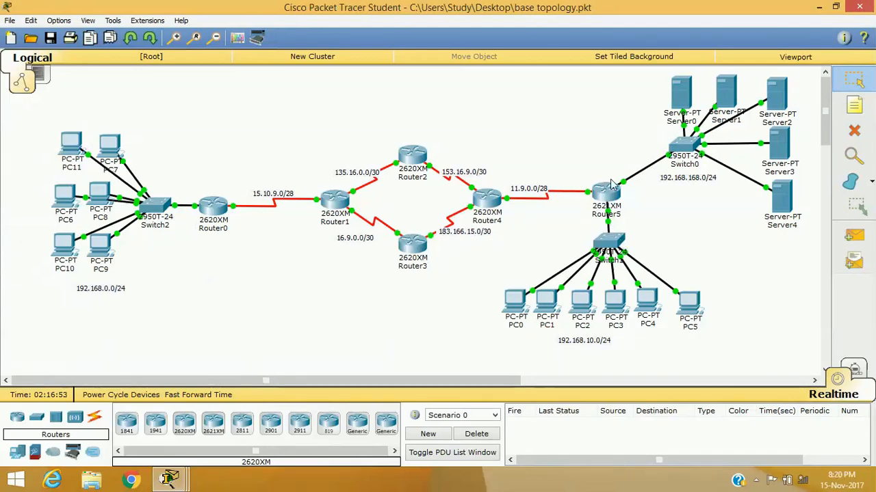
{"action": "left_click", "coordinate": [612, 152]}
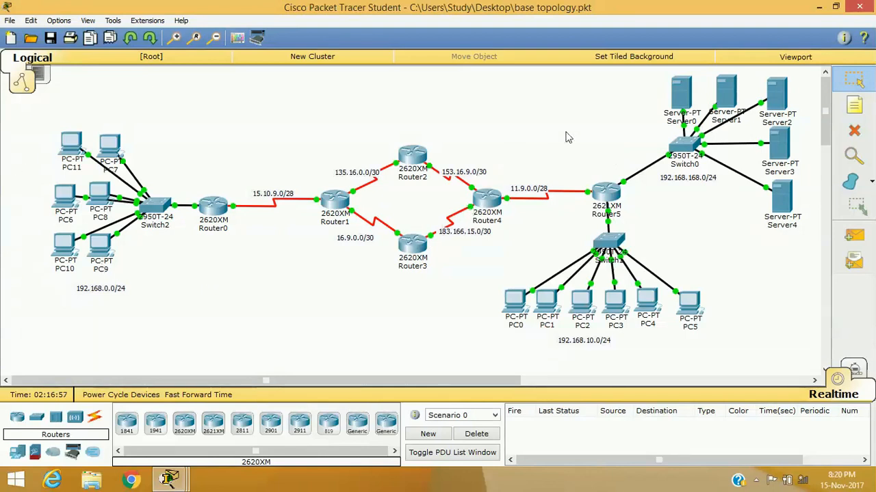
{"action": "left_click", "coordinate": [649, 125]}
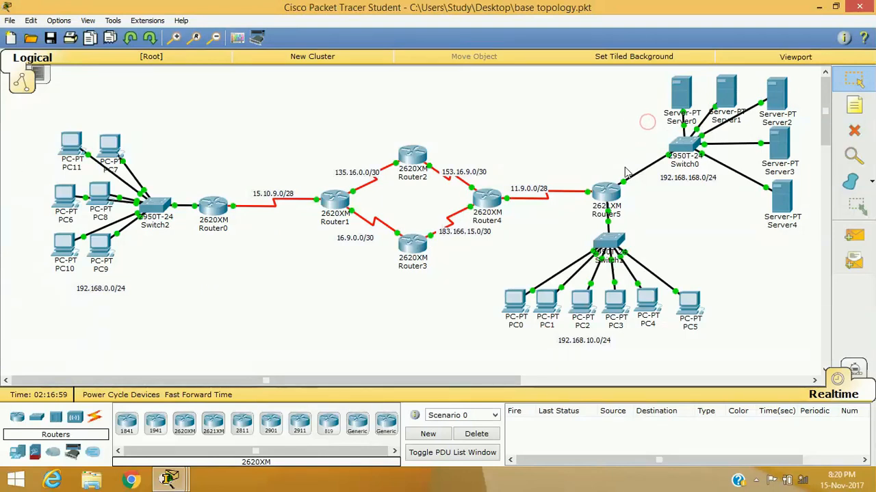
{"action": "left_click_drag", "start_coordinate": [456, 255], "coordinate": [766, 361]}
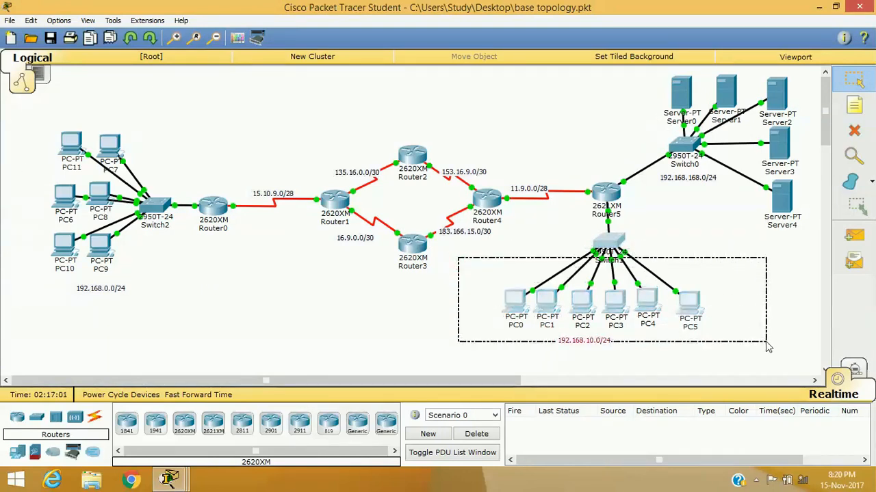
{"action": "left_click", "coordinate": [718, 235]}
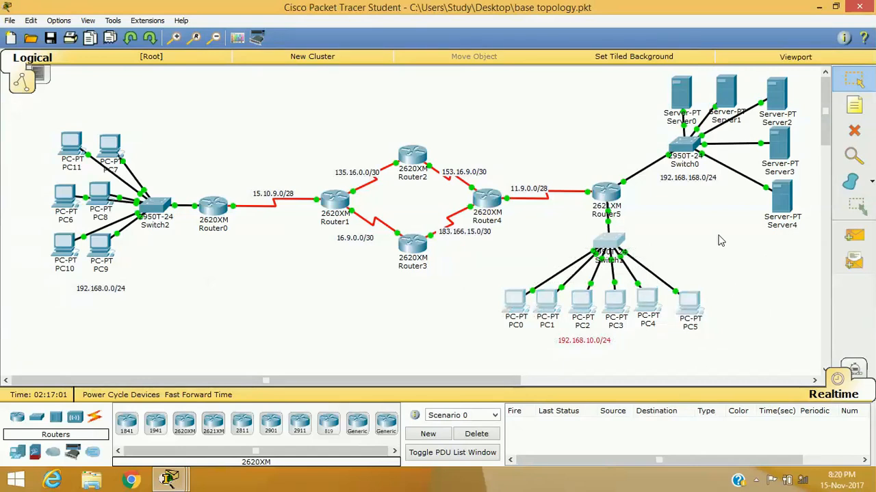
{"action": "left_click", "coordinate": [567, 215]}
{"action": "left_click", "coordinate": [614, 215]}
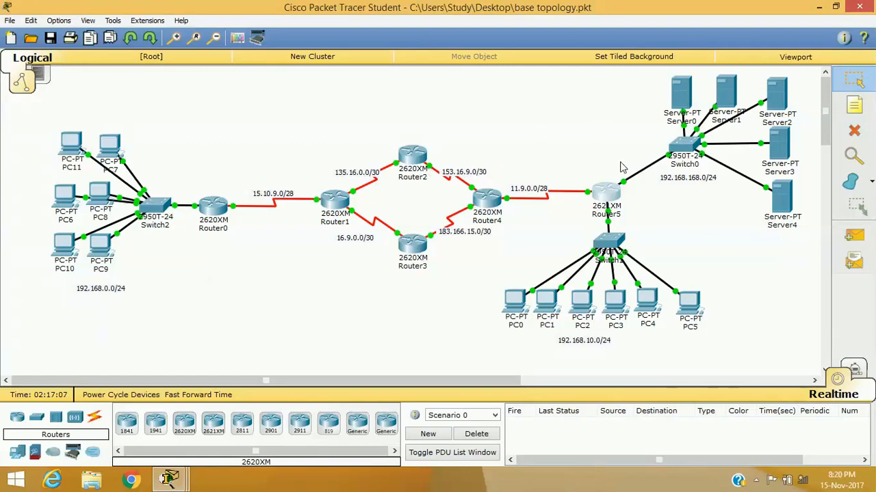
{"action": "left_click", "coordinate": [512, 248]}
{"action": "left_click_drag", "start_coordinate": [512, 248], "coordinate": [763, 347]}
{"action": "left_click", "coordinate": [546, 136]}
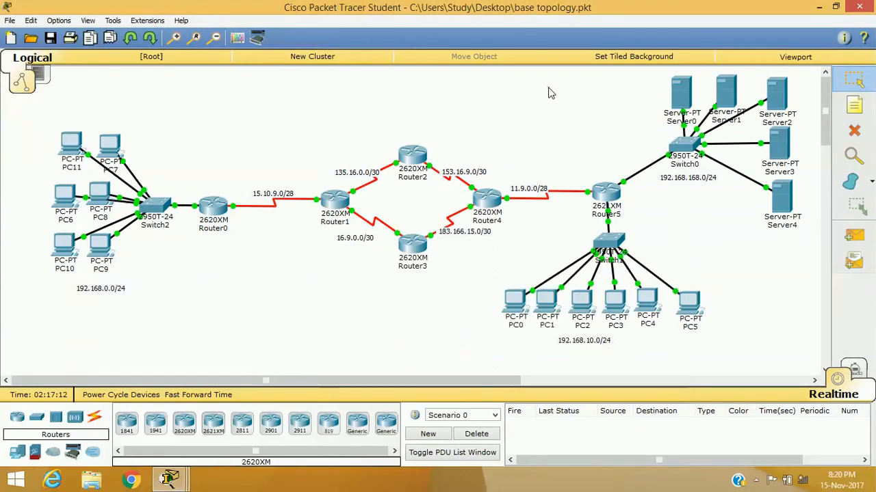
Reopen Router5's console and enter global configuration mode with configure t
{"action": "left_click", "coordinate": [607, 197]}
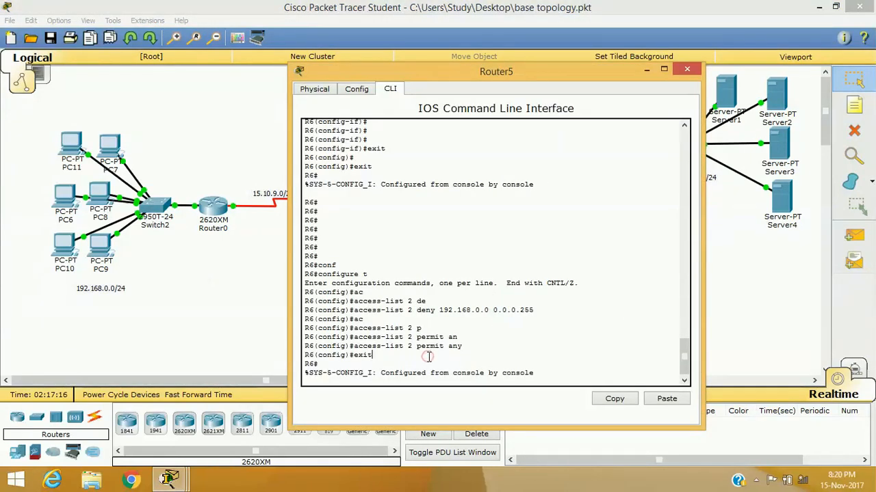
{"action": "key", "text": "Return"}
{"action": "key", "text": "Return"}
{"action": "key", "text": "Return"}
{"action": "key", "text": "Return"}
{"action": "type", "text": "conf"}
{"action": "key", "text": "Tab"}
{"action": "type", "text": "t"}
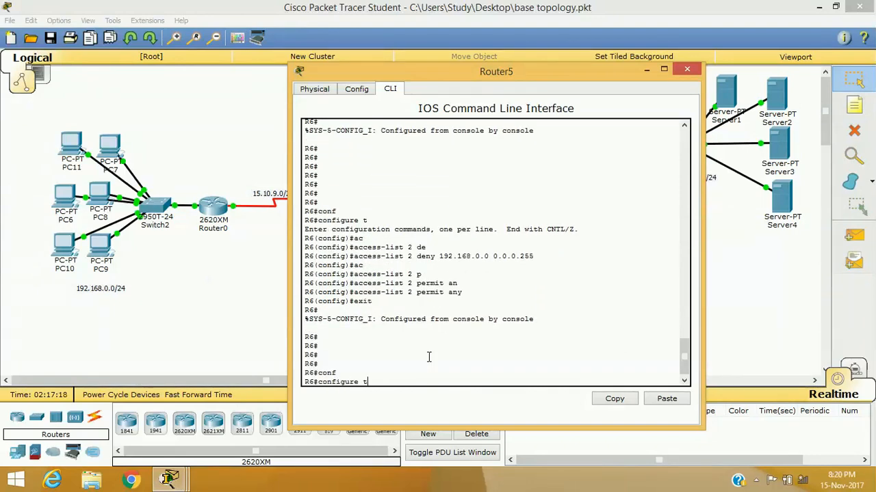
{"action": "key", "text": "Return"}
Enter interface configuration mode for serial 0/0 on Router5
{"action": "type", "text": "in"}
{"action": "key", "text": "Tab"}
{"action": "type", "text": "se"}
{"action": "key", "text": "Tab"}
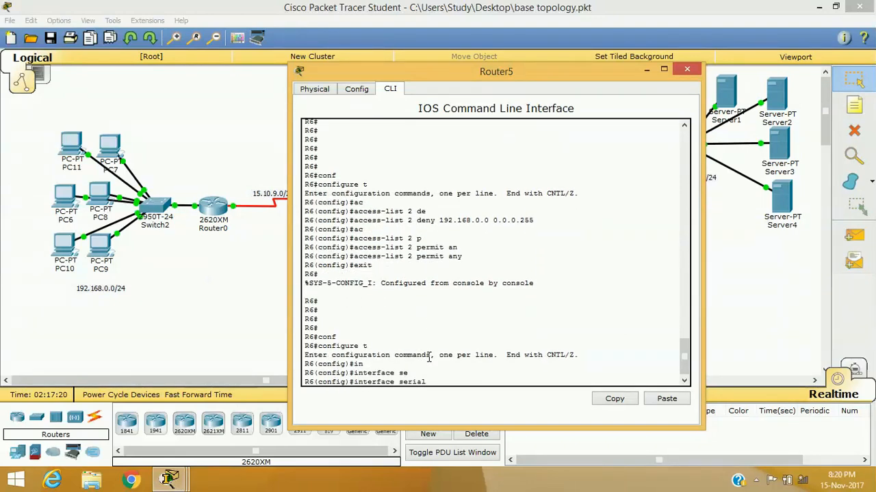
{"action": "type", "text": "0/0"}
{"action": "key", "text": "Return"}
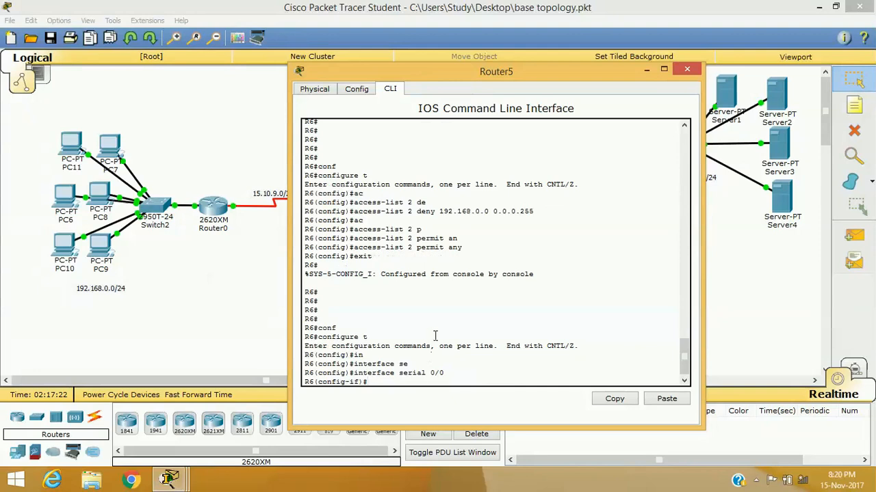
Apply access list 2 to the serial 0/0 interface in the inbound direction with ip access-group 2 in
{"action": "left_click_drag", "start_coordinate": [548, 72], "coordinate": [395, 78]}
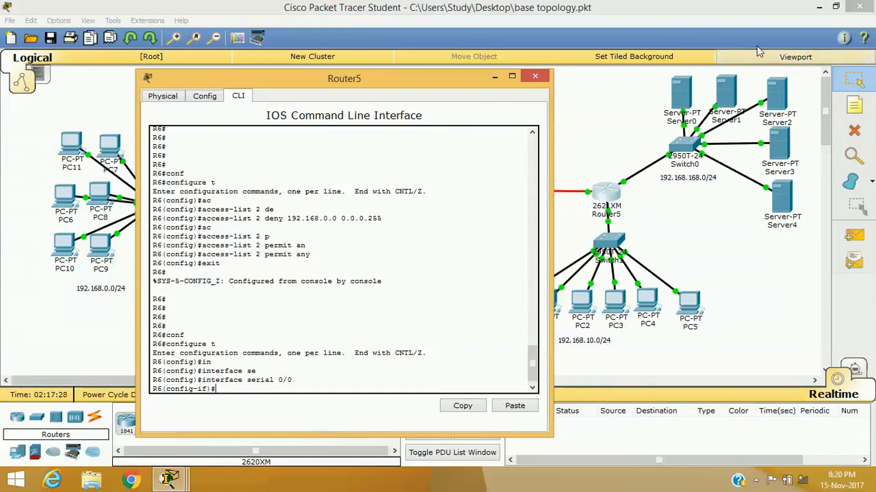
{"action": "type", "text": "ip a"}
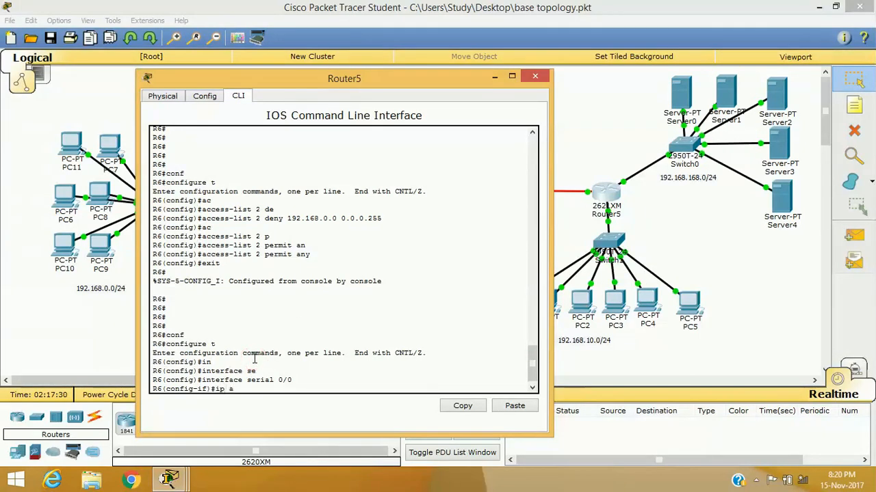
{"action": "key", "text": "Tab"}
{"action": "type", "text": "c"}
{"action": "key", "text": "Tab"}
{"action": "type", "text": "2 "}
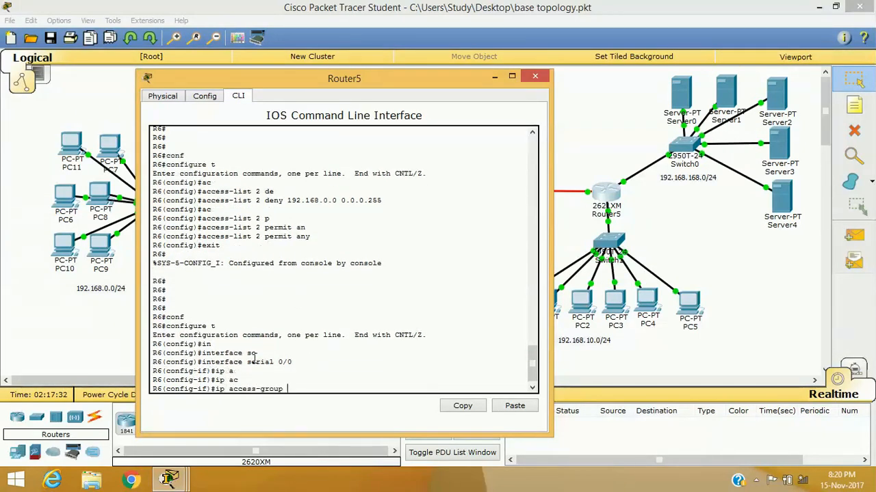
{"action": "type", "text": "o"}
{"action": "key", "text": "BackSpace"}
{"action": "type", "text": "in"}
{"action": "key", "text": "Tab"}
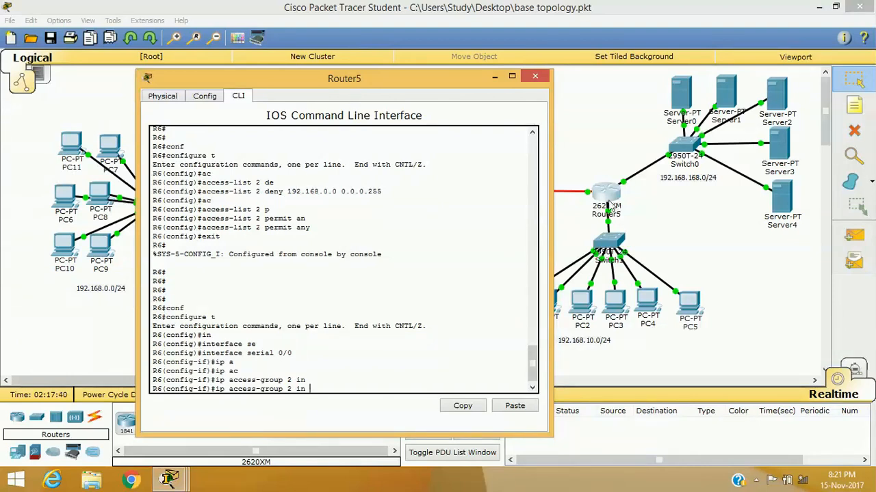
{"action": "key", "text": "Return"}
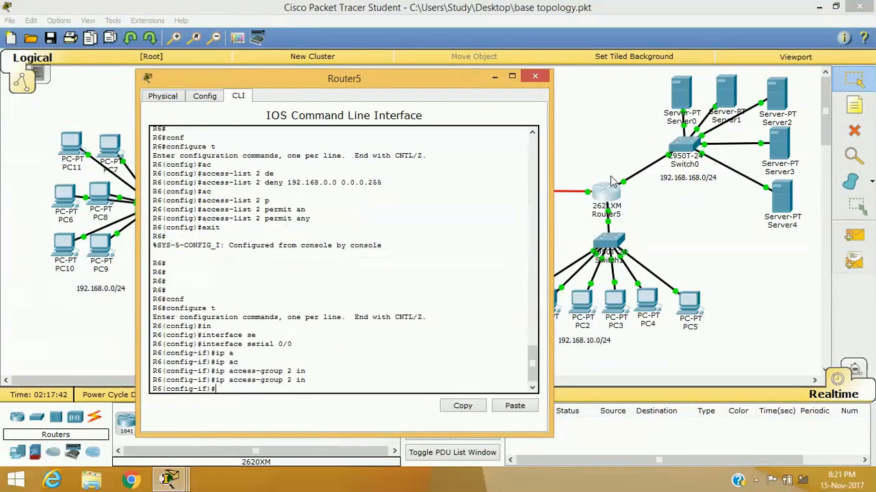
Ping 192.168.10.2 from PC11's Command Prompt to test the inbound access list
{"action": "left_click", "coordinate": [73, 149]}
{"action": "left_click", "coordinate": [506, 131]}
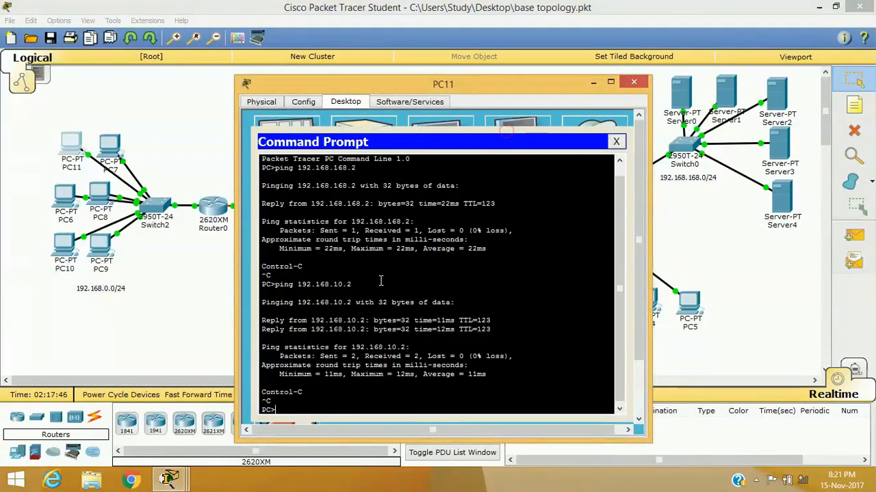
{"action": "key", "text": "Up"}
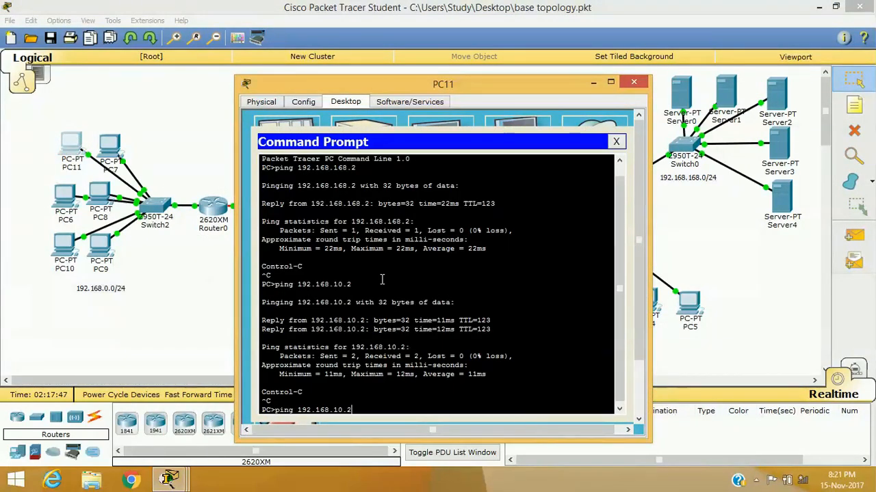
{"action": "key", "text": "Return"}
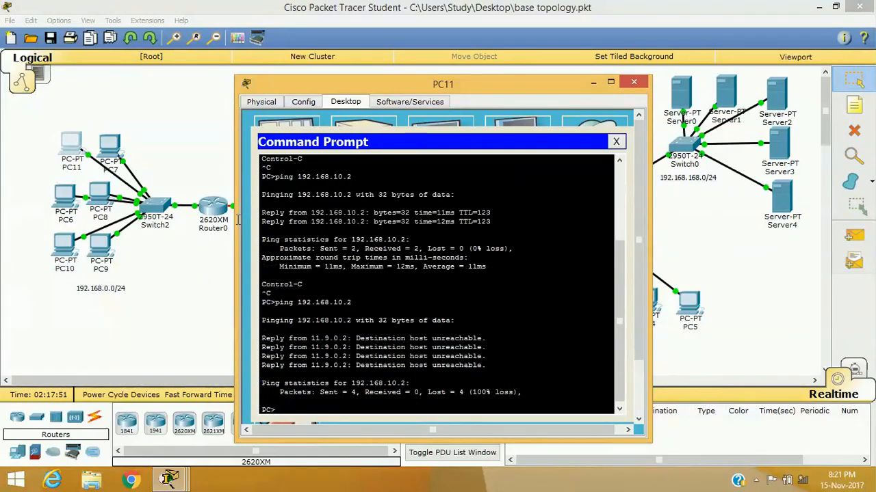
Ping 192.168.10.2 from PC8's Command Prompt and interrupt the ping before it completes
{"action": "left_click", "coordinate": [100, 195]}
{"action": "left_click", "coordinate": [352, 103]}
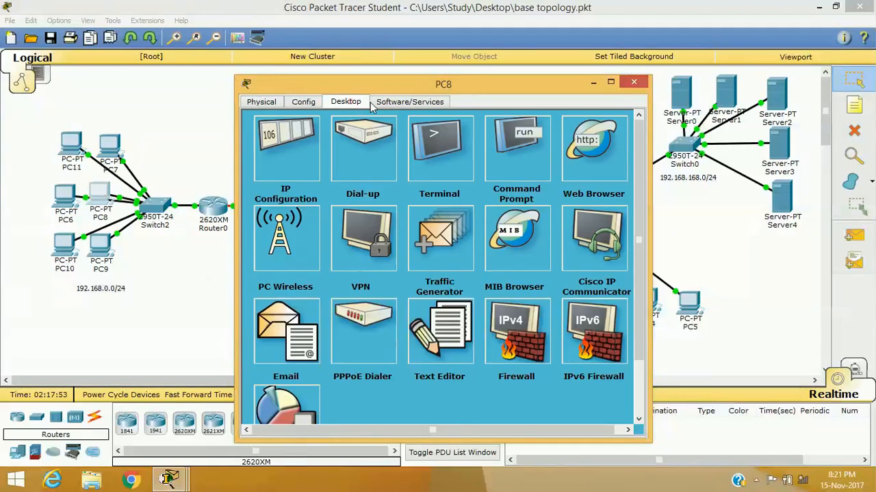
{"action": "left_click", "coordinate": [565, 147]}
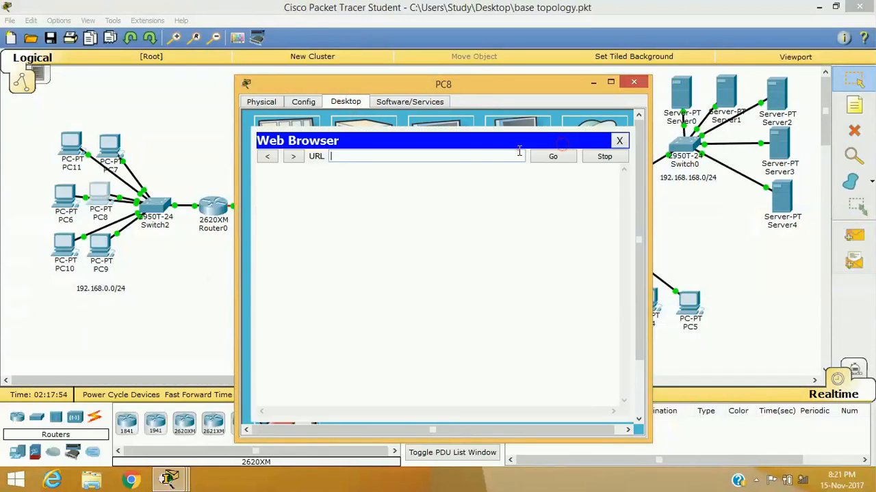
{"action": "left_click", "coordinate": [619, 140]}
{"action": "left_click", "coordinate": [516, 150]}
{"action": "left_click", "coordinate": [516, 146]}
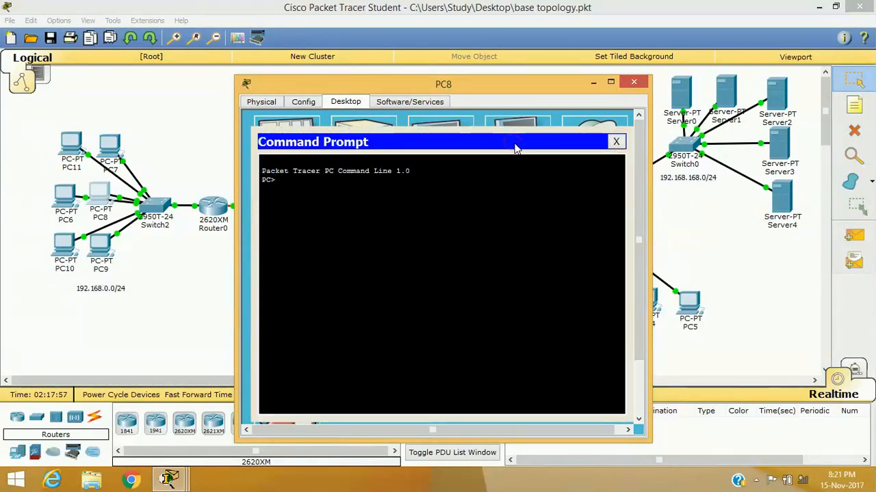
{"action": "type", "text": "ping 192.168"}
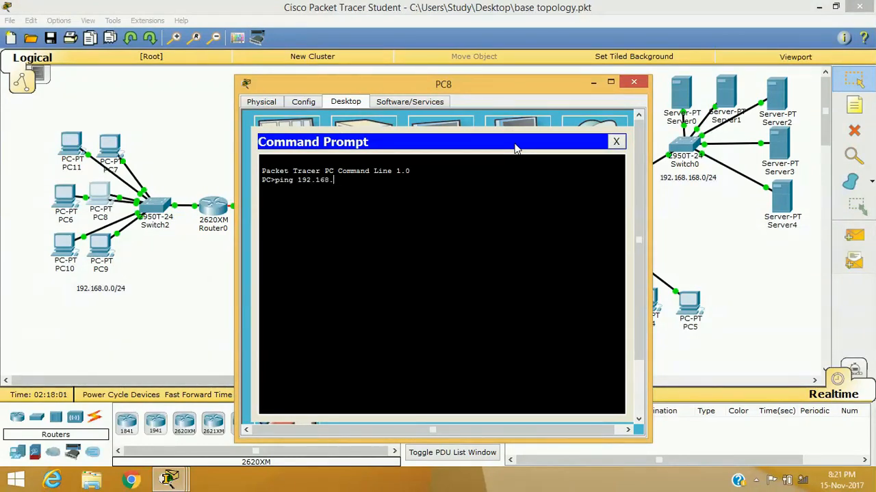
{"action": "type", "text": ".10.2"}
{"action": "key", "text": "Return"}
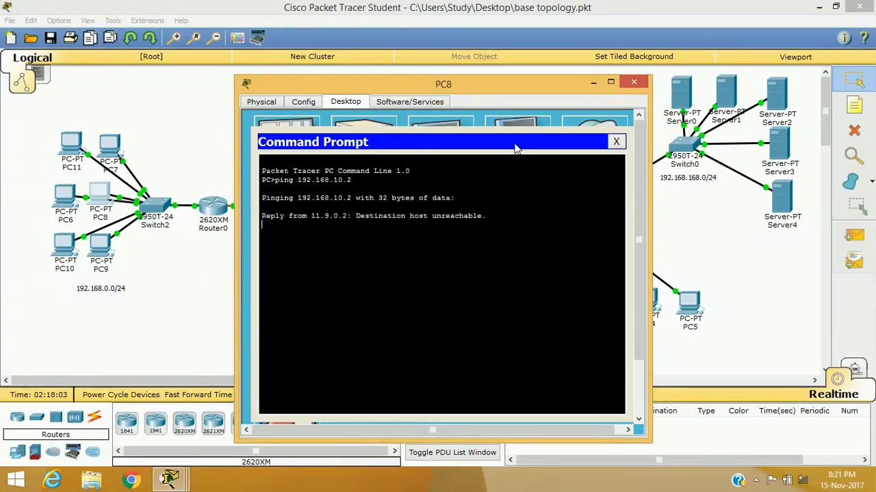
{"action": "key", "text": "ctrl+c"}
Ping the server address 192.168.168.2 from PC8's Command Prompt
{"action": "key", "text": "Up"}
{"action": "key", "text": "BackSpace"}
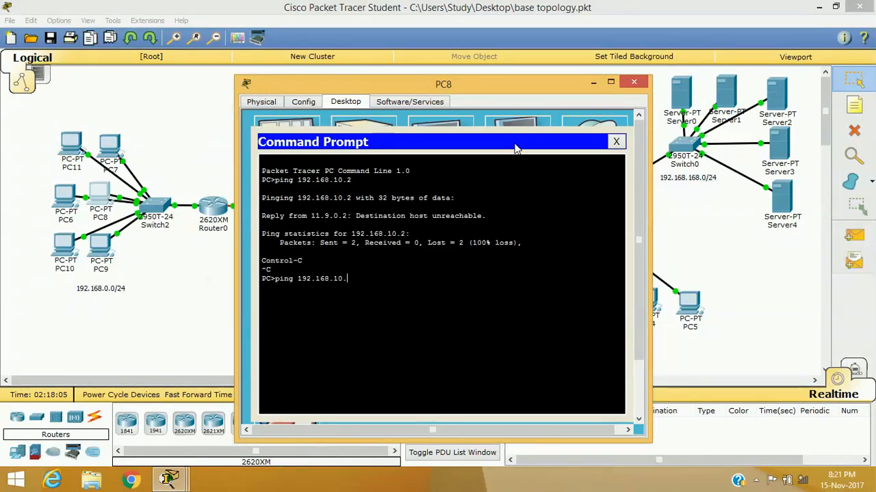
{"action": "type", "text": "168.2"}
{"action": "key", "text": "Return"}
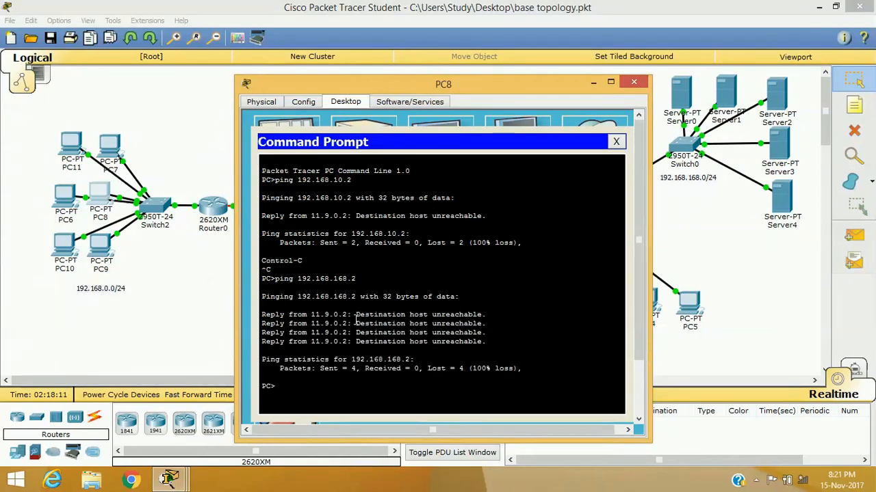
Close PC8's Command Prompt and its device window
{"action": "left_click_drag", "start_coordinate": [356, 320], "coordinate": [497, 316]}
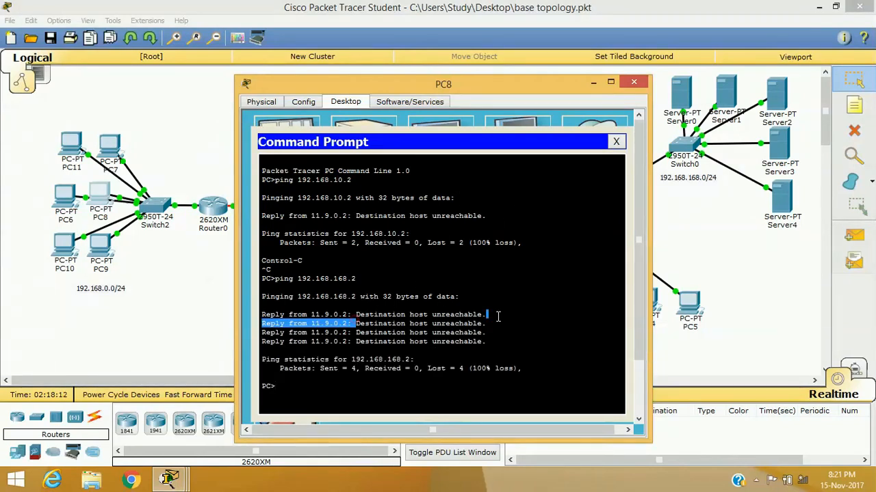
{"action": "left_click", "coordinate": [616, 142]}
{"action": "left_click", "coordinate": [634, 82]}
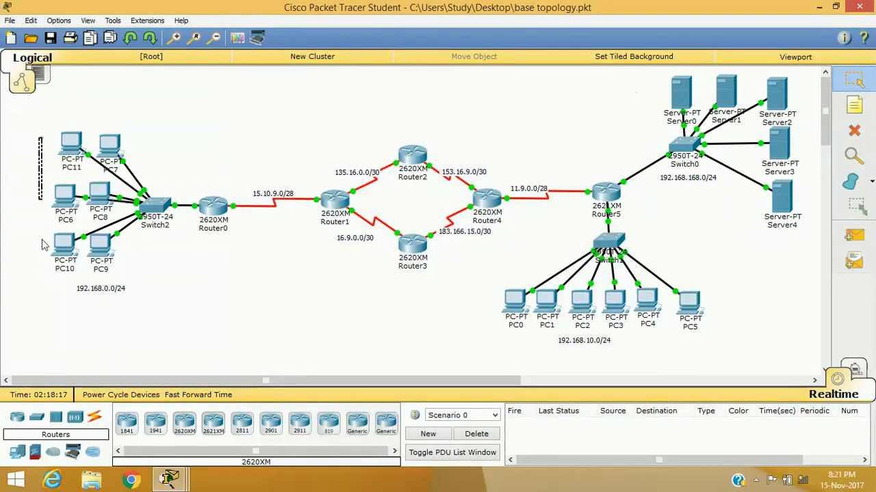
{"action": "left_click_drag", "start_coordinate": [42, 244], "coordinate": [176, 326]}
{"action": "left_click", "coordinate": [266, 301]}
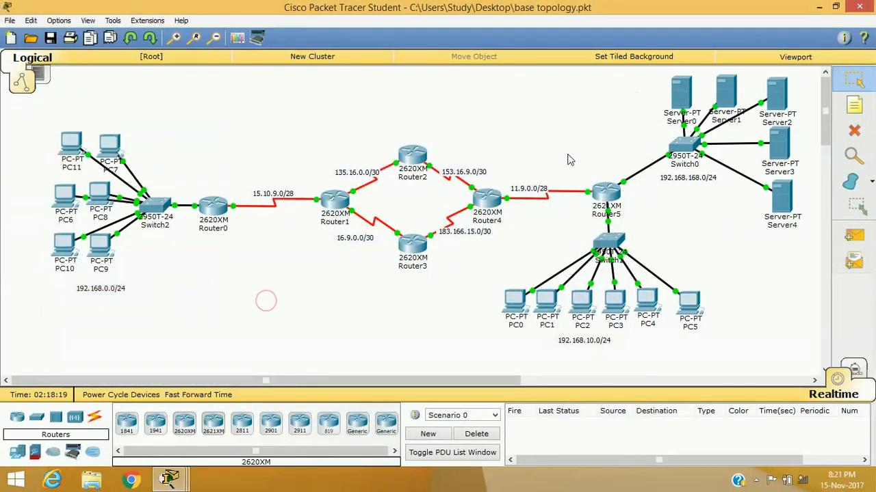
{"action": "left_click", "coordinate": [573, 180]}
Remove access list 2 from Router5's serial 0/0 interface with no ip access-group 2 in
{"action": "left_click", "coordinate": [170, 479]}
{"action": "left_click", "coordinate": [214, 451]}
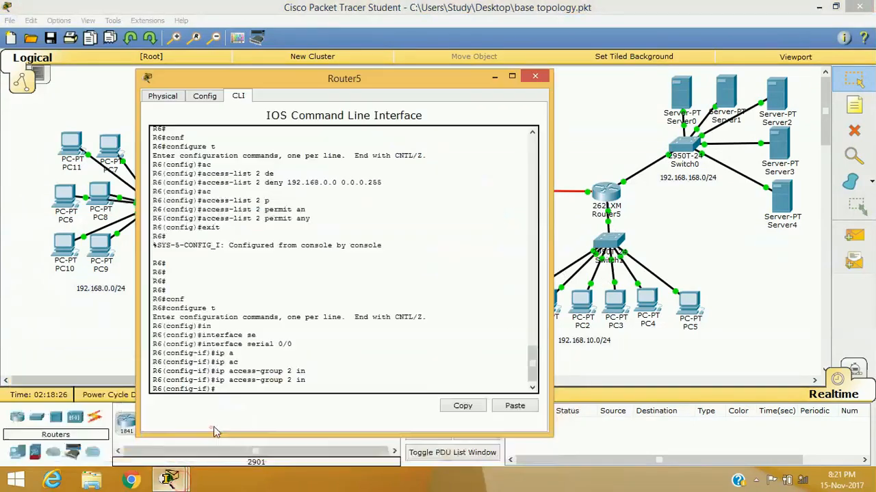
{"action": "key", "text": "Up"}
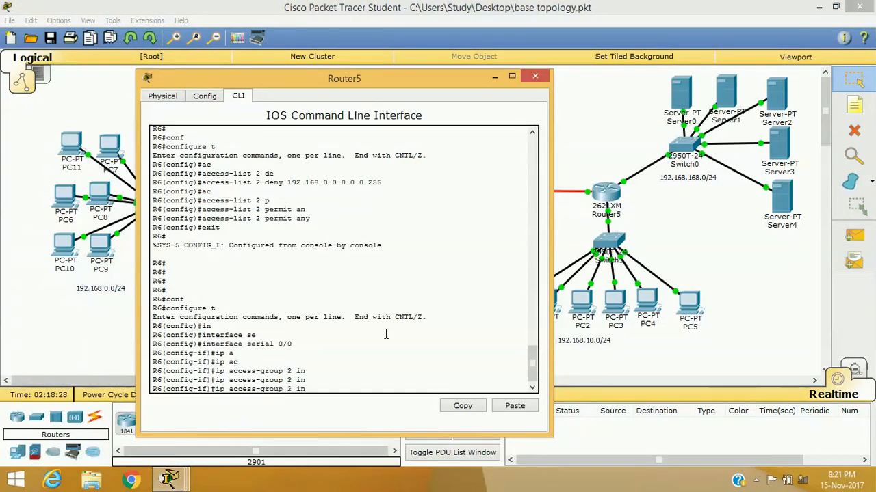
{"action": "key", "text": "Left"}
{"action": "key", "text": "Left"}
{"action": "key", "text": "Left"}
{"action": "key", "text": "Left"}
{"action": "key", "text": "Left"}
{"action": "key", "text": "Left"}
{"action": "key", "text": "Left"}
{"action": "key", "text": "Left"}
{"action": "key", "text": "Left"}
{"action": "key", "text": "ctrl+a"}
{"action": "type", "text": "no"}
{"action": "key", "text": "Return"}
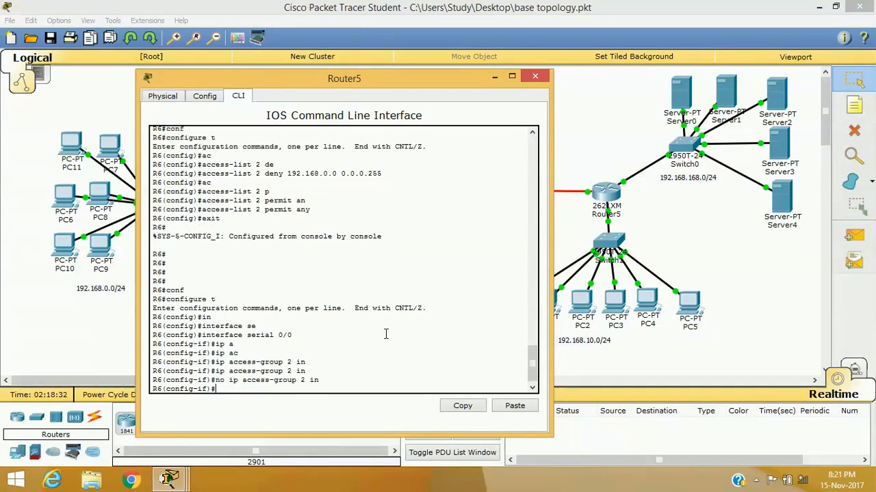
Ping 192.168.10.2 from PC11's Command Prompt to test connectivity without the inbound access list
{"action": "left_click", "coordinate": [71, 145]}
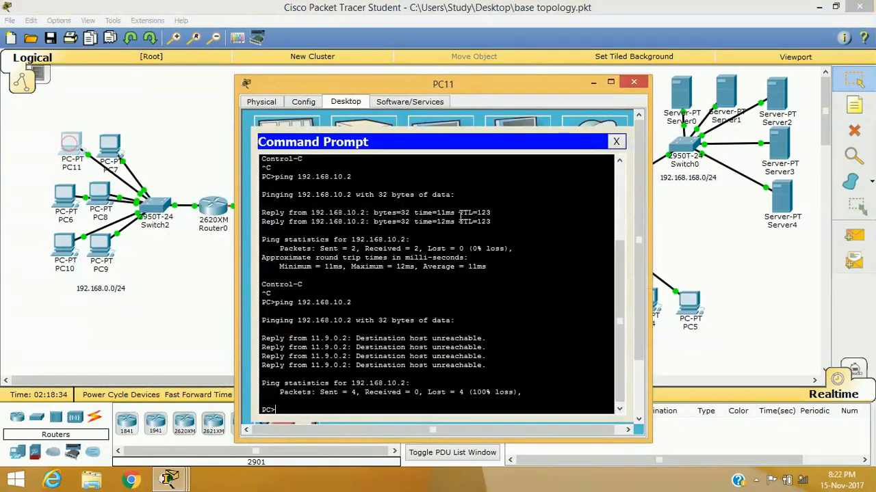
{"action": "key", "text": "Up"}
{"action": "key", "text": "Return"}
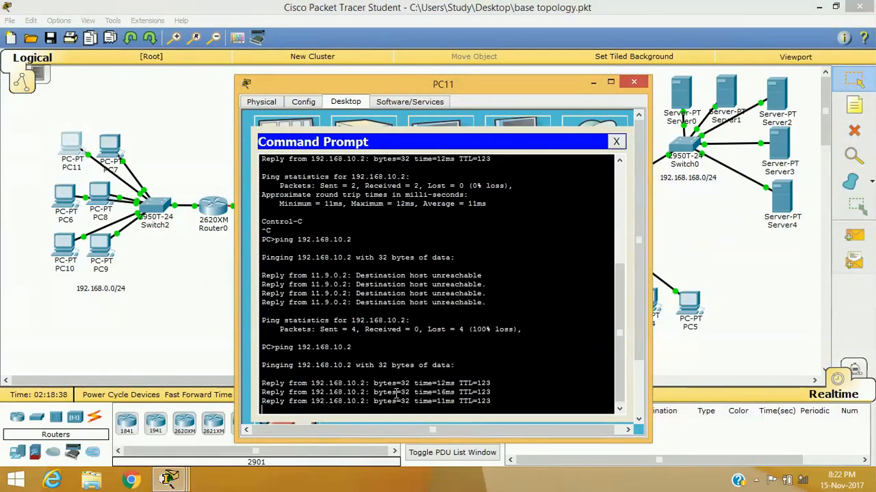
Ping the server address 192.168.168.2 from PC11's Command Prompt and interrupt the ping before it completes
{"action": "key", "text": "Up"}
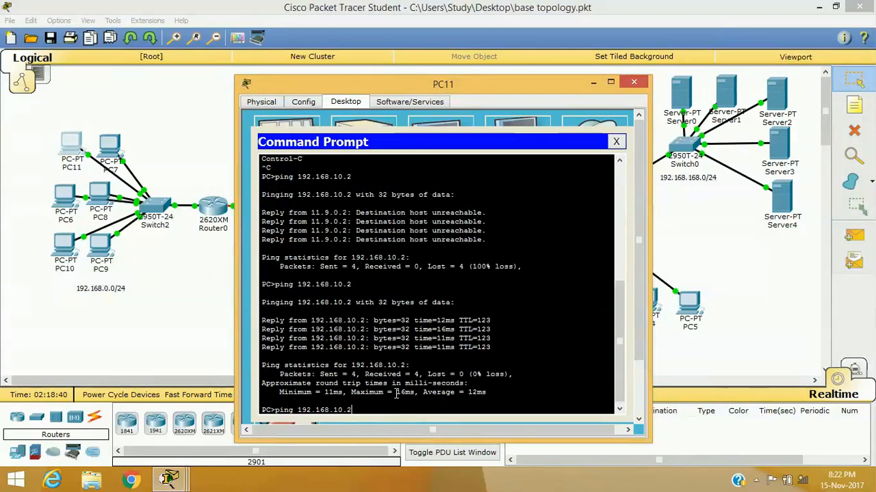
{"action": "key", "text": "Return"}
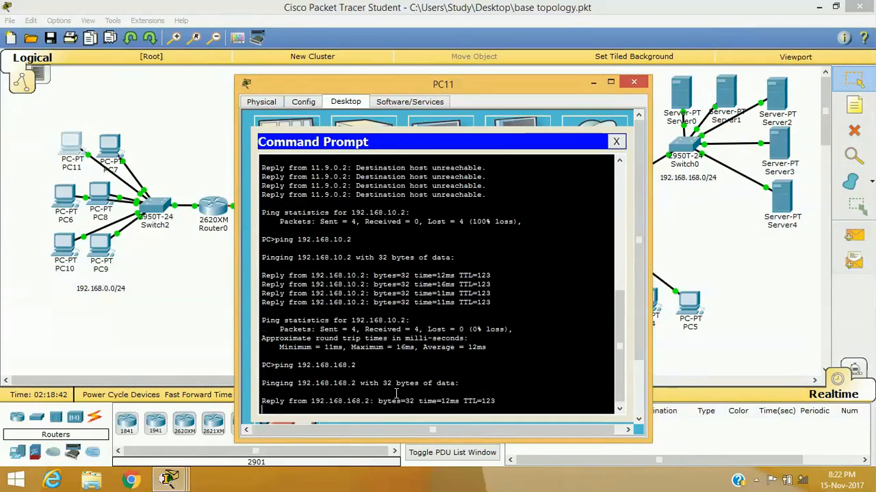
{"action": "key", "text": "ctrl+c"}
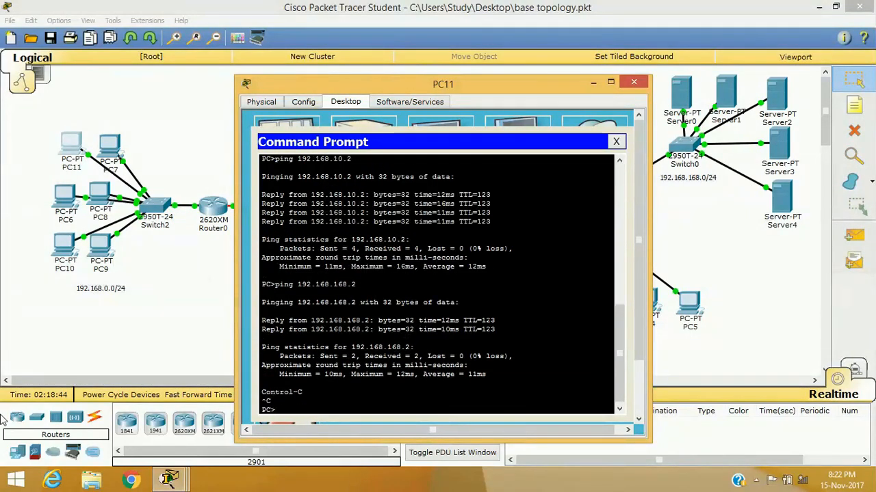
Open PC8's Command Prompt and ping the server address 192.168.168.2 again
{"action": "left_click", "coordinate": [144, 291]}
{"action": "left_click", "coordinate": [96, 192]}
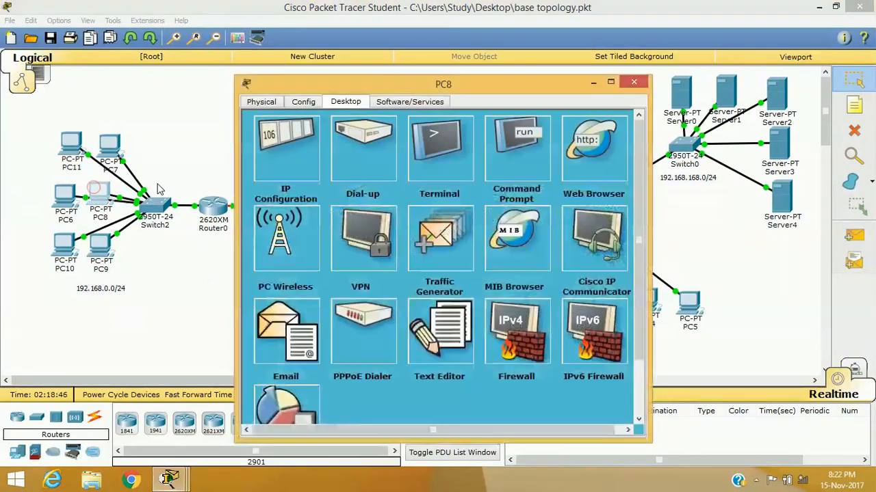
{"action": "left_click", "coordinate": [581, 151]}
{"action": "left_click", "coordinate": [619, 141]}
{"action": "left_click", "coordinate": [513, 141]}
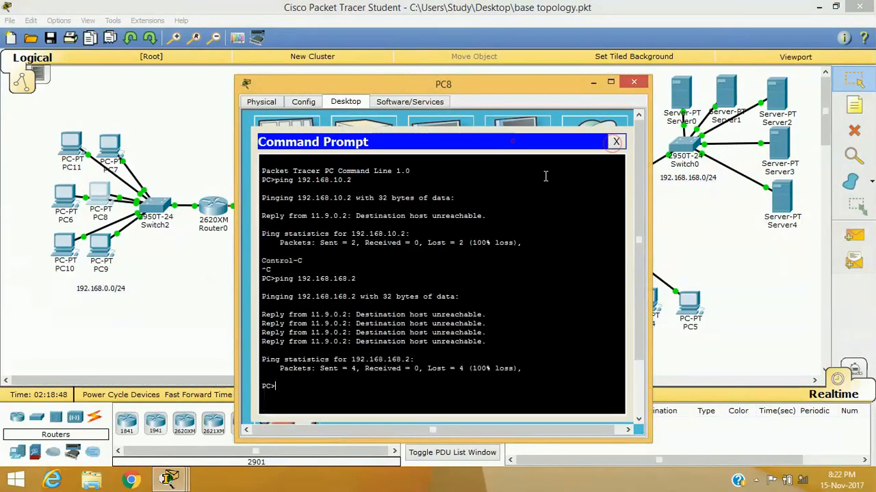
{"action": "key", "text": "Up"}
{"action": "key", "text": "Return"}
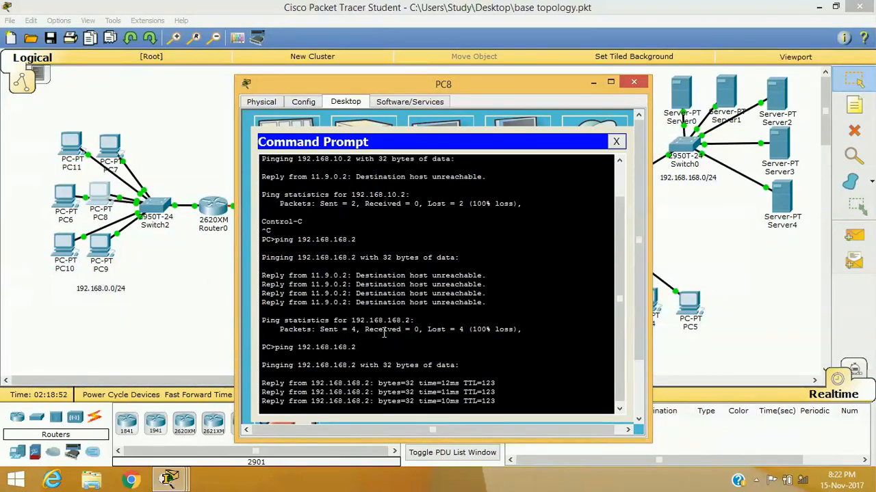
Ping 192.168.10.2 from PC8's Command Prompt, then close the prompt and PC8's window
{"action": "key", "text": "Up"}
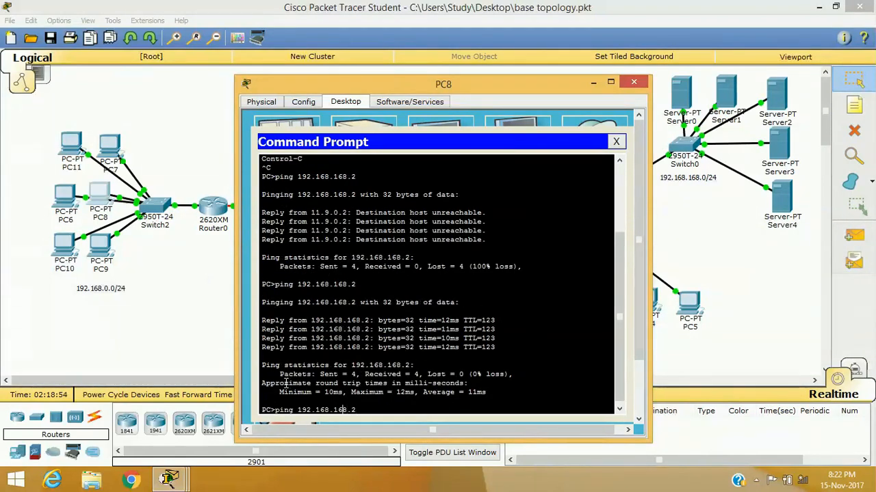
{"action": "key", "text": "BackSpace"}
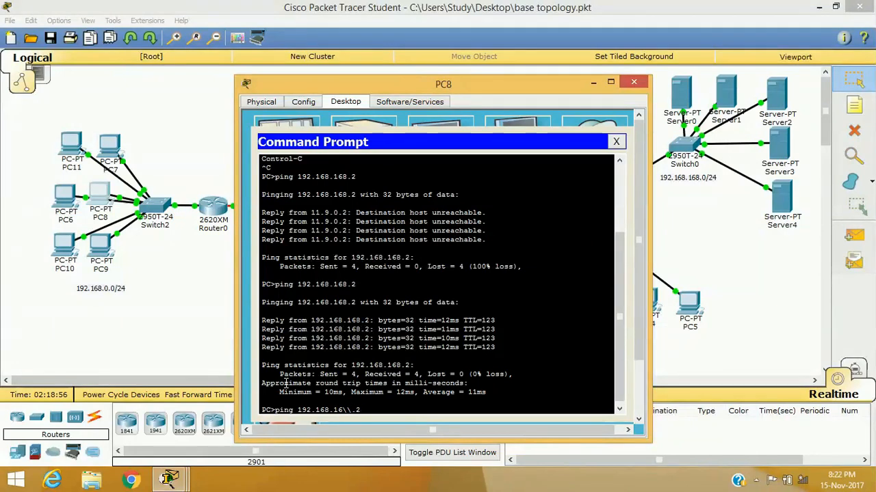
{"action": "type", "text": "0"}
{"action": "key", "text": "Return"}
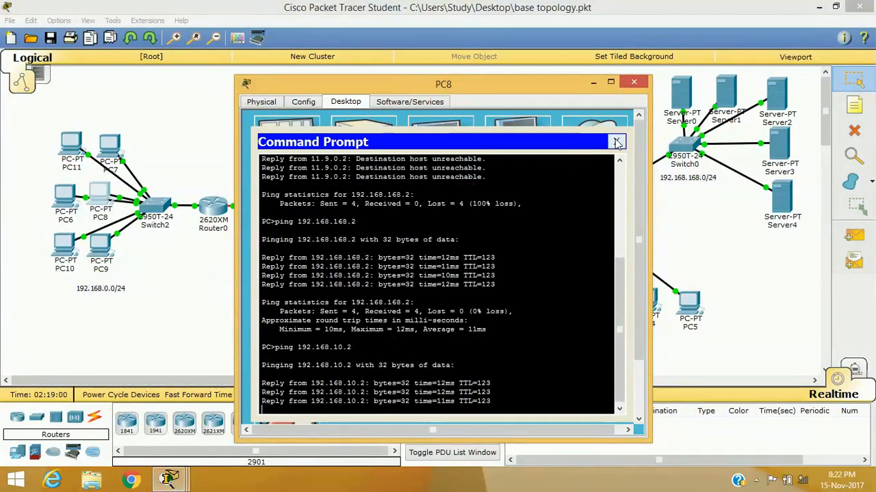
{"action": "left_click", "coordinate": [616, 142]}
{"action": "left_click", "coordinate": [633, 83]}
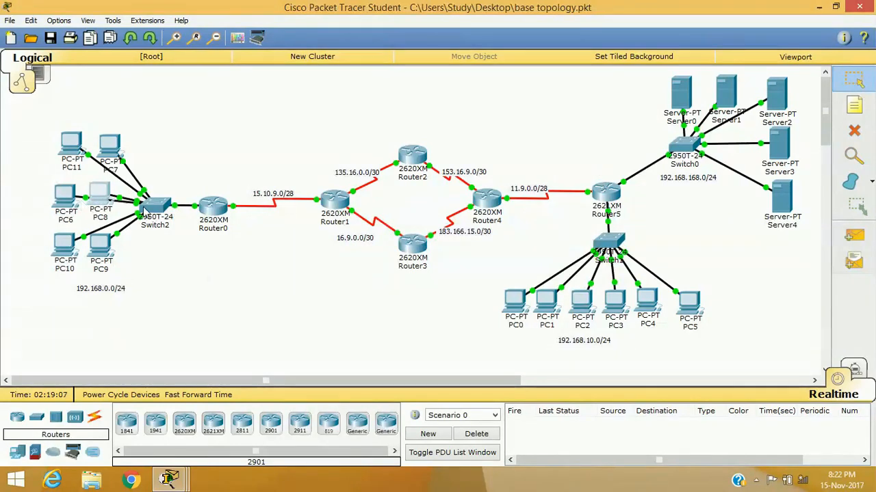
{"action": "left_click_drag", "start_coordinate": [588, 213], "coordinate": [655, 209]}
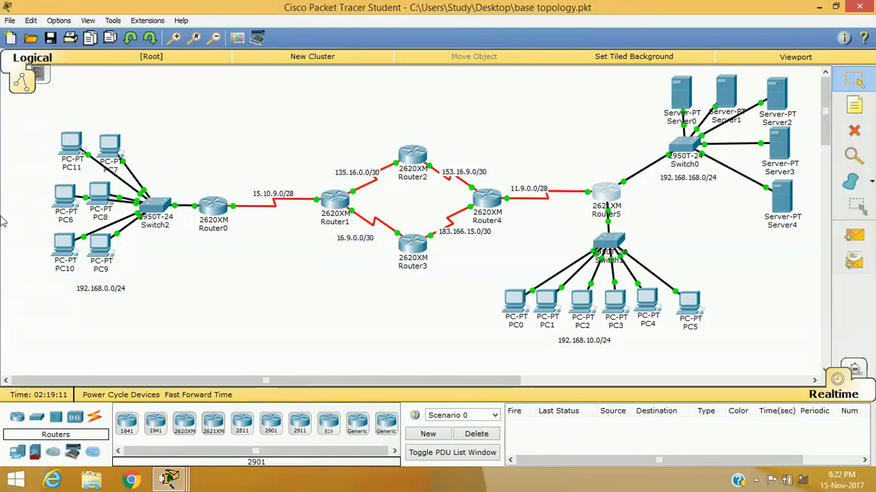
{"action": "left_click_drag", "start_coordinate": [550, 226], "coordinate": [743, 361]}
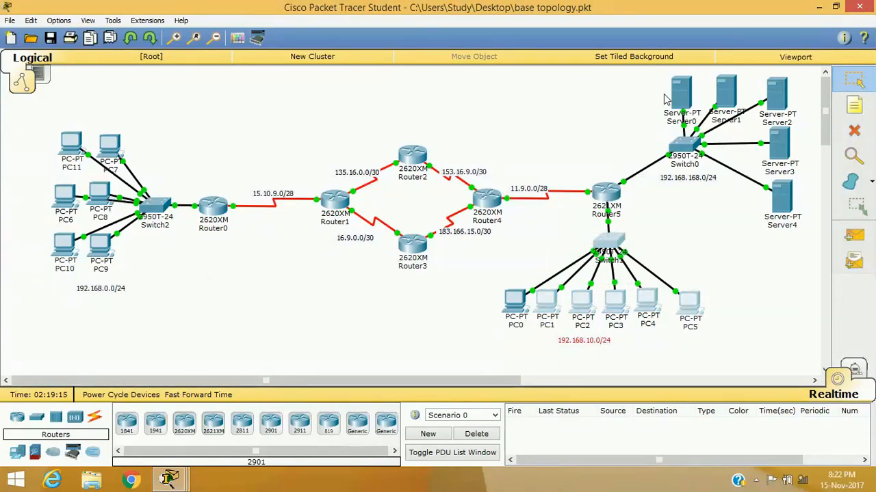
{"action": "left_click", "coordinate": [680, 248]}
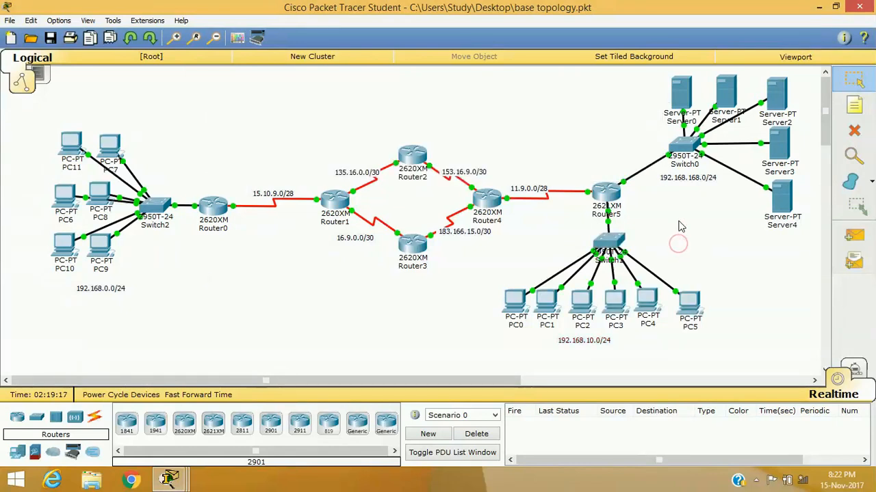
{"action": "left_click_drag", "start_coordinate": [624, 146], "coordinate": [636, 202]}
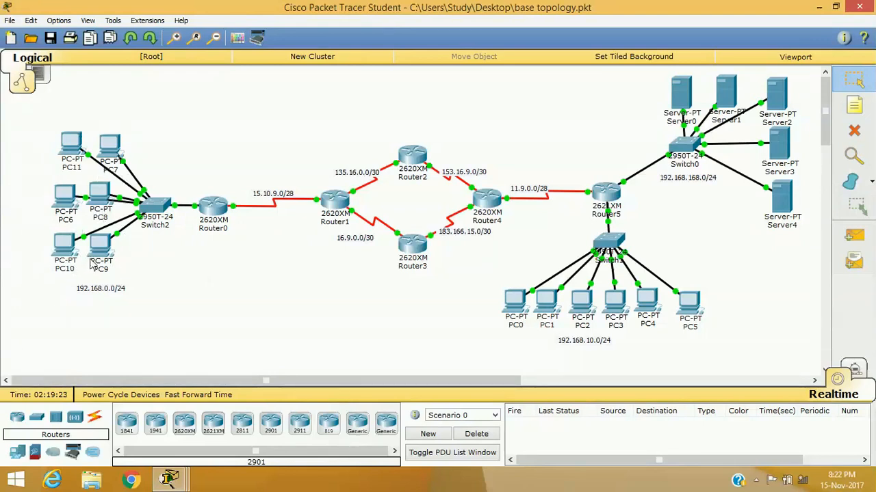
{"action": "mouse_move", "coordinate": [609, 145]}
{"action": "left_mouse_down"}
{"action": "mouse_move", "coordinate": [643, 124]}
{"action": "mouse_move", "coordinate": [606, 142]}
{"action": "left_mouse_up"}
{"action": "left_click", "coordinate": [560, 224]}
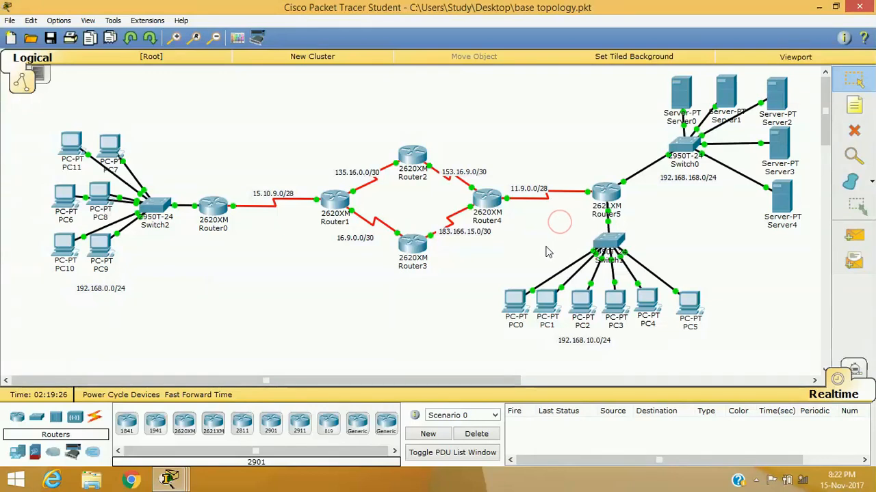
Exit interface and global configuration mode on Router5 to return to the privileged EXEC prompt
{"action": "mouse_move", "coordinate": [169, 479]}
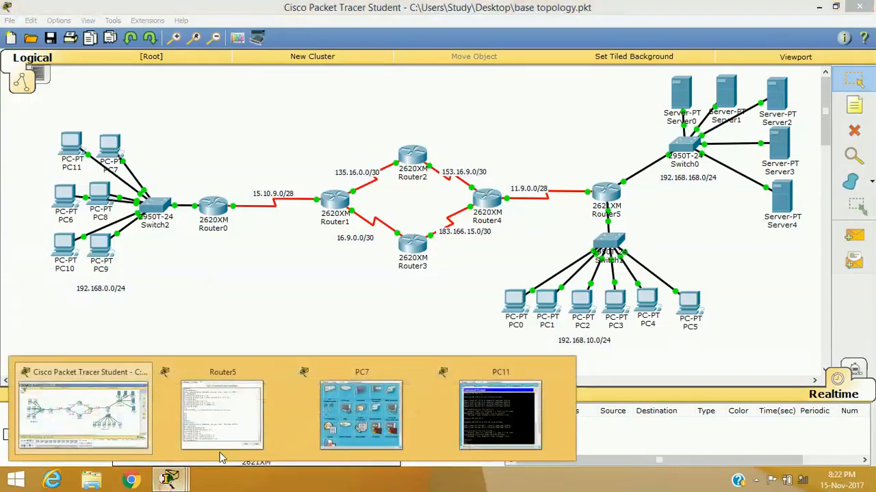
{"action": "left_click", "coordinate": [258, 426]}
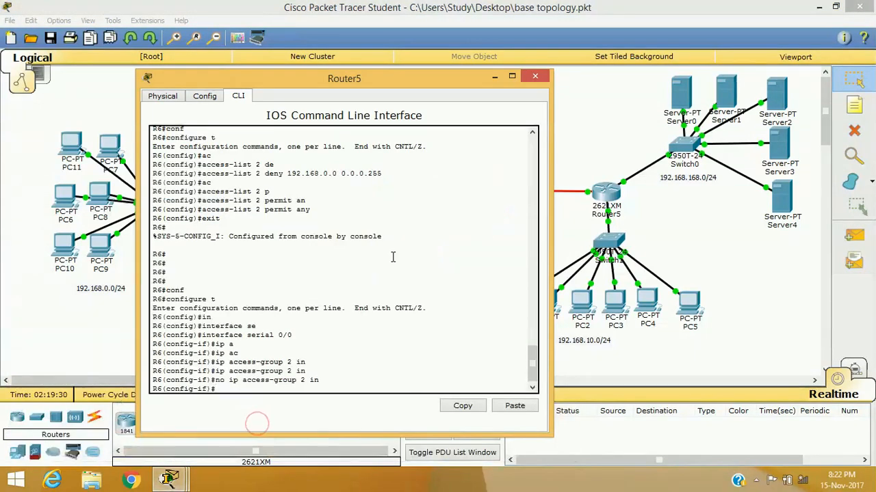
{"action": "type", "text": "exit"}
{"action": "key", "text": "Return"}
{"action": "key", "text": "Return"}
{"action": "key", "text": "Return"}
{"action": "key", "text": "Return"}
{"action": "type", "text": "exit"}
{"action": "key", "text": "Return"}
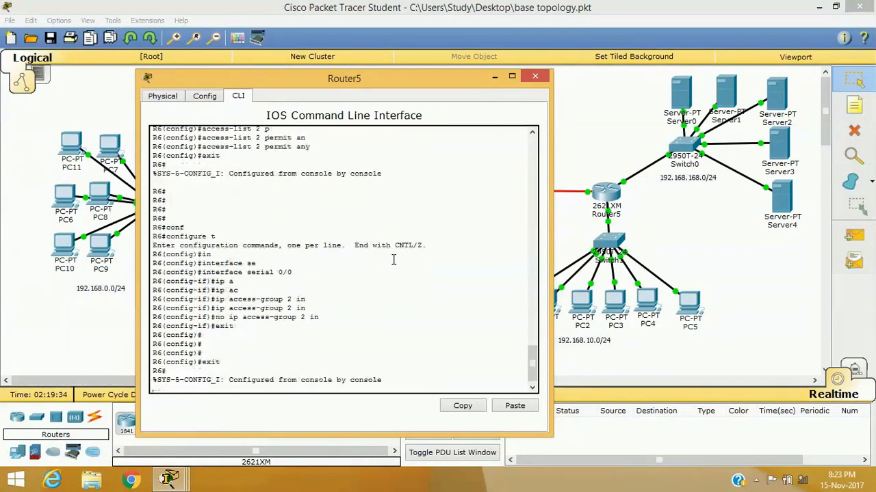
Display Router5's configured access lists with show access-lists
{"action": "key", "text": "Return"}
{"action": "key", "text": "Return"}
{"action": "key", "text": "Return"}
{"action": "type", "text": "sh"}
{"action": "key", "text": "Tab"}
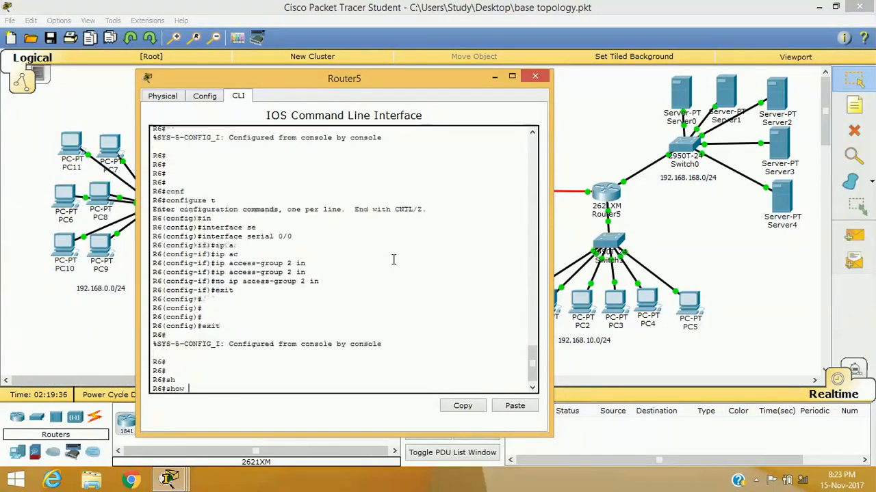
{"action": "type", "text": "ac"}
{"action": "key", "text": "Tab"}
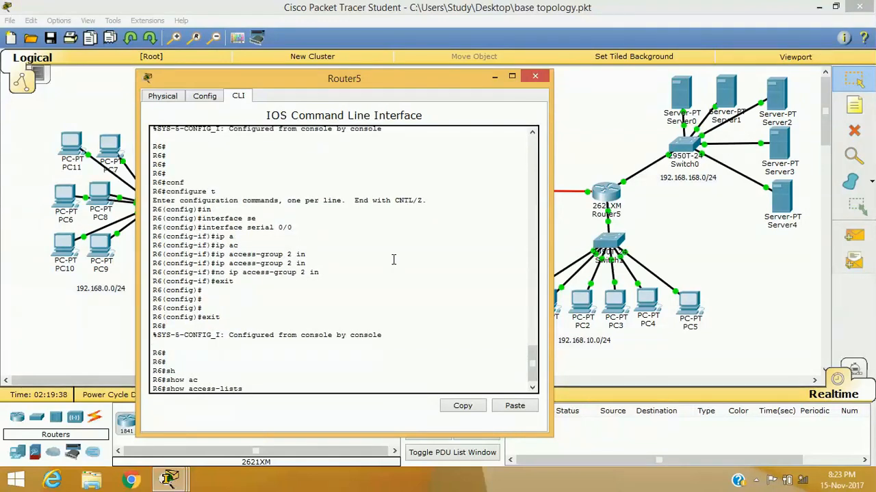
{"action": "key", "text": "Return"}
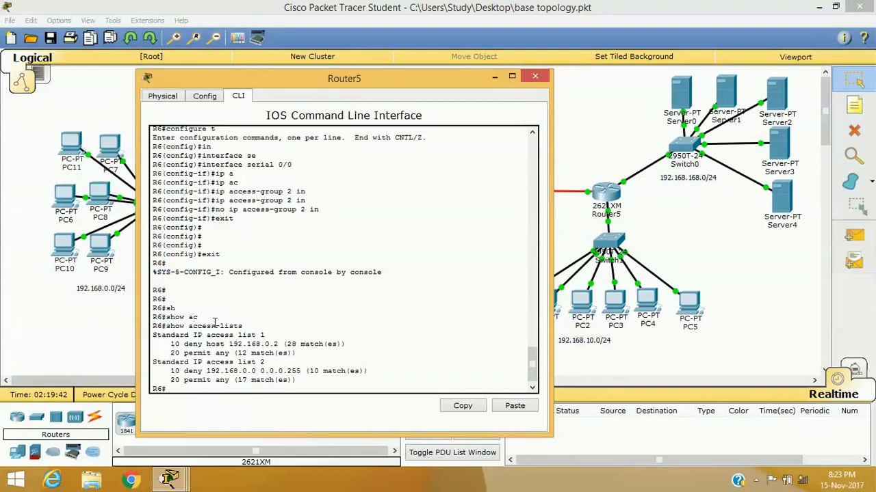
Examine the deny and permit entries and their match counts in standard access lists 1 and 2
{"action": "left_click_drag", "start_coordinate": [152, 335], "coordinate": [262, 337]}
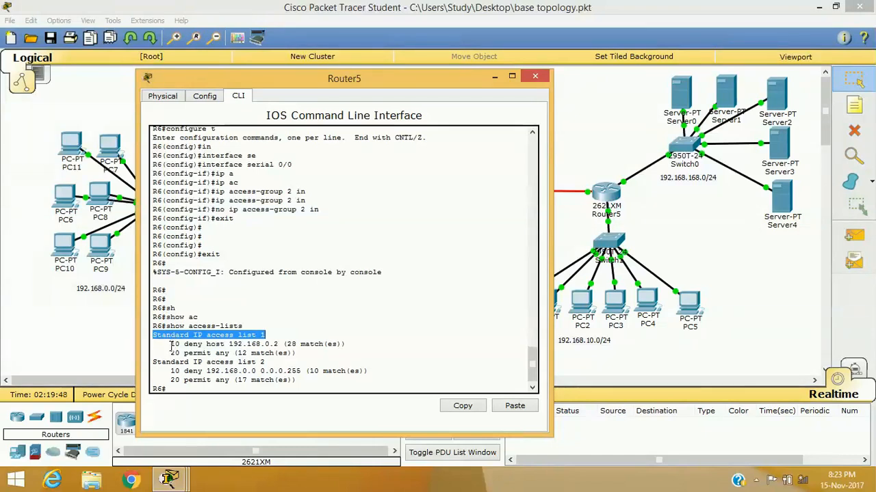
{"action": "left_click_drag", "start_coordinate": [171, 345], "coordinate": [345, 344]}
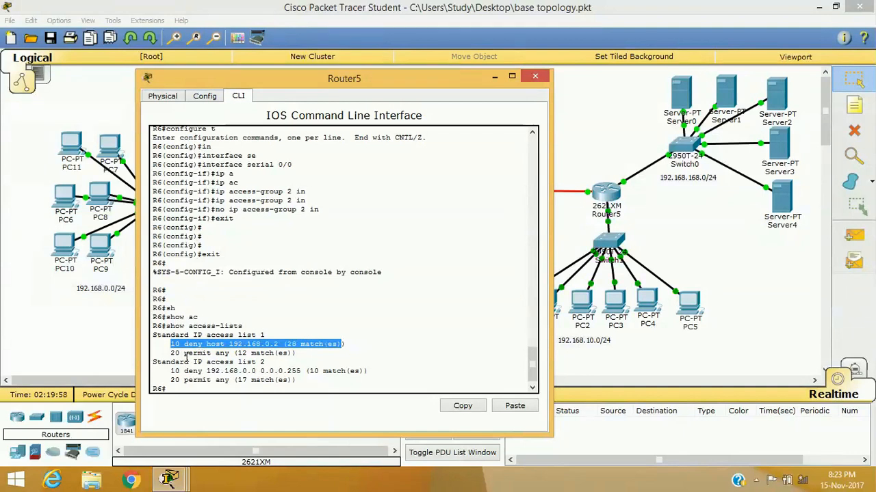
{"action": "left_click_drag", "start_coordinate": [166, 353], "coordinate": [265, 362]}
{"action": "left_click", "coordinate": [351, 291]}
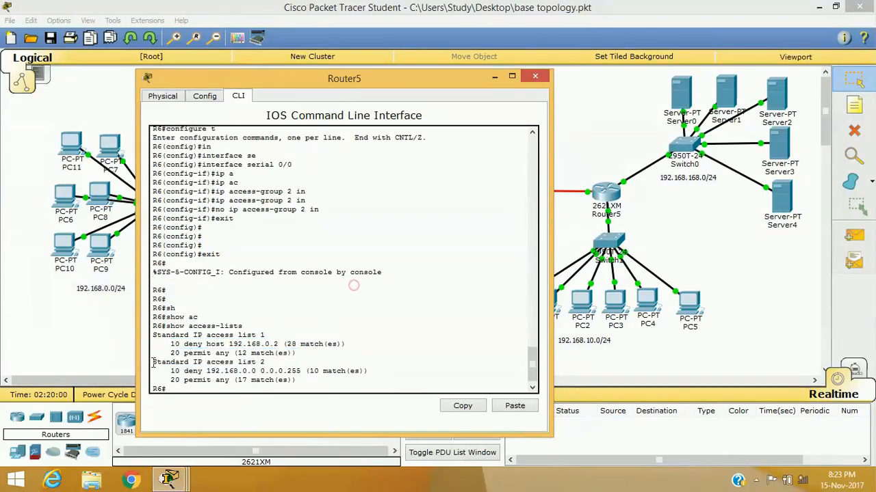
{"action": "left_click_drag", "start_coordinate": [185, 372], "coordinate": [376, 369]}
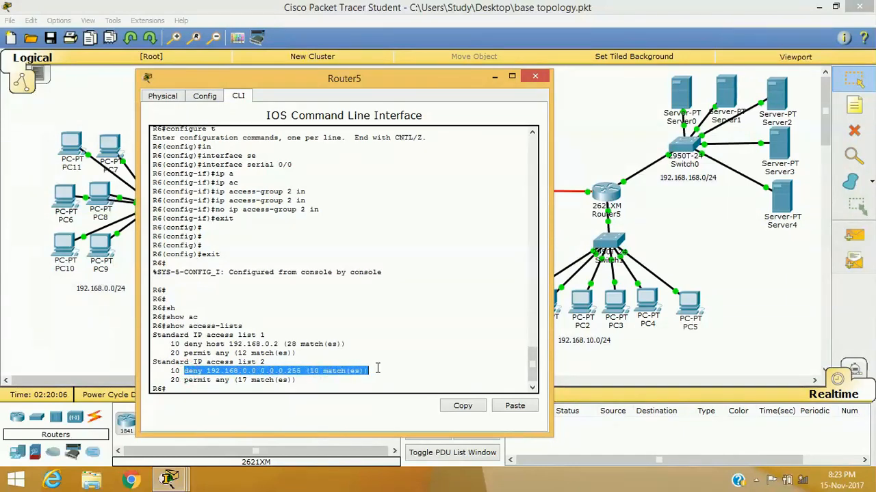
{"action": "left_click_drag", "start_coordinate": [295, 380], "coordinate": [234, 380]}
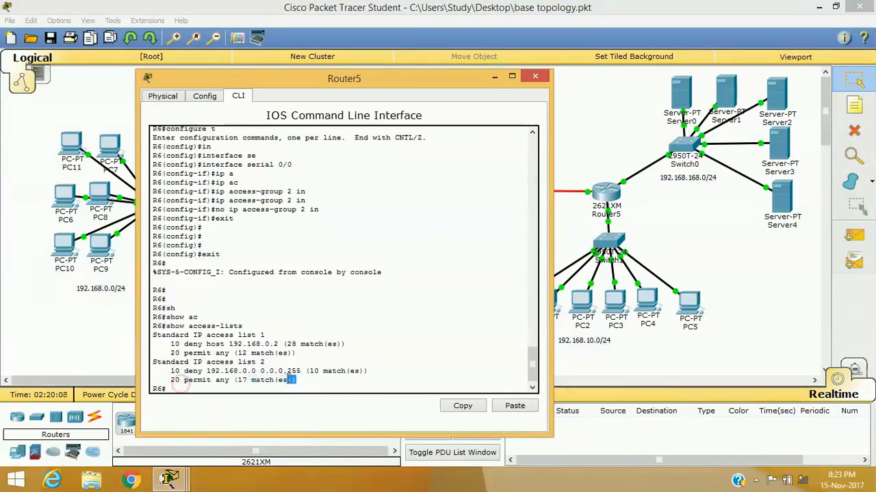
{"action": "left_click", "coordinate": [179, 385]}
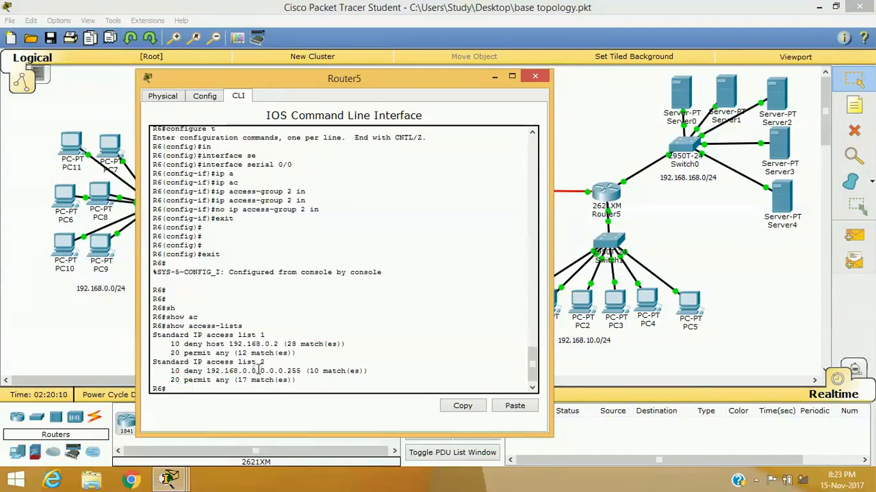
Display Router5's access lists with show ip access-lists, followed by show access-lists
{"action": "key", "text": "Return"}
{"action": "key", "text": "Return"}
{"action": "key", "text": "Return"}
{"action": "key", "text": "Return"}
{"action": "key", "text": "Return"}
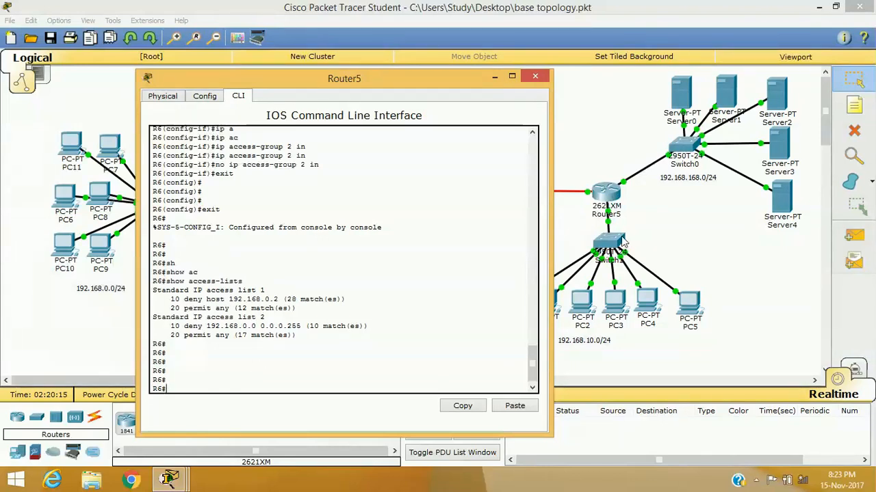
{"action": "left_click", "coordinate": [214, 382]}
{"action": "key", "text": "Return"}
{"action": "key", "text": "Return"}
{"action": "key", "text": "Return"}
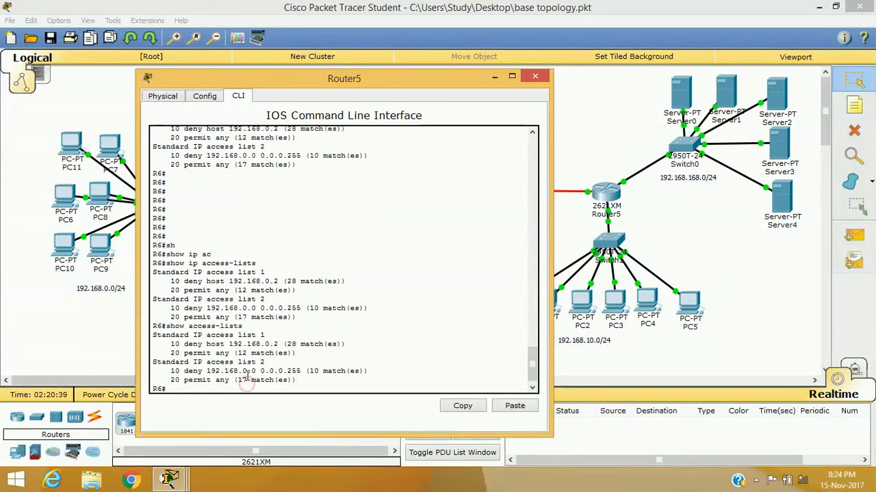
Run show running-config on Router5 and quit the listing at its first page
{"action": "key", "text": "Tab"}
{"action": "type", "text": "ru"}
{"action": "key", "text": "Tab"}
{"action": "type", "text": "co"}
{"action": "key", "text": "Tab"}
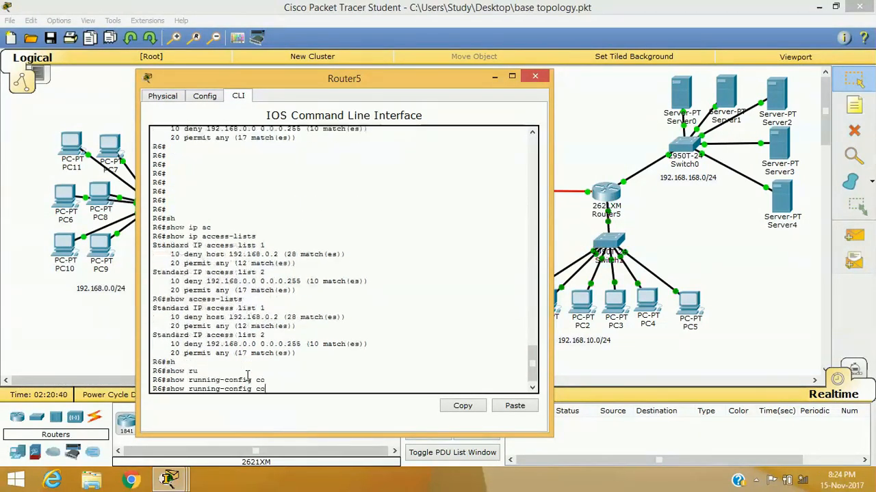
{"action": "key", "text": "BackSpace"}
{"action": "key", "text": "BackSpace"}
{"action": "key", "text": "Return"}
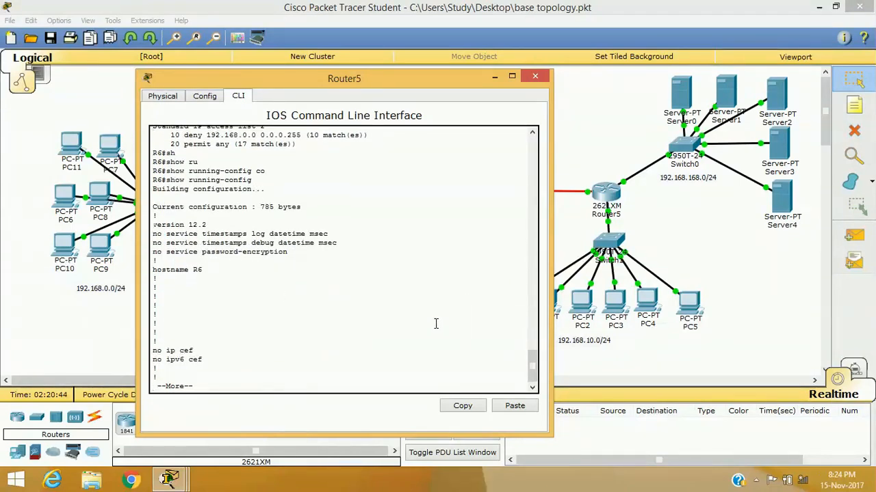
{"action": "key", "text": "q"}
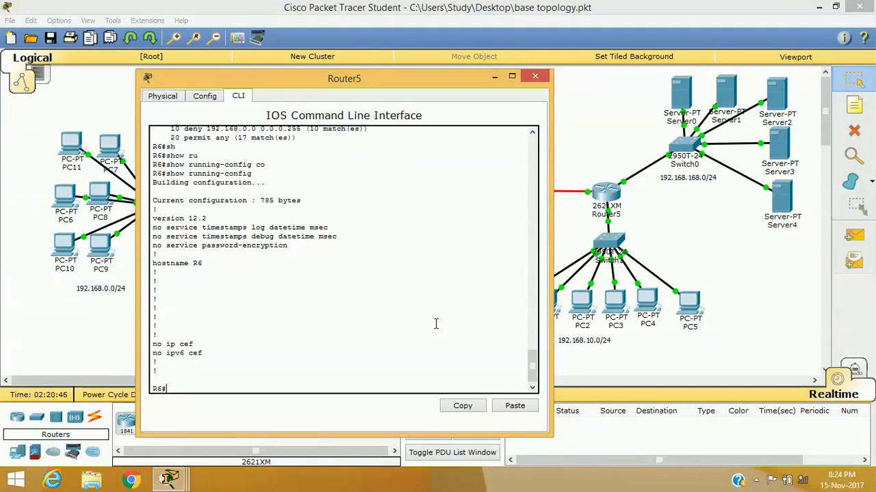
Rerun show running-config and page ahead, highlighting the access-list entries and the Serial0/0 interface section
{"action": "key", "text": "Up"}
{"action": "key", "text": "Return"}
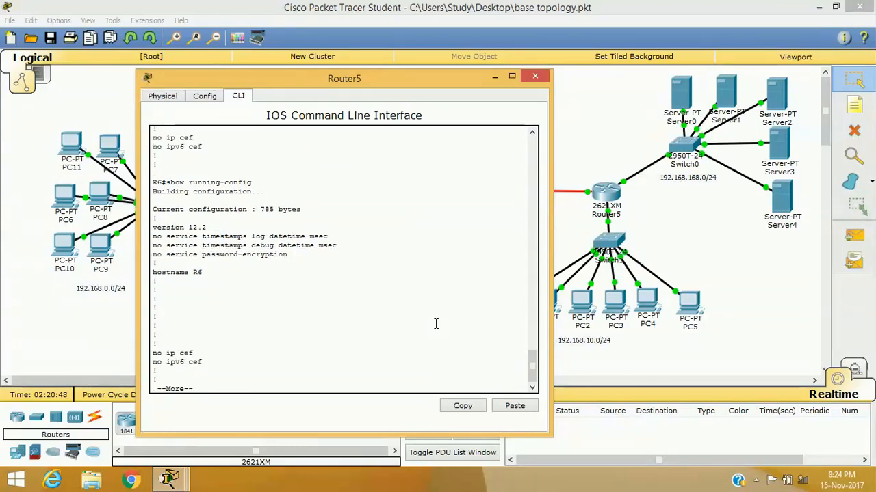
{"action": "key", "text": "space"}
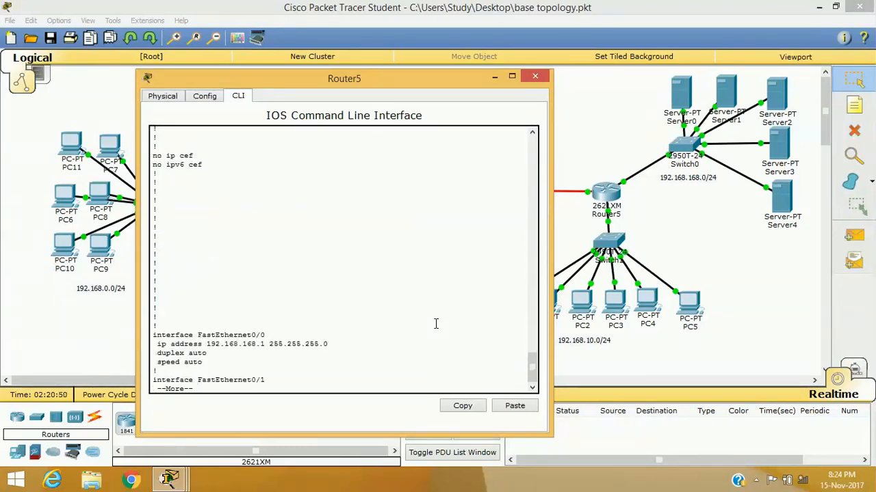
{"action": "key", "text": "space"}
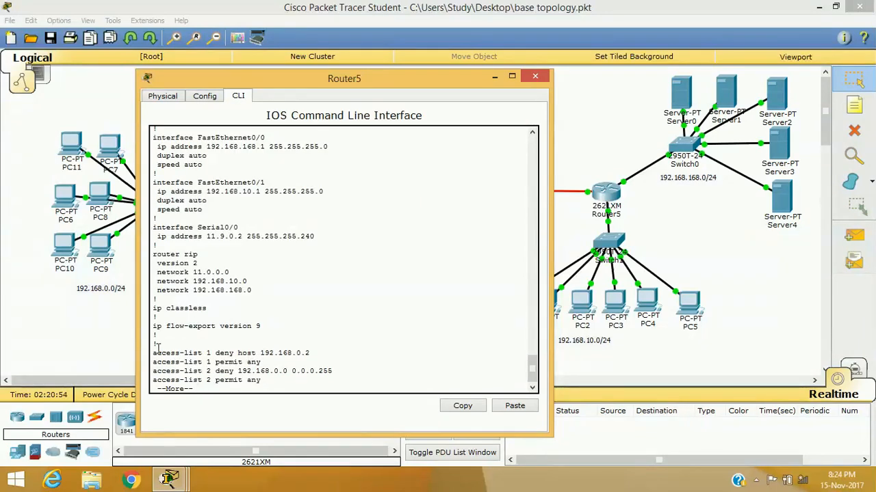
{"action": "left_click_drag", "start_coordinate": [153, 354], "coordinate": [327, 367]}
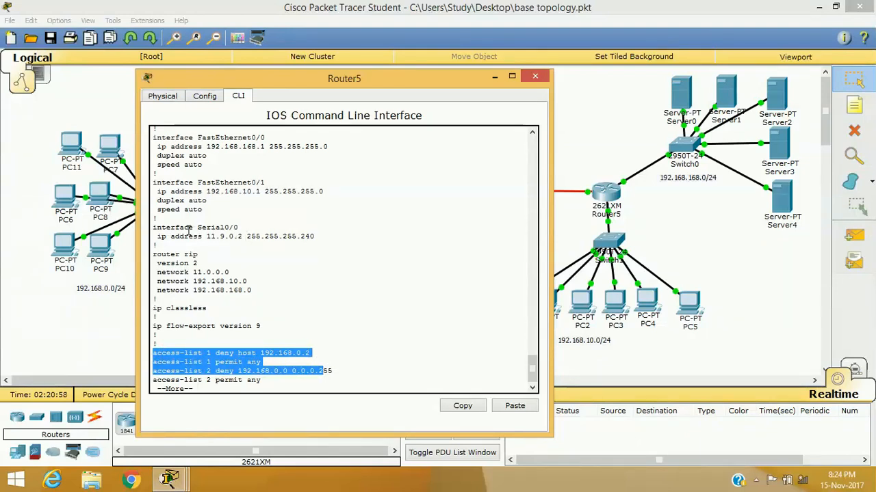
{"action": "left_click_drag", "start_coordinate": [153, 227], "coordinate": [323, 238]}
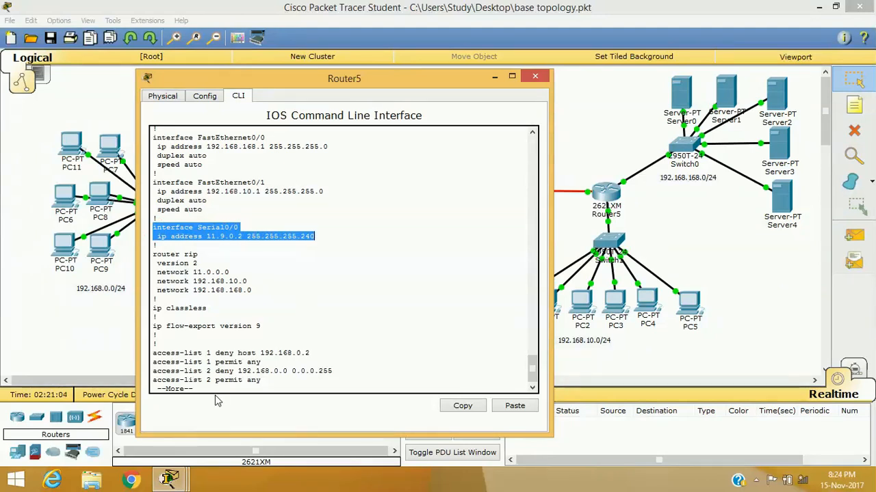
{"action": "left_click", "coordinate": [215, 391]}
Ping 192.168.168.2 from PC11's Command Prompt, then close the prompt
{"action": "left_click", "coordinate": [74, 143]}
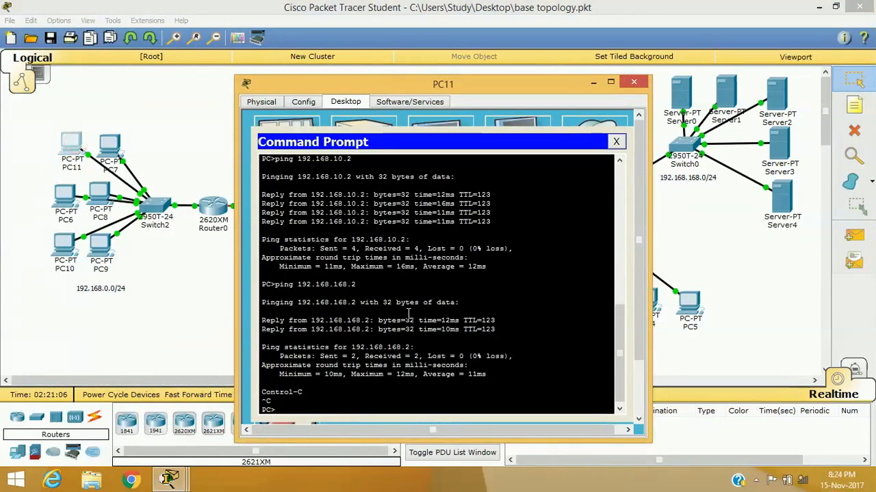
{"action": "key", "text": "Up"}
{"action": "key", "text": "Return"}
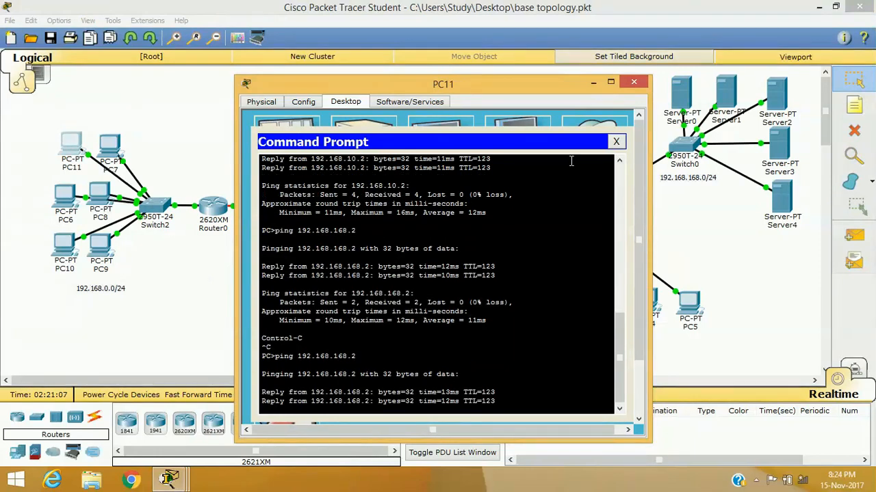
{"action": "left_click", "coordinate": [616, 142]}
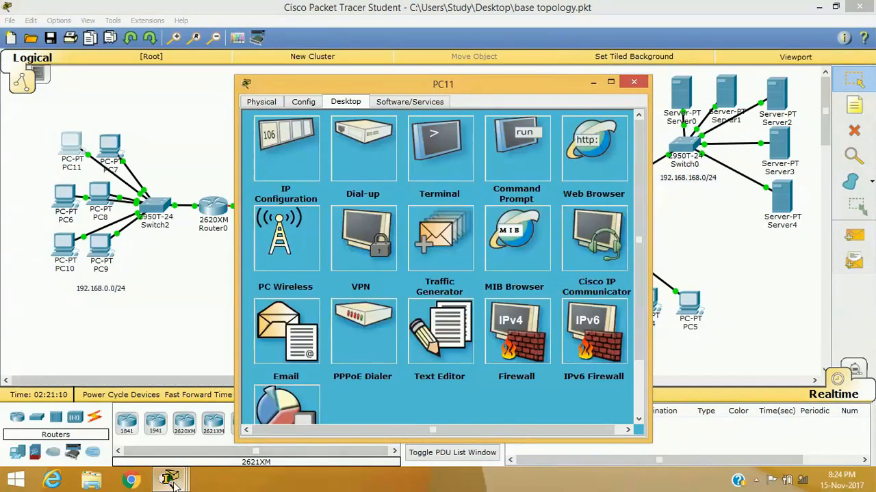
Return to Router5's CLI, quit the paused configuration listing and enter global configuration mode
{"action": "mouse_move", "coordinate": [172, 485]}
{"action": "left_click", "coordinate": [220, 424]}
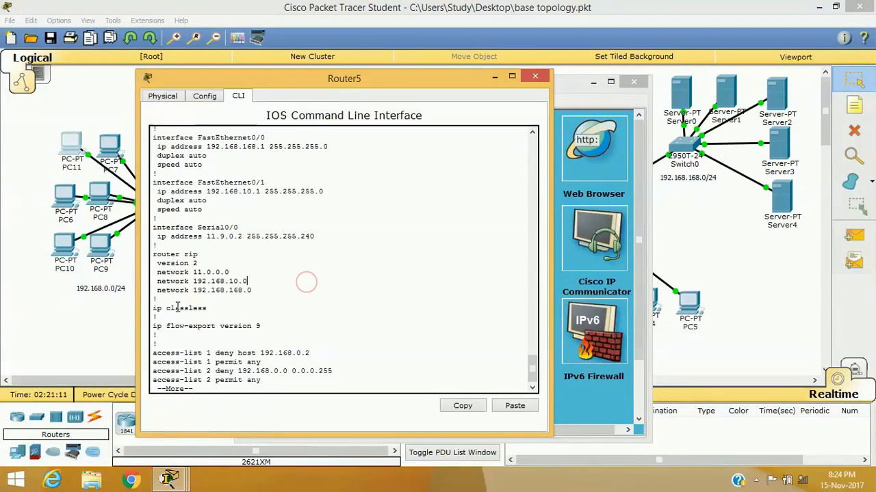
{"action": "type", "text": "qconf"}
{"action": "key", "text": "Tab"}
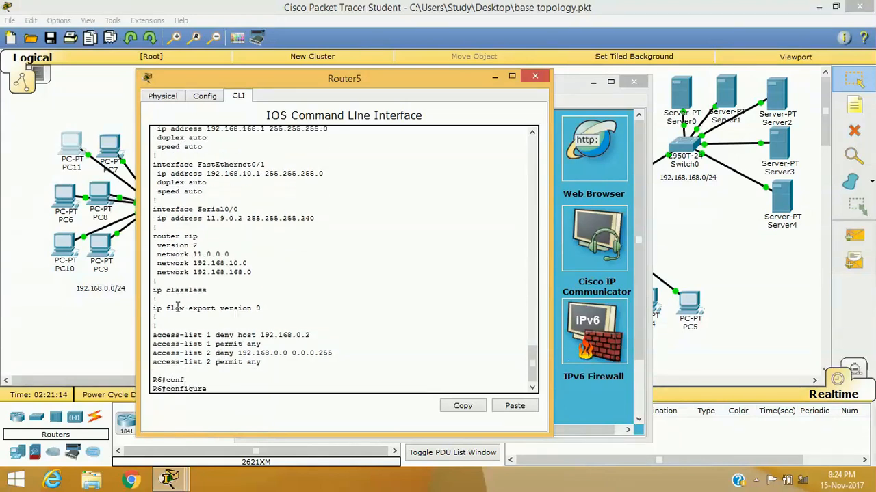
{"action": "type", "text": "t"}
{"action": "key", "text": "Return"}
Enter configuration mode for interface serial 0/0
{"action": "type", "text": "in"}
{"action": "key", "text": "Tab"}
{"action": "key", "text": "Tab"}
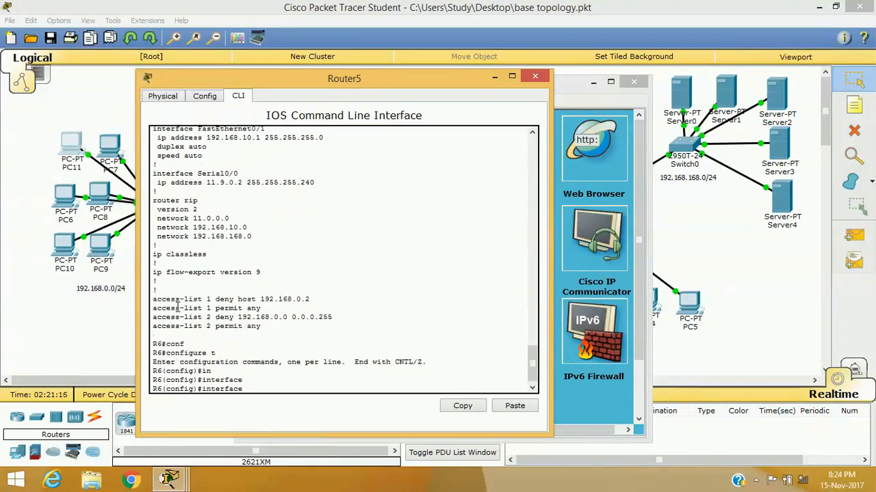
{"action": "type", "text": "se"}
{"action": "key", "text": "Tab"}
{"action": "type", "text": "0/0"}
{"action": "key", "text": "Return"}
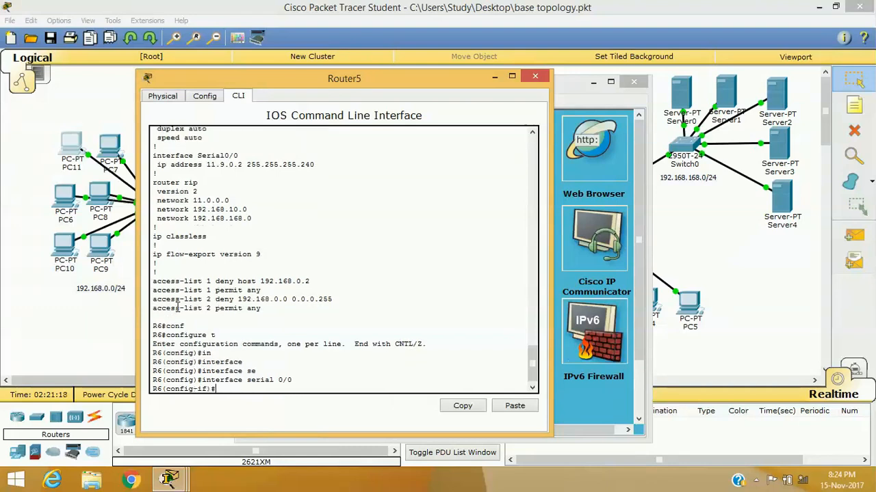
Apply access list 2 inbound on serial 0/0 with ip access-group 2 in
{"action": "type", "text": "ip ac"}
{"action": "key", "text": "Tab"}
{"action": "type", "text": "2 ou"}
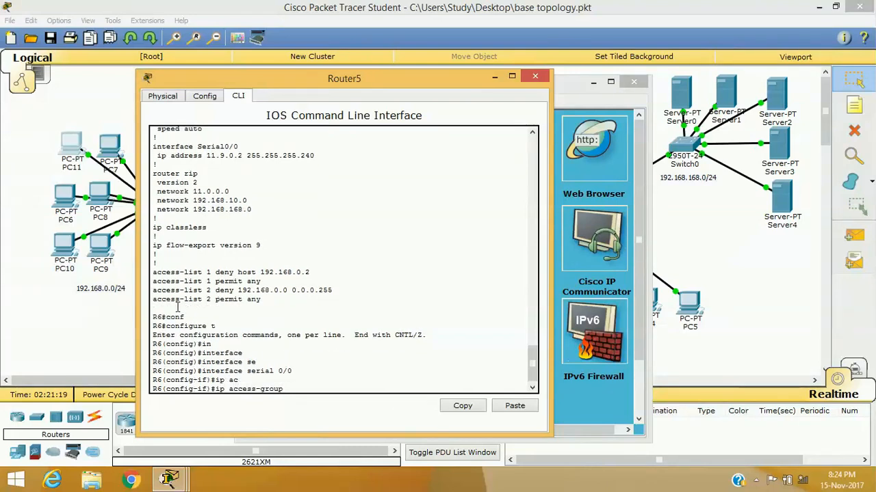
{"action": "key", "text": "BackSpace"}
{"action": "key", "text": "BackSpace"}
{"action": "type", "text": "in"}
{"action": "key", "text": "Return"}
Exit interface and global configuration mode on Router5 to return to the privileged EXEC prompt
{"action": "type", "text": "exit"}
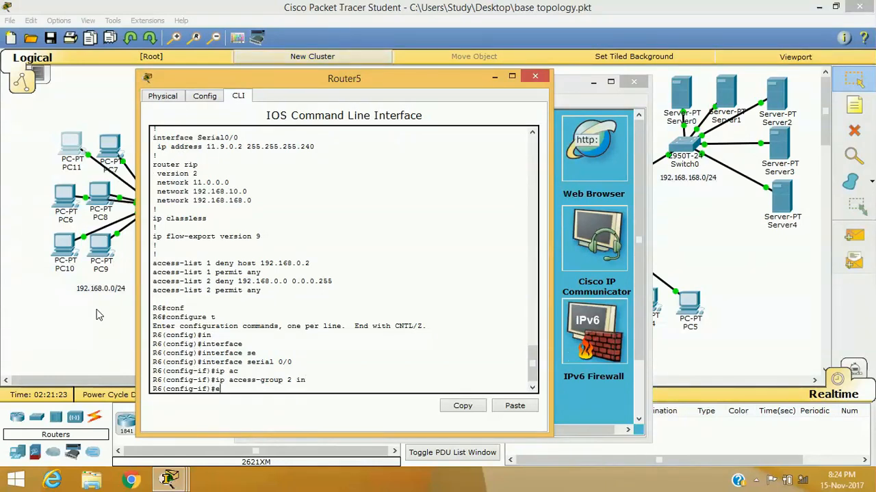
{"action": "key", "text": "Return"}
{"action": "key", "text": "Return"}
{"action": "key", "text": "Return"}
{"action": "type", "text": "exit"}
{"action": "key", "text": "Return"}
{"action": "key", "text": "Return"}
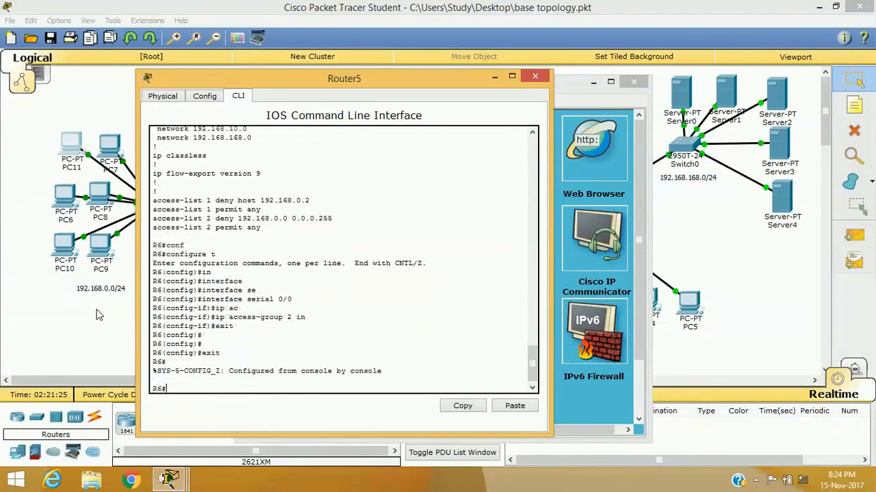
Display Router5's interface summary with show ip in brief
{"action": "type", "text": "sh"}
{"action": "key", "text": "Tab"}
{"action": "type", "text": "ip"}
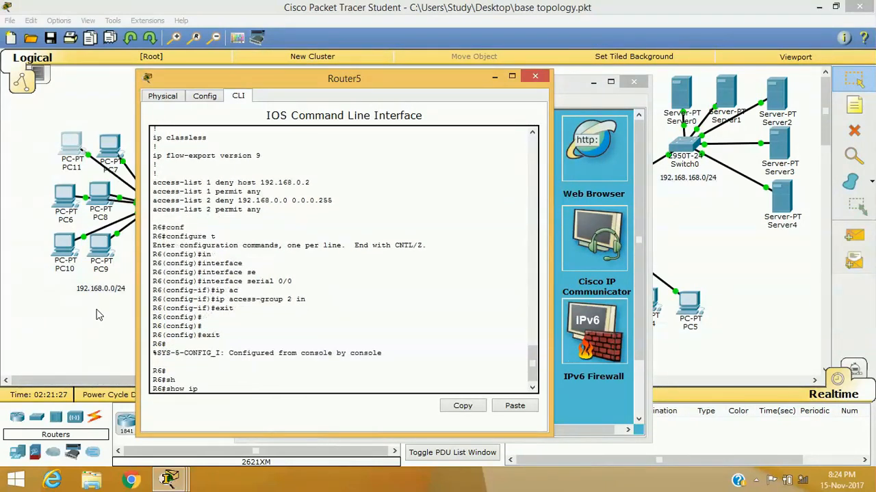
{"action": "type", "text": " in br"}
{"action": "key", "text": "Tab"}
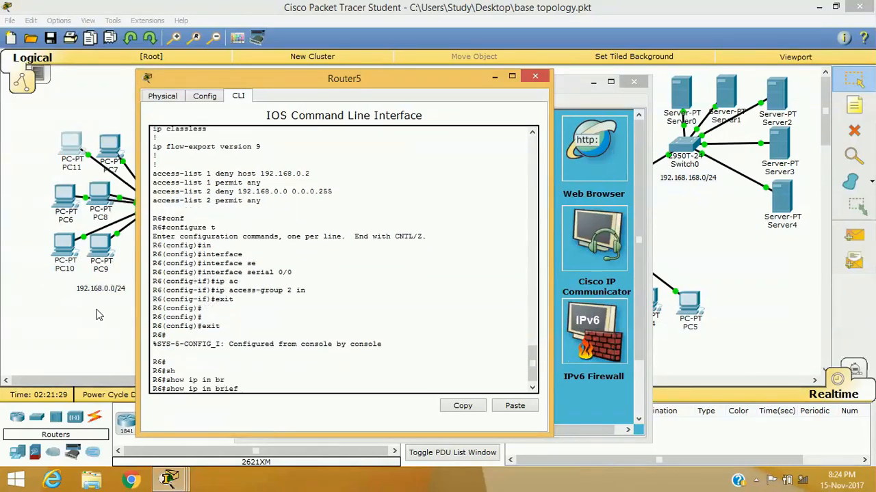
{"action": "key", "text": "Return"}
Display Router5's running configuration with show running-config and quit the listing at its first page
{"action": "key", "text": "Up"}
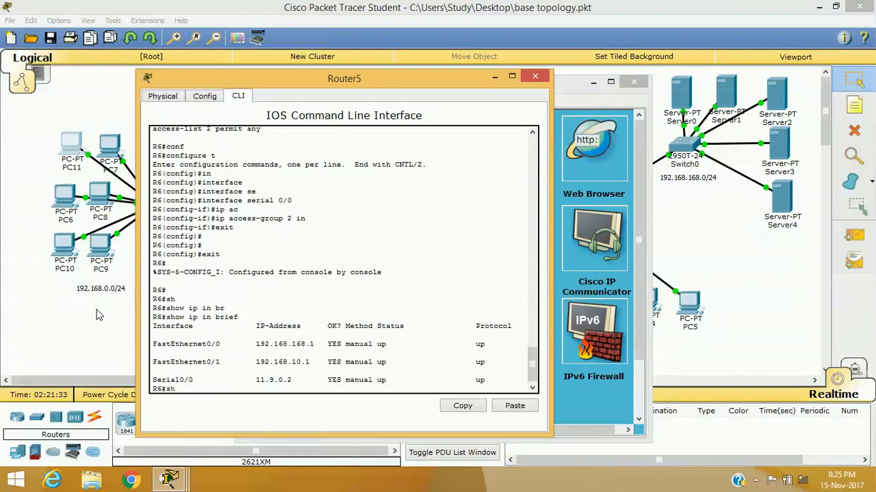
{"action": "type", "text": "o"}
{"action": "key", "text": "Tab"}
{"action": "type", "text": "ru"}
{"action": "key", "text": "Tab"}
{"action": "type", "text": "co"}
{"action": "key", "text": "Tab"}
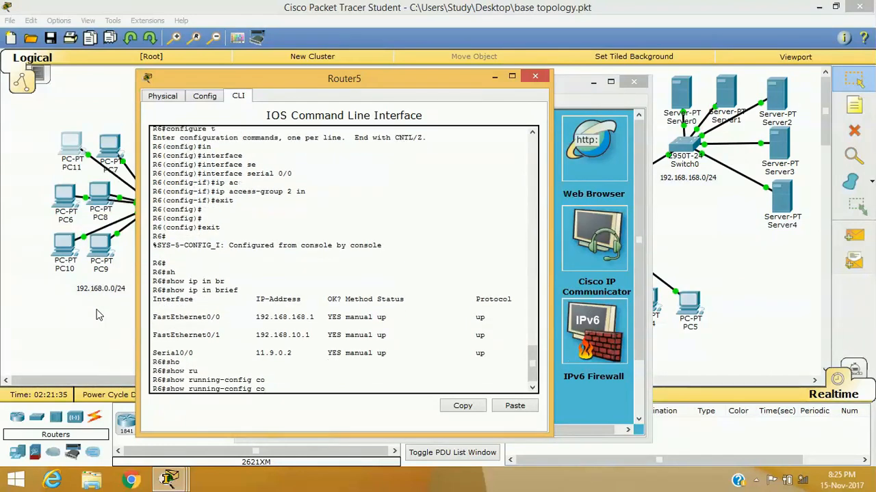
{"action": "key", "text": "Return"}
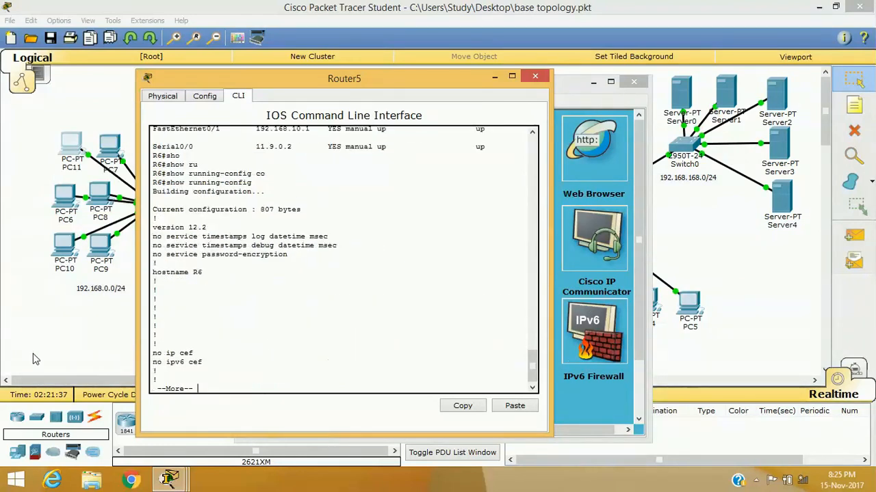
{"action": "left_click", "coordinate": [244, 359]}
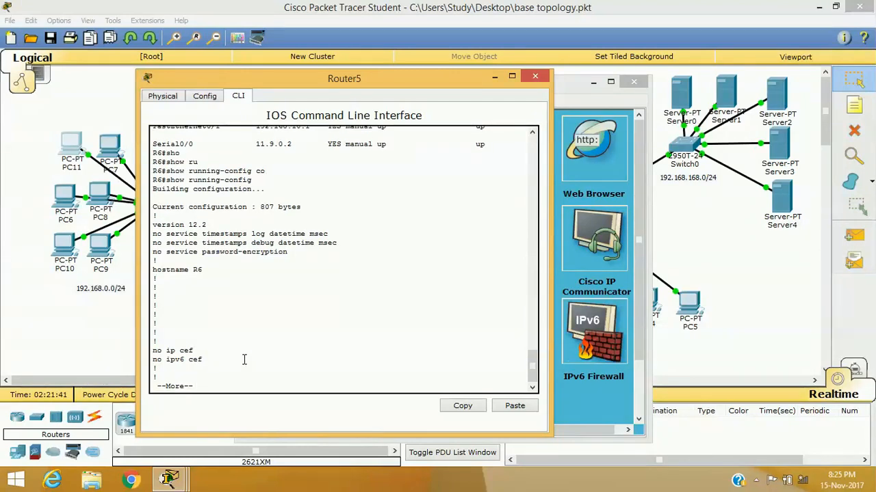
{"action": "key", "text": "q"}
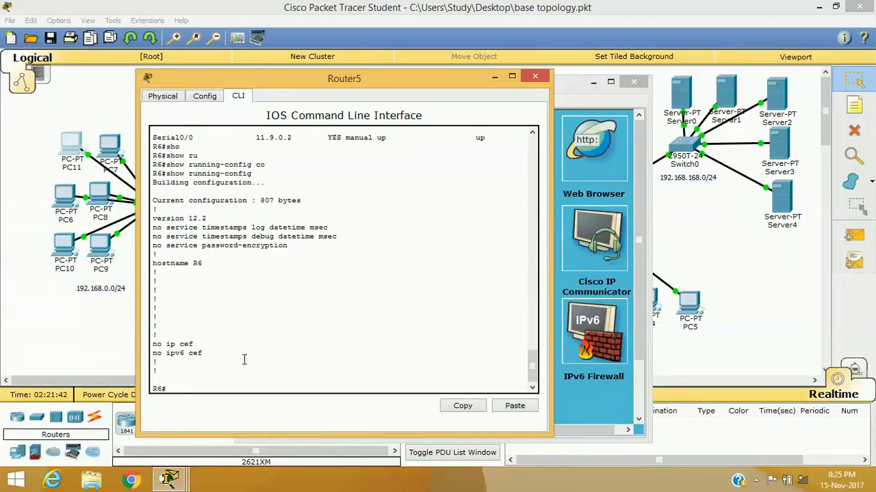
Rerun show running-config and page to its end, highlighting Serial0/0, its IP address and the ip access-group 2 in line
{"action": "key", "text": "Up"}
{"action": "key", "text": "Return"}
{"action": "key", "text": "space"}
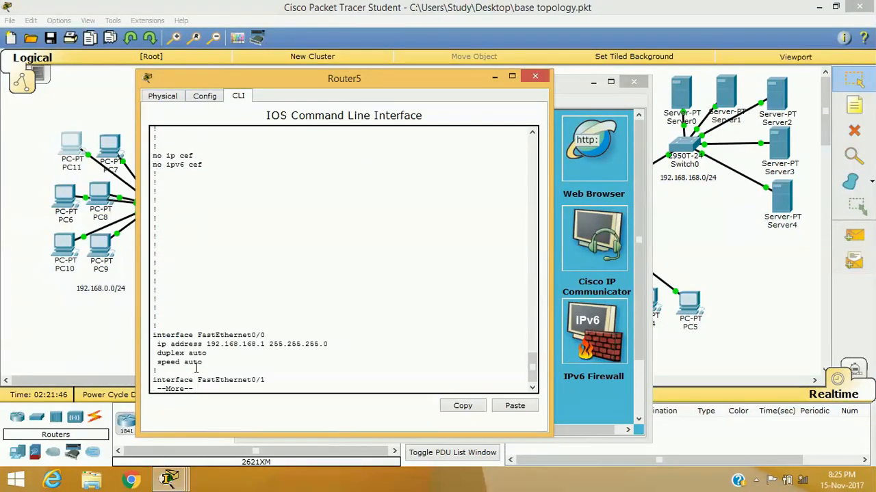
{"action": "key", "text": "space"}
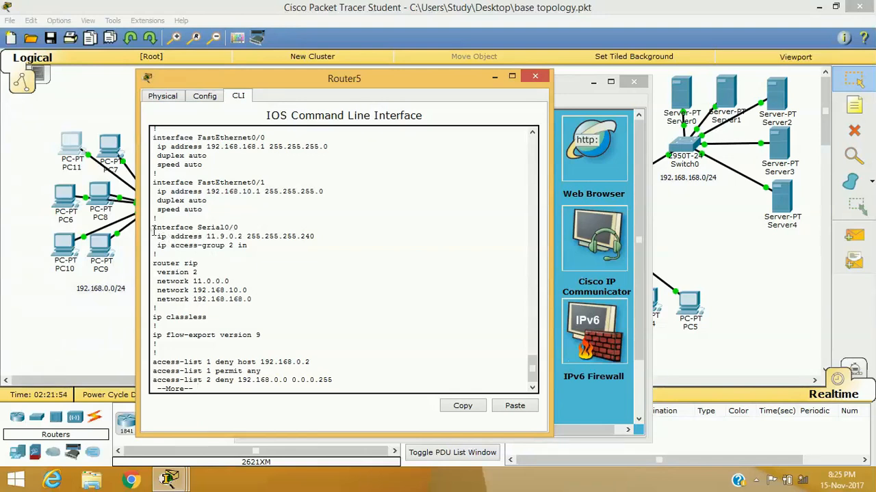
{"action": "left_click_drag", "start_coordinate": [153, 230], "coordinate": [240, 228]}
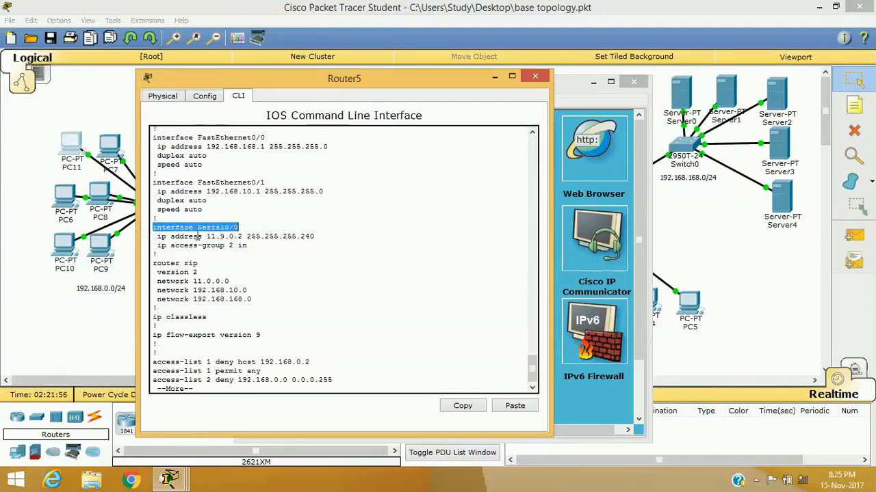
{"action": "left_click_drag", "start_coordinate": [153, 236], "coordinate": [326, 238]}
{"action": "left_click", "coordinate": [278, 272]}
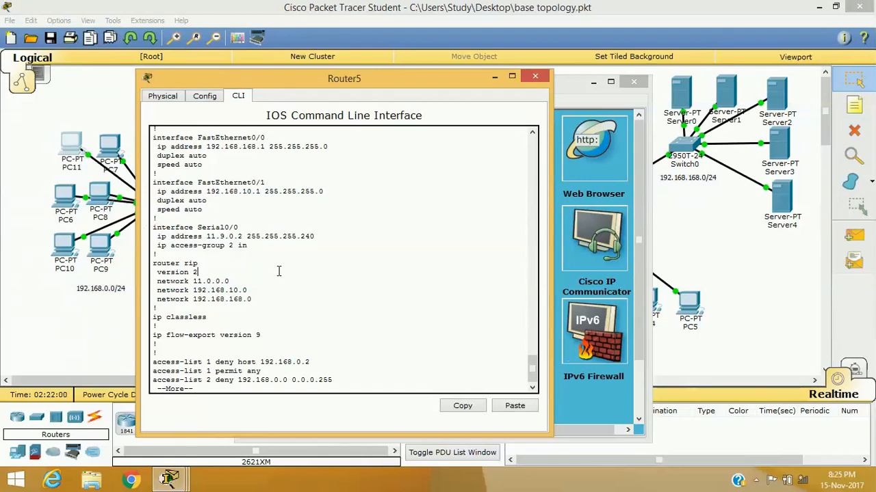
{"action": "left_click_drag", "start_coordinate": [157, 246], "coordinate": [230, 250]}
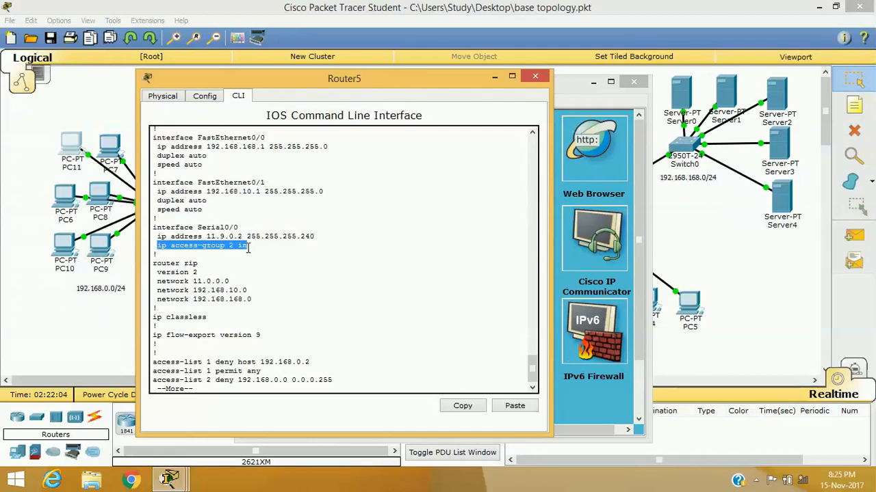
{"action": "key", "text": "space"}
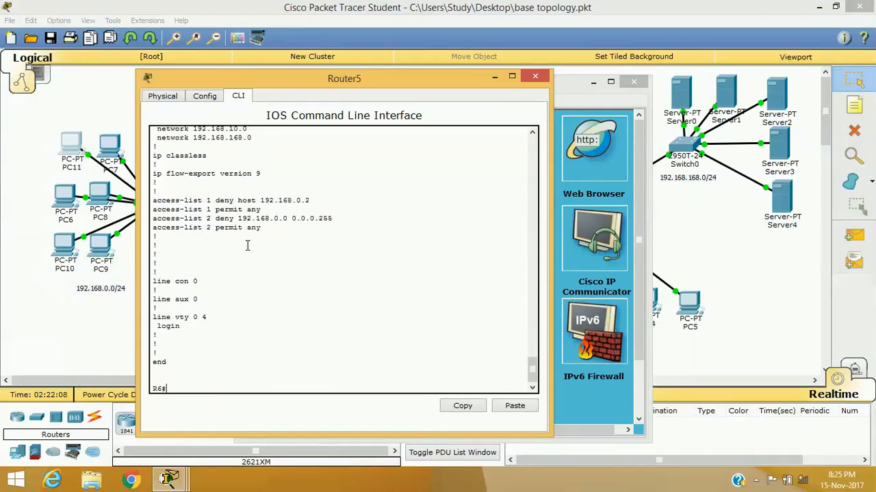
Display Router5's running configuration again with show running-config
{"action": "type", "text": "sho"}
{"action": "key", "text": "Tab"}
{"action": "type", "text": "r"}
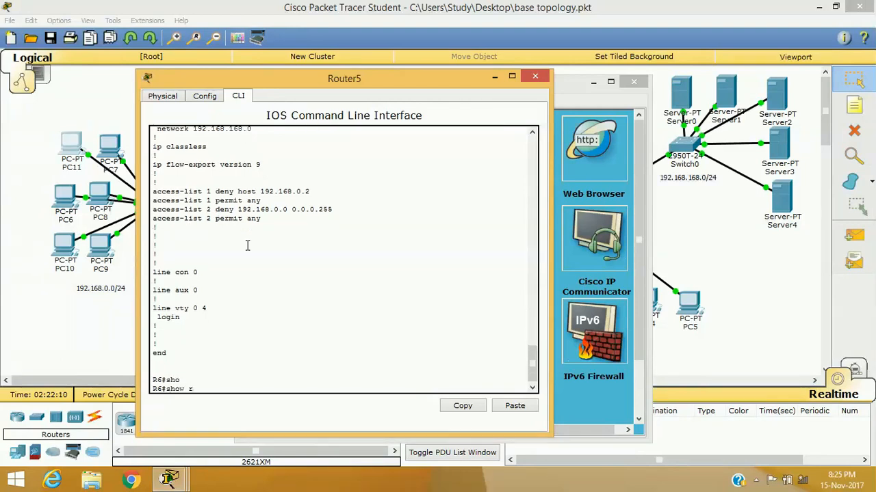
{"action": "type", "text": "u"}
{"action": "key", "text": "Tab"}
{"action": "type", "text": "co"}
{"action": "key", "text": "Tab"}
{"action": "key", "text": "BackSpace"}
{"action": "key", "text": "BackSpace"}
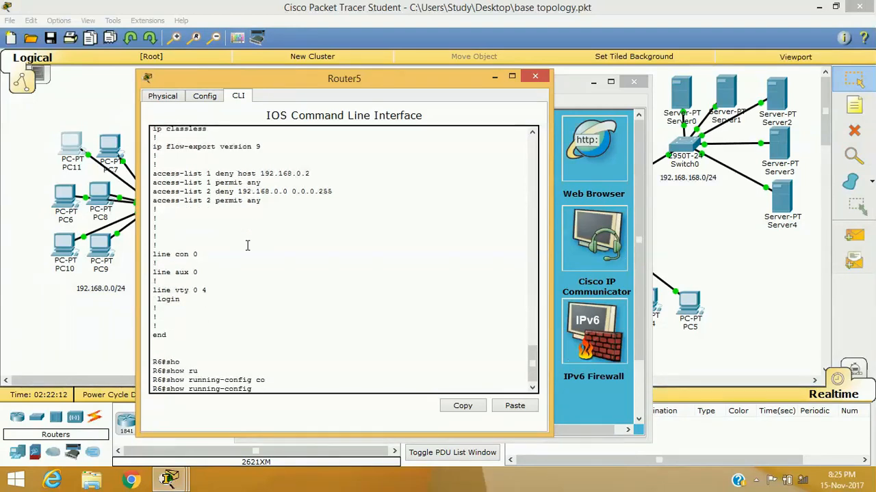
{"action": "key", "text": "Return"}
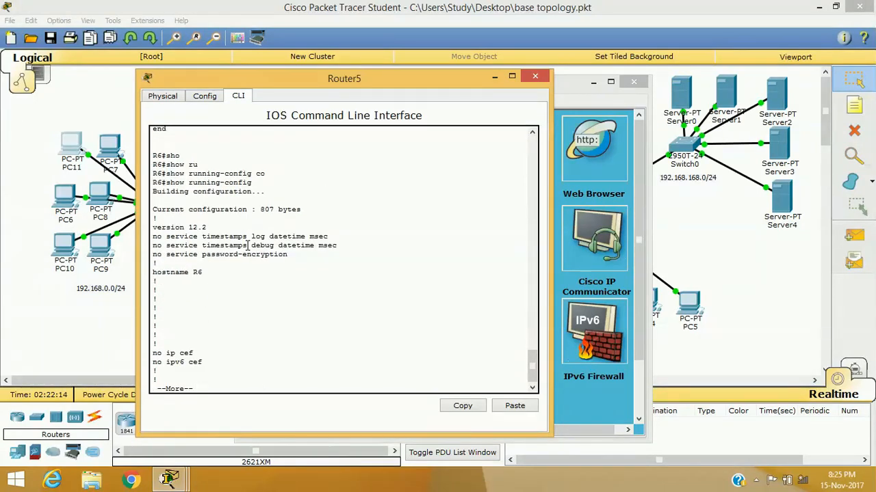
Page through the running configuration to its end, highlighting router rip and its networks 192.168.10.0 and 192.168.168.0
{"action": "key", "text": "space"}
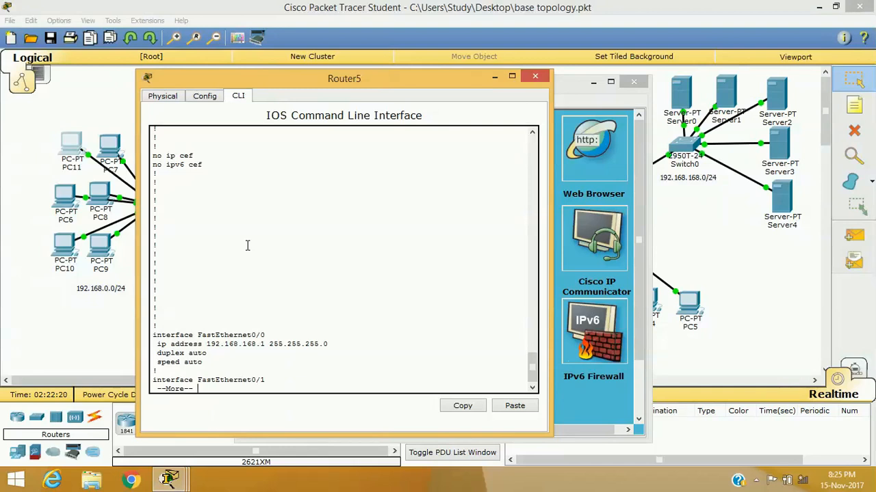
{"action": "key", "text": "space"}
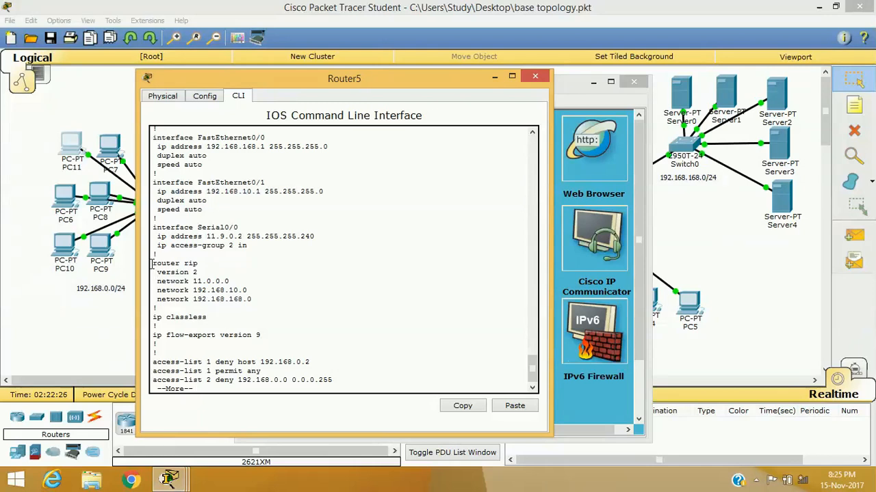
{"action": "left_click_drag", "start_coordinate": [152, 263], "coordinate": [198, 264]}
{"action": "left_click_drag", "start_coordinate": [161, 290], "coordinate": [256, 304]}
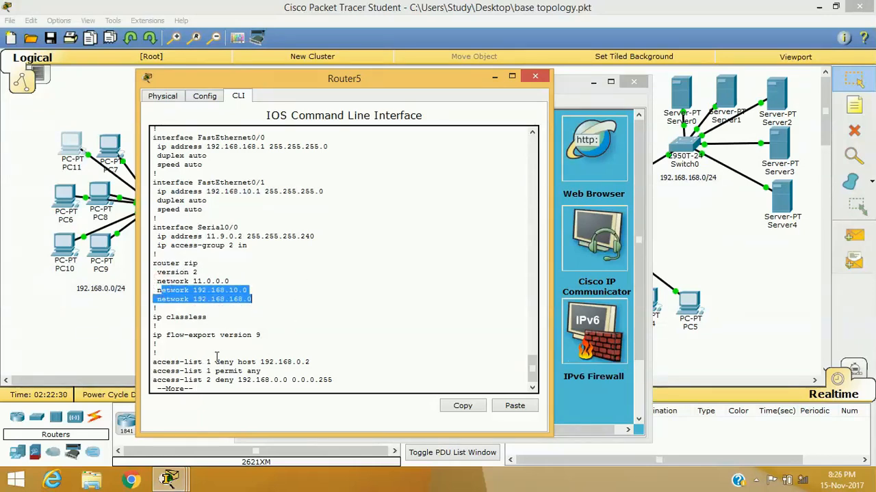
{"action": "key", "text": "space"}
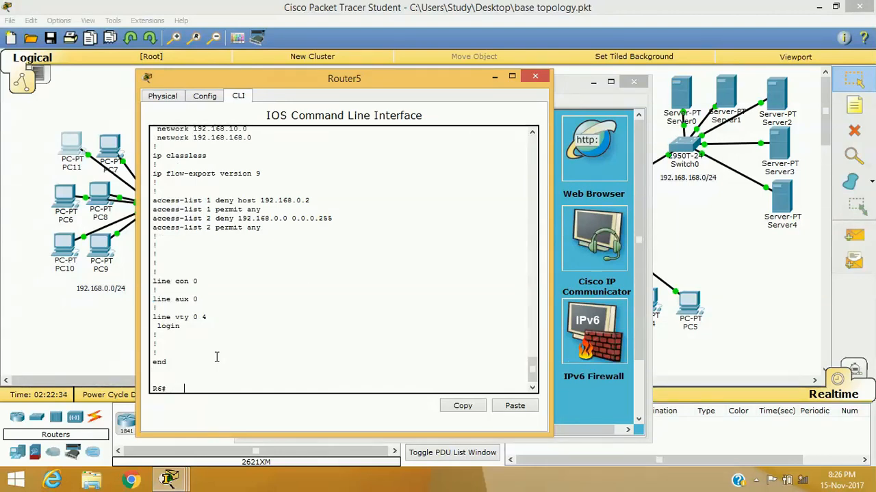
Close the Router5 and PC11 windows and pull PC7 and PC0 away from their PC groups toward the topology's middle
{"action": "left_click", "coordinate": [535, 76]}
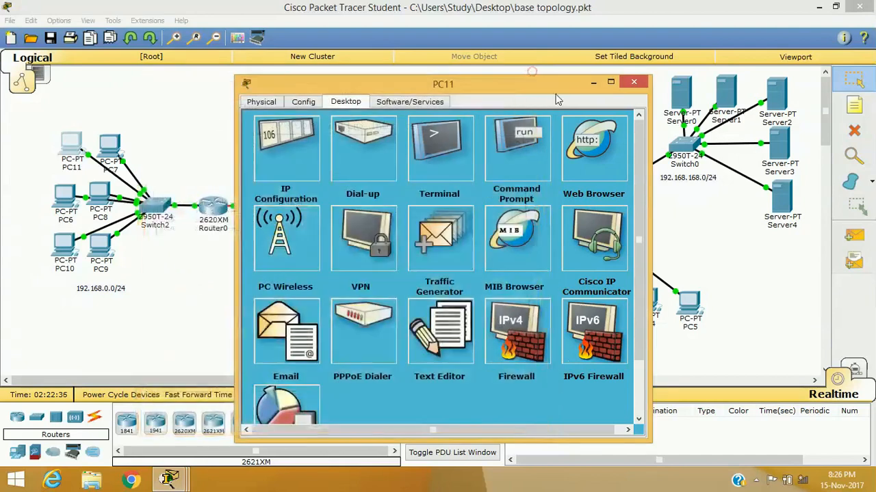
{"action": "left_click", "coordinate": [634, 81]}
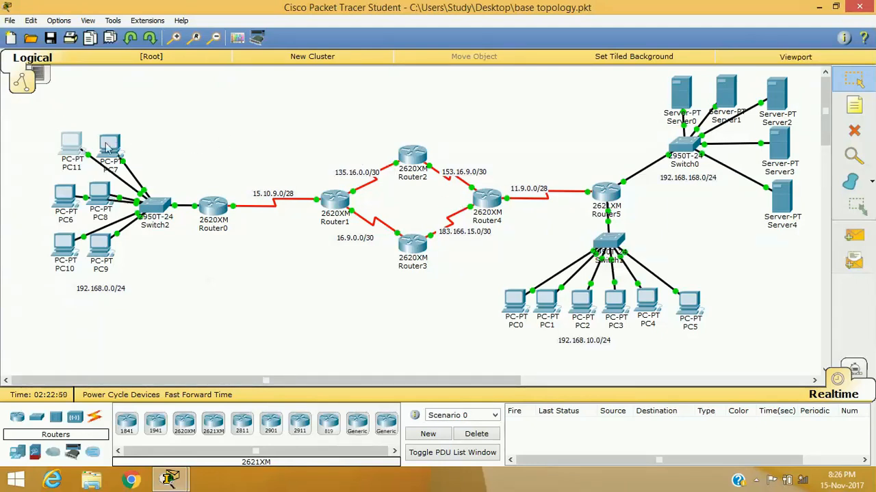
{"action": "left_click_drag", "start_coordinate": [106, 146], "coordinate": [228, 108]}
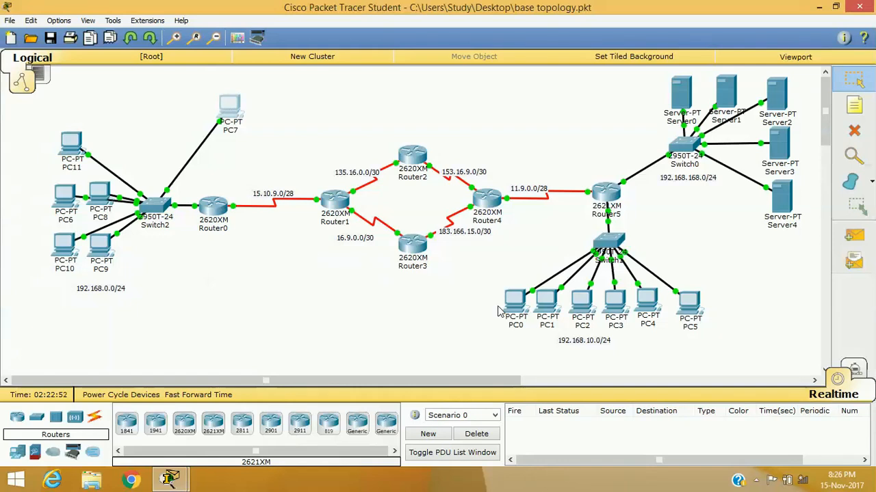
{"action": "left_click_drag", "start_coordinate": [503, 309], "coordinate": [369, 343]}
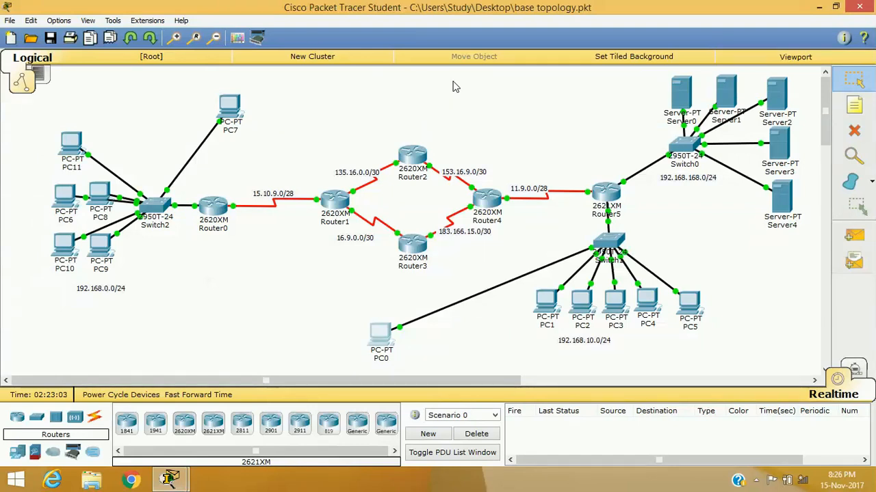
Return PC7 beside PC11 and PC0 beside PC1, and shift Server0 slightly away from Server1
{"action": "left_click_drag", "start_coordinate": [233, 110], "coordinate": [132, 133]}
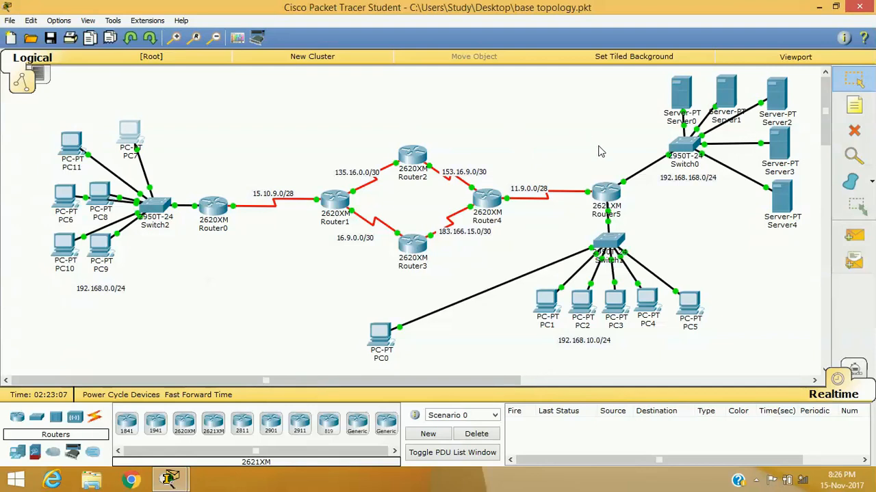
{"action": "left_click_drag", "start_coordinate": [679, 92], "coordinate": [661, 86]}
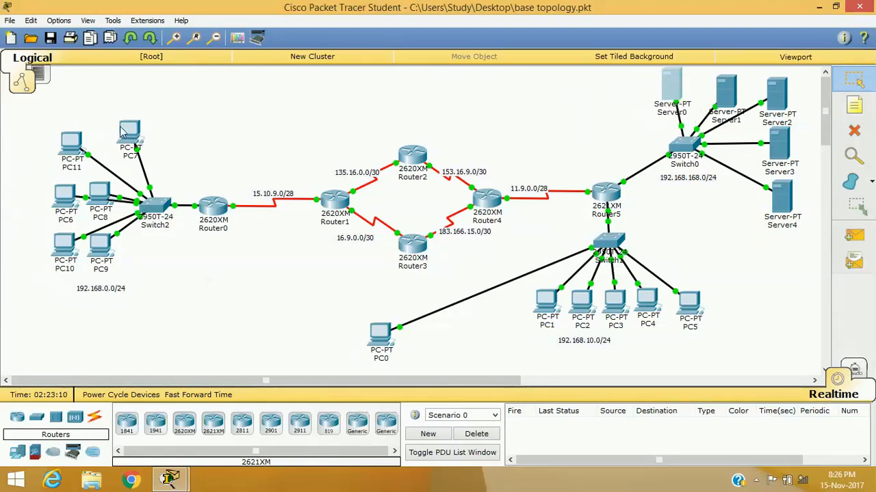
{"action": "left_click_drag", "start_coordinate": [129, 130], "coordinate": [71, 139]}
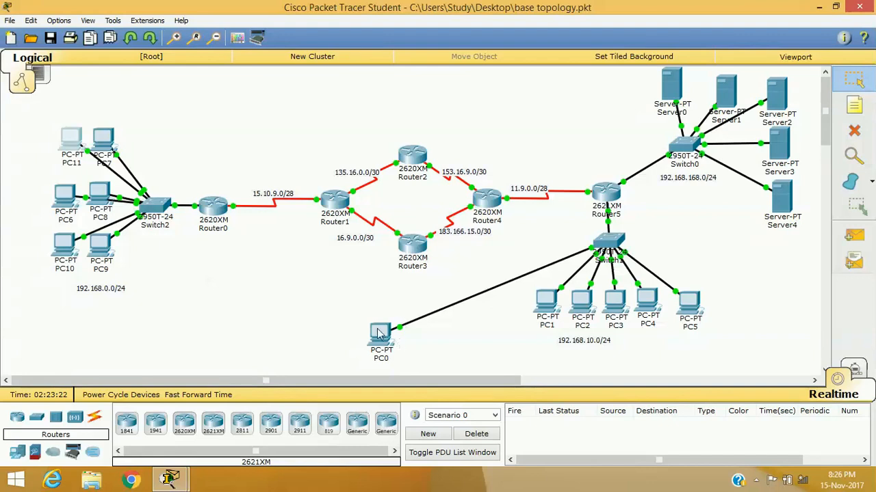
{"action": "left_click_drag", "start_coordinate": [377, 331], "coordinate": [501, 303]}
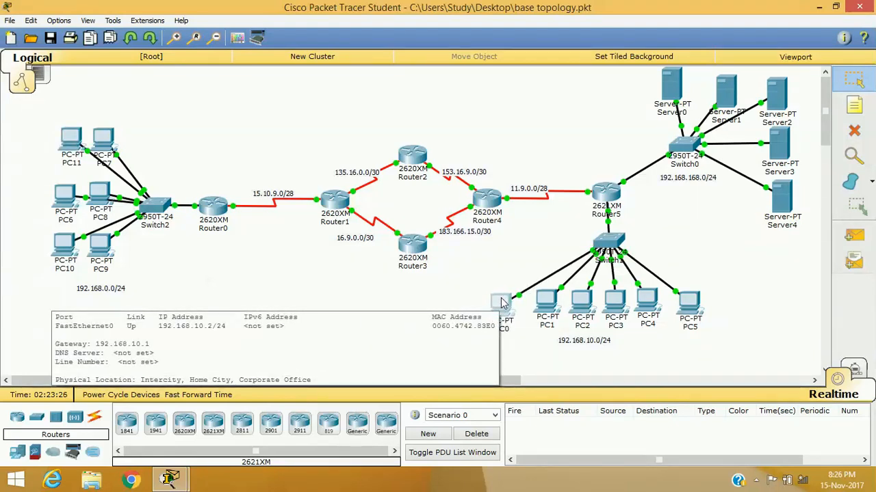